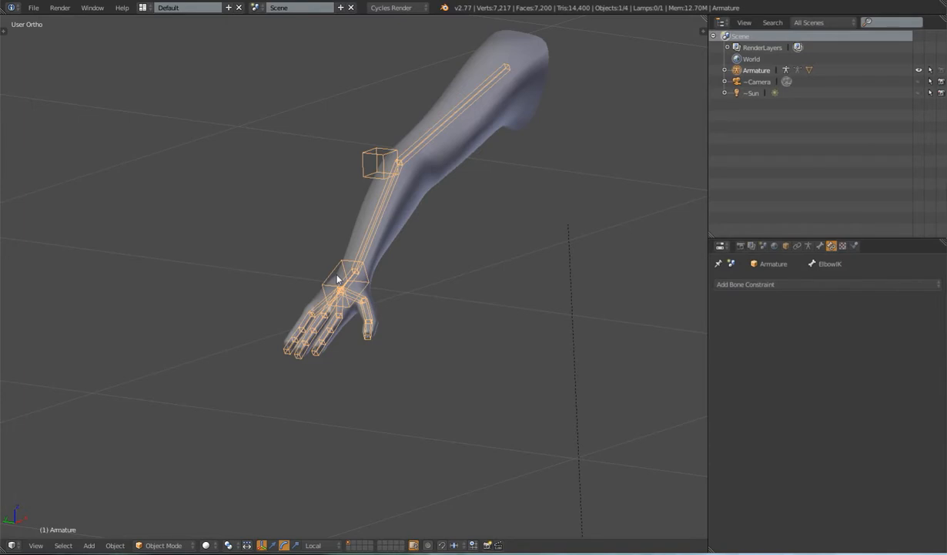
Try twisting the HandIK.R bone around its local Y axis to test how the wrist deforms
right_click(339, 274)
key(r)
key(y)
key(y)
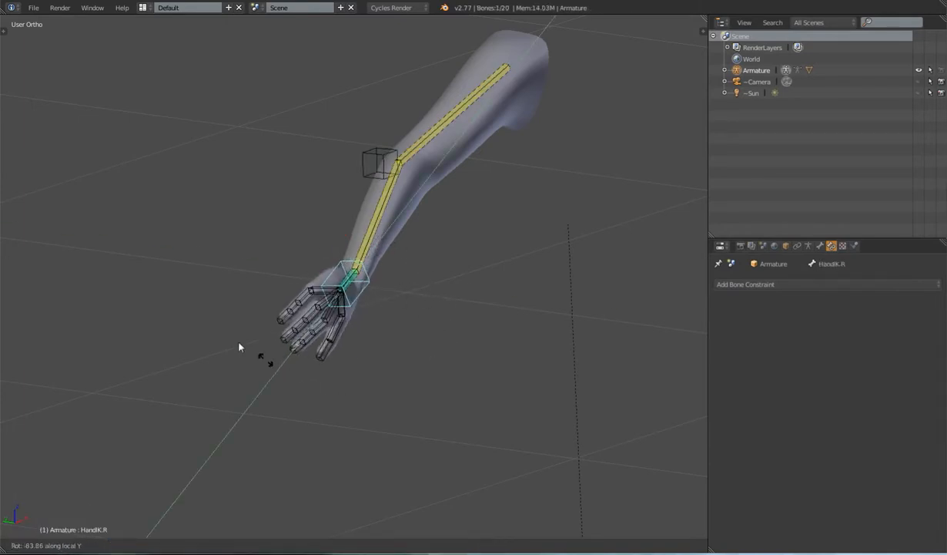
right_click(445, 321)
middle_drag(408, 318, 381, 323)
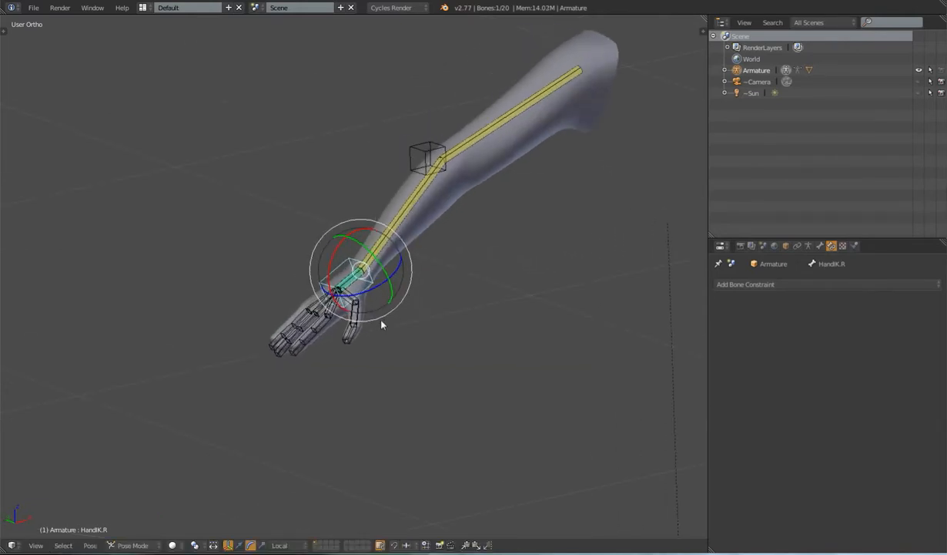
key(r)
key(y)
key(y)
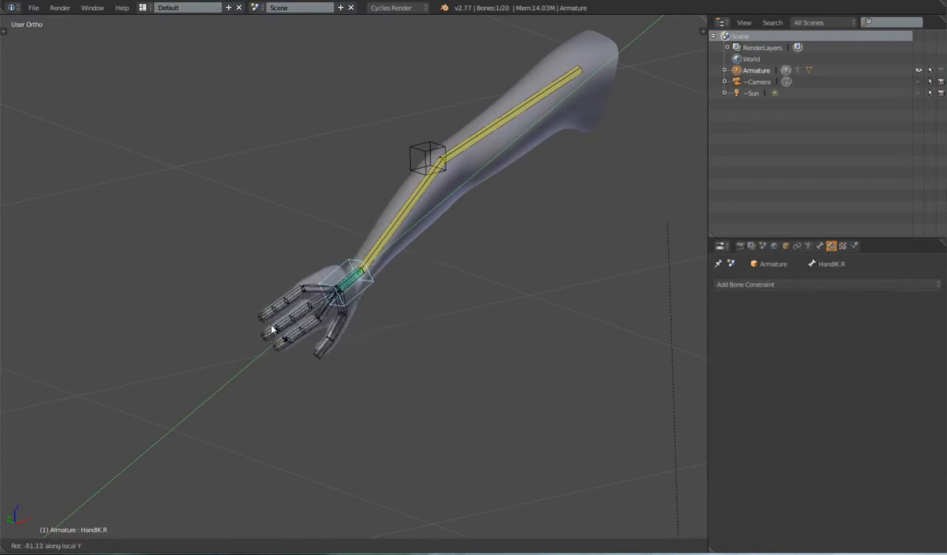
click(398, 316)
Switch the armature from Pose Mode to Object Mode and display the tool shelf and the object's transform properties
scroll(397, 312, down, 5)
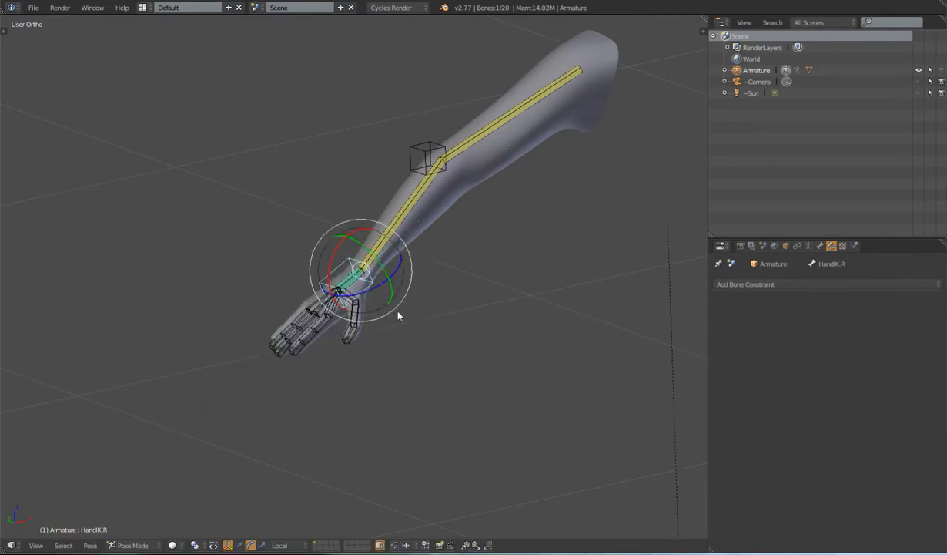
middle_drag(450, 330, 430, 348)
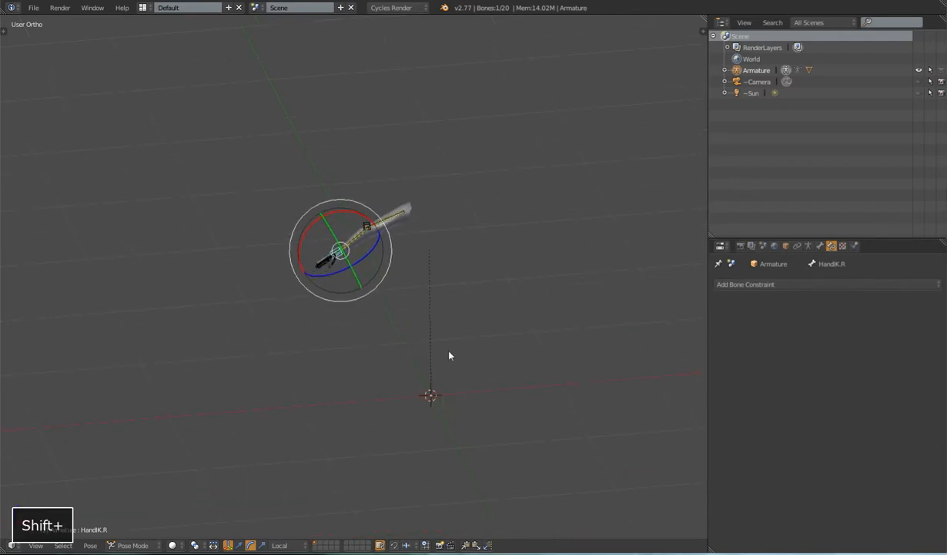
key(End)
key(End)
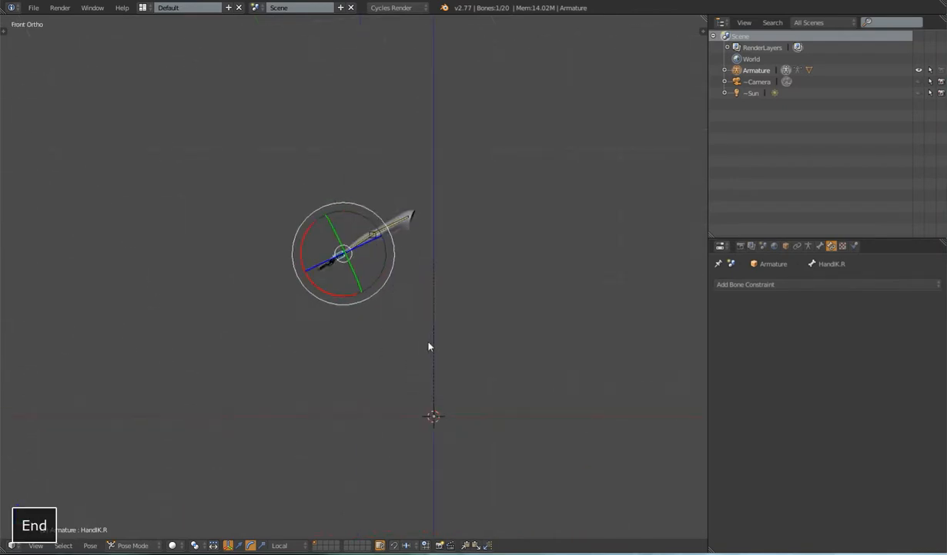
right_click(371, 239)
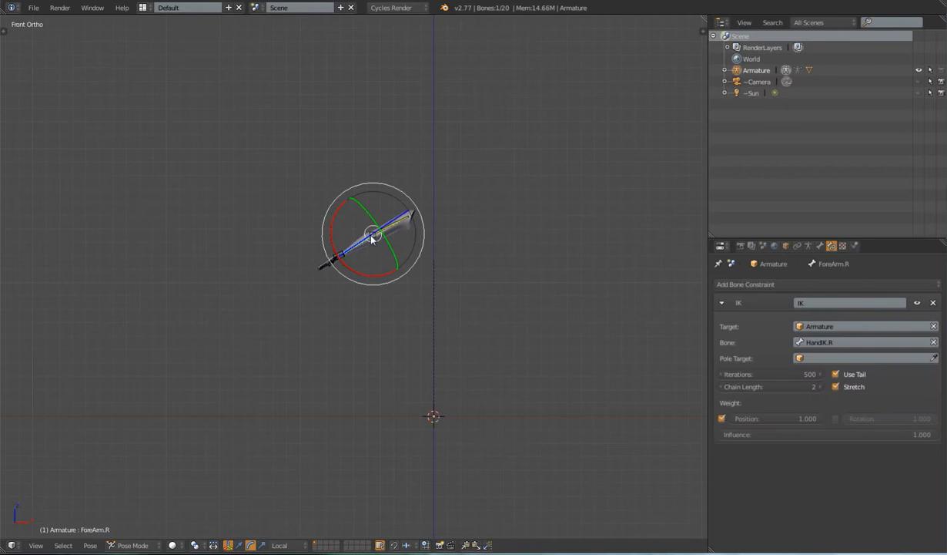
key(ctrl+Tab)
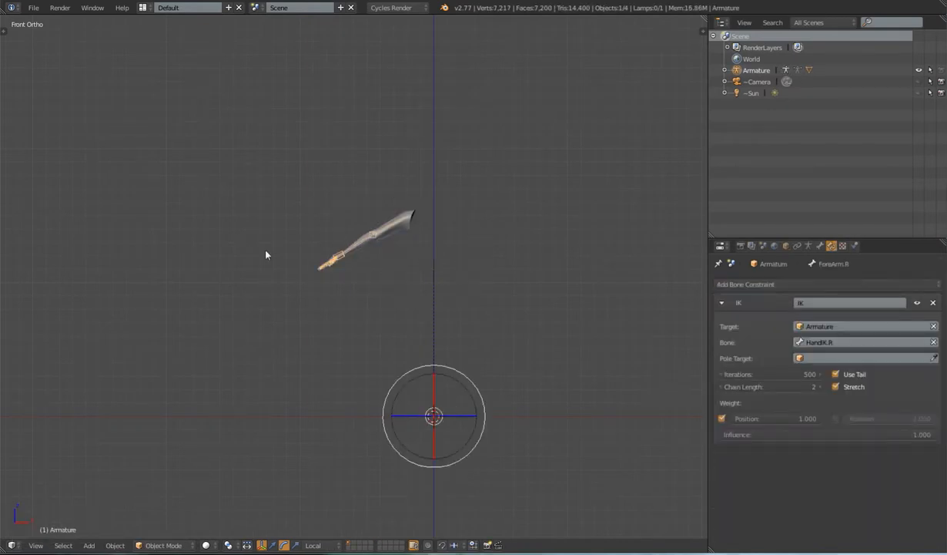
key(t)
key(n)
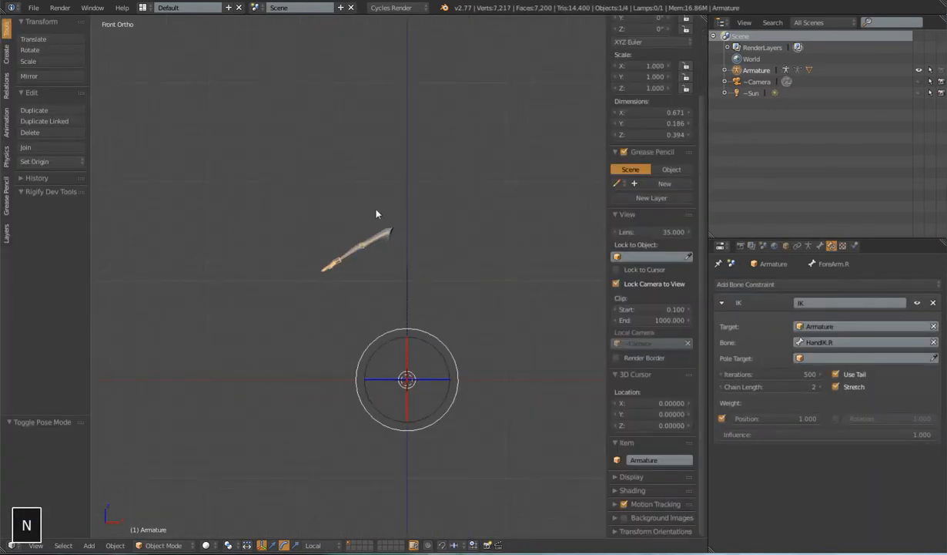
scroll(655, 193, up, 4)
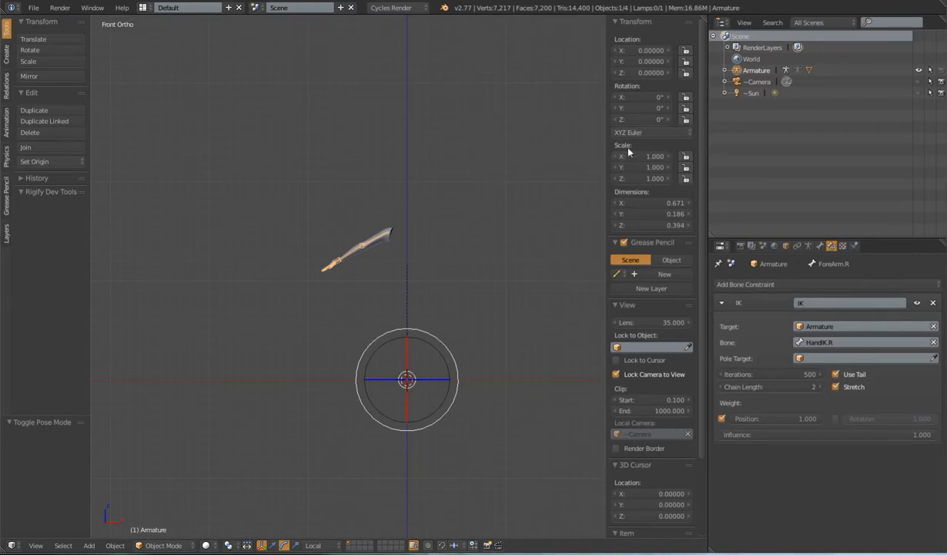
Check the Arm mesh's transform values and try moving the armature to test the parenting
right_click(389, 229)
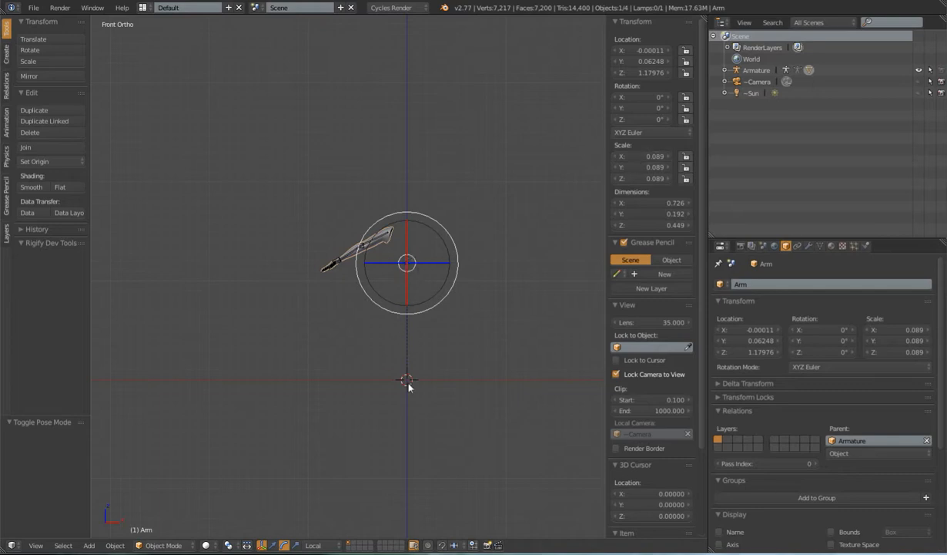
right_click(358, 254)
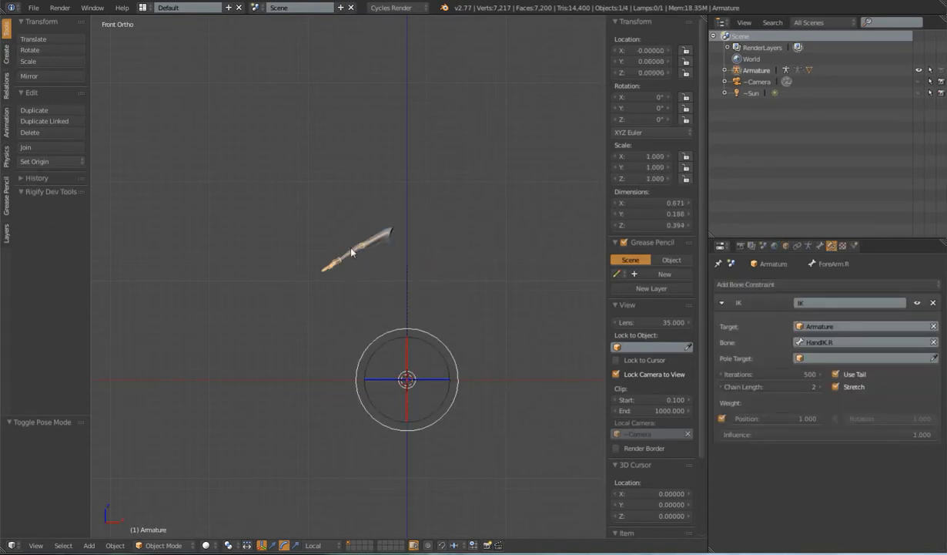
key(g)
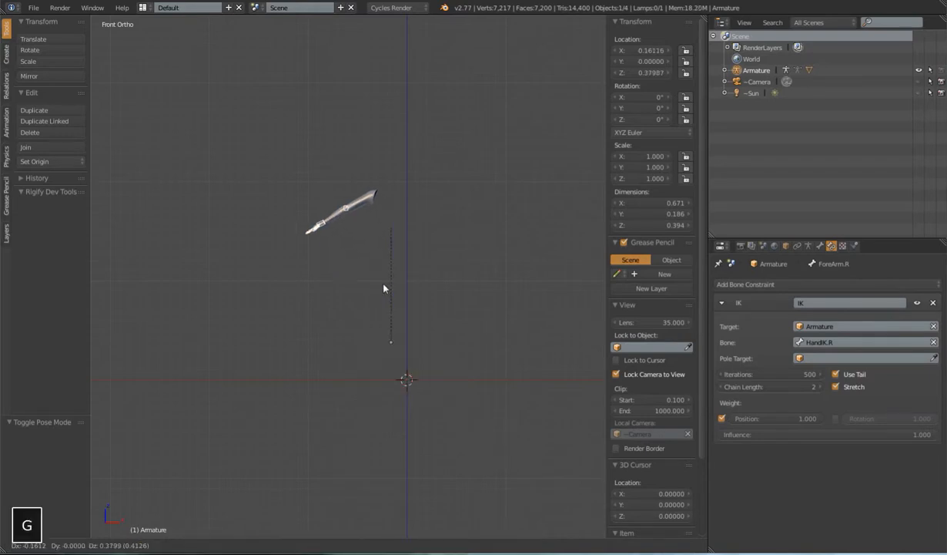
right_click(370, 262)
Clear the Arm mesh's parent while keeping its transformation
right_click(380, 246)
key(g)
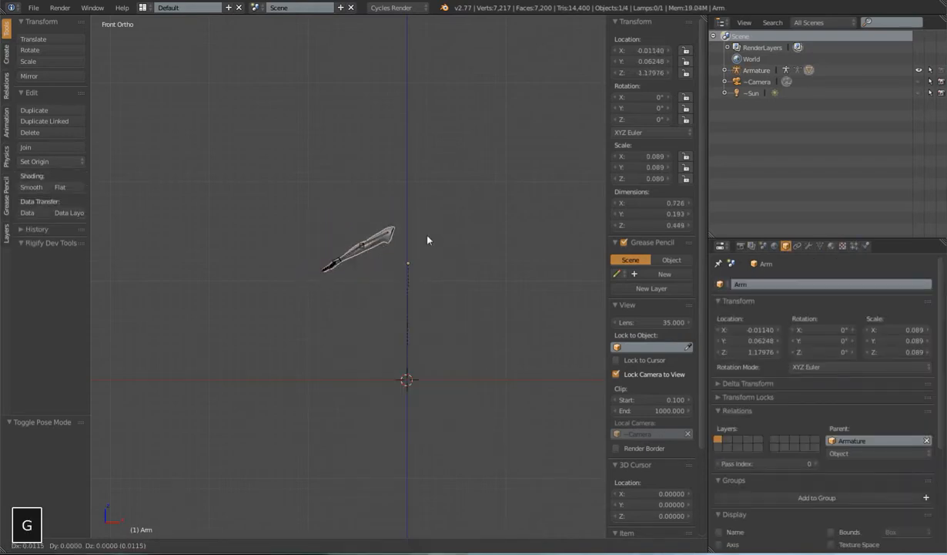
click(412, 248)
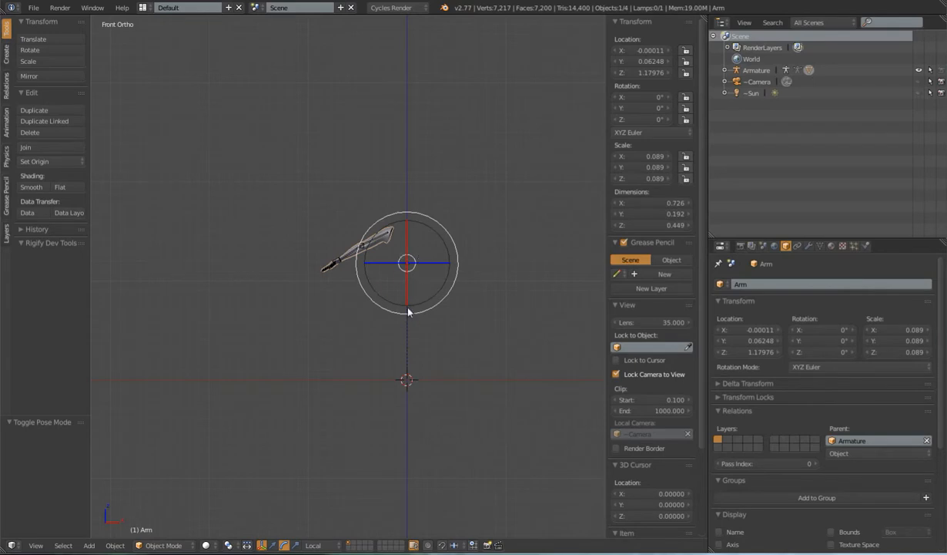
key(alt+p)
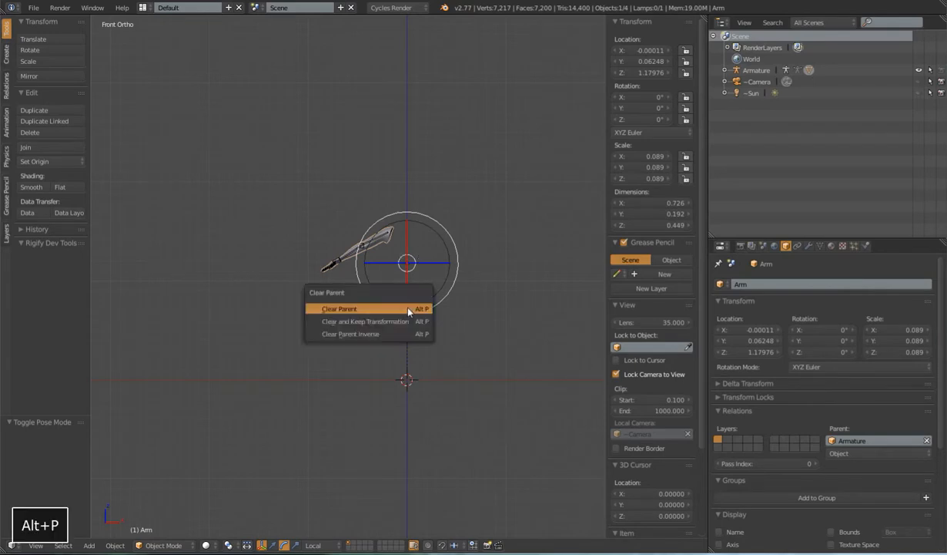
click(393, 322)
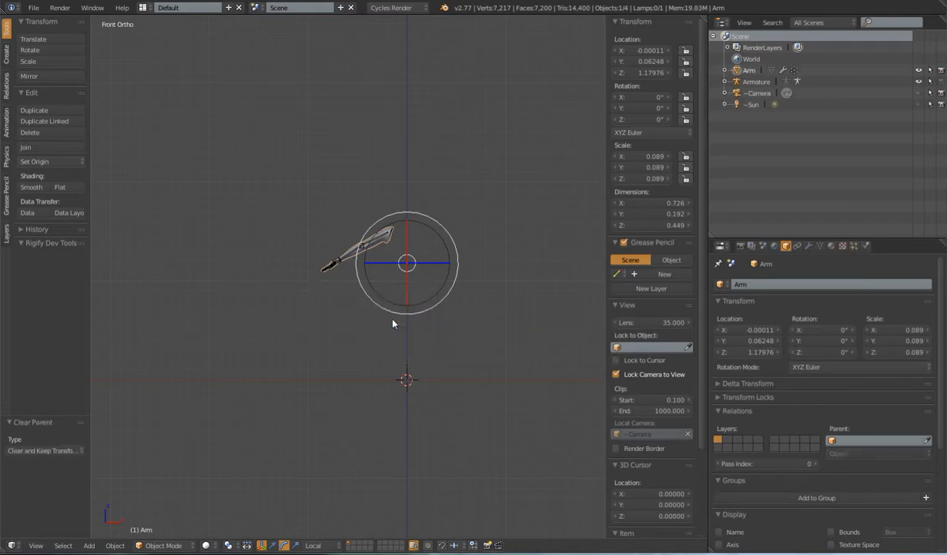
Apply the Arm mesh's location, rotation and scale together
scroll(393, 321, up, 4)
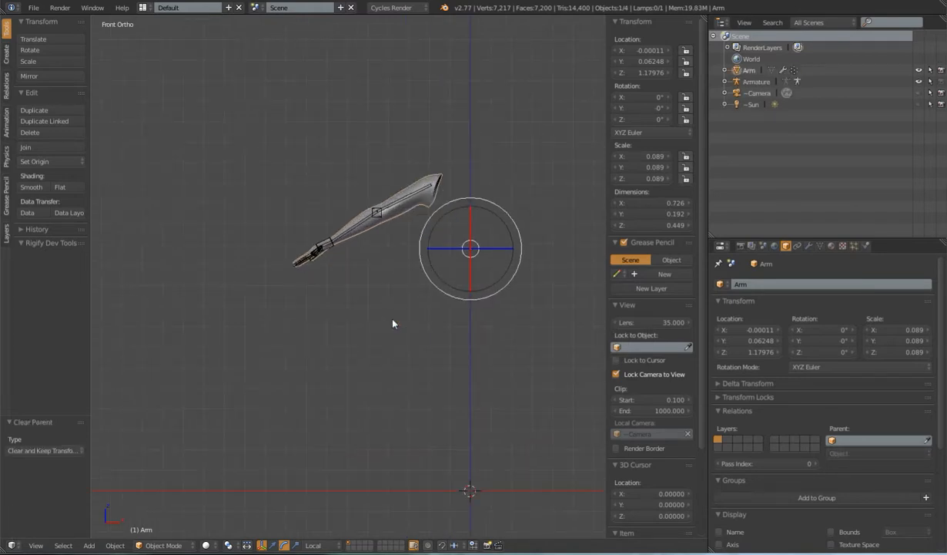
key(ctrl+a)
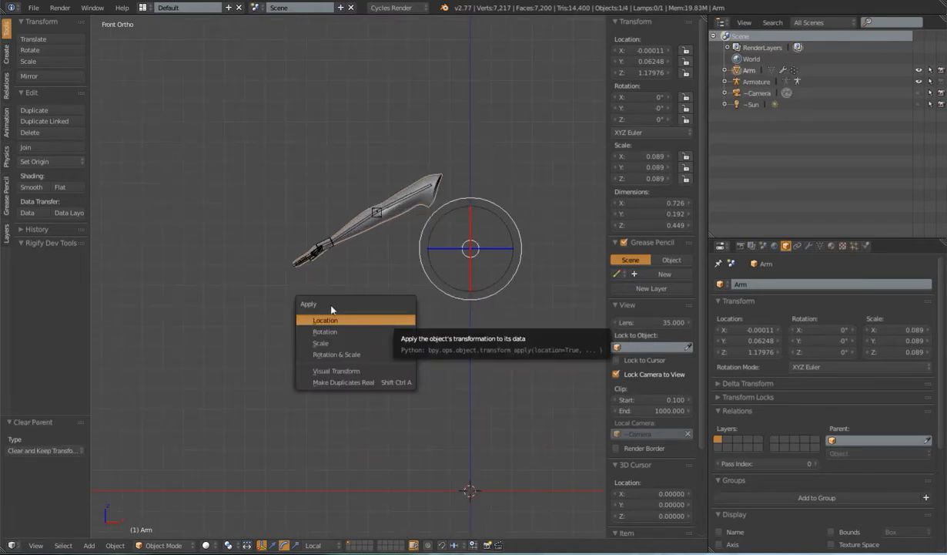
key(Escape)
key(ctrl+a)
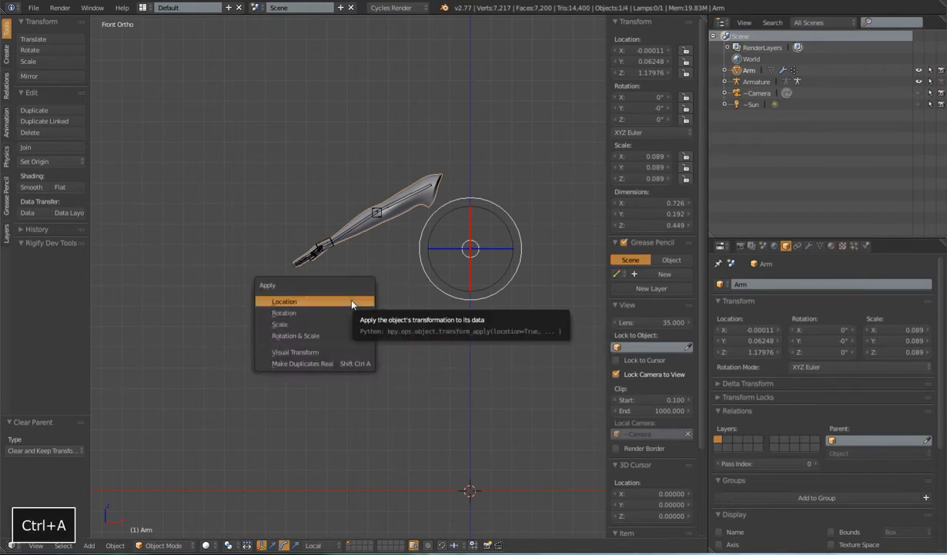
click(352, 305)
click(10, 453)
click(10, 467)
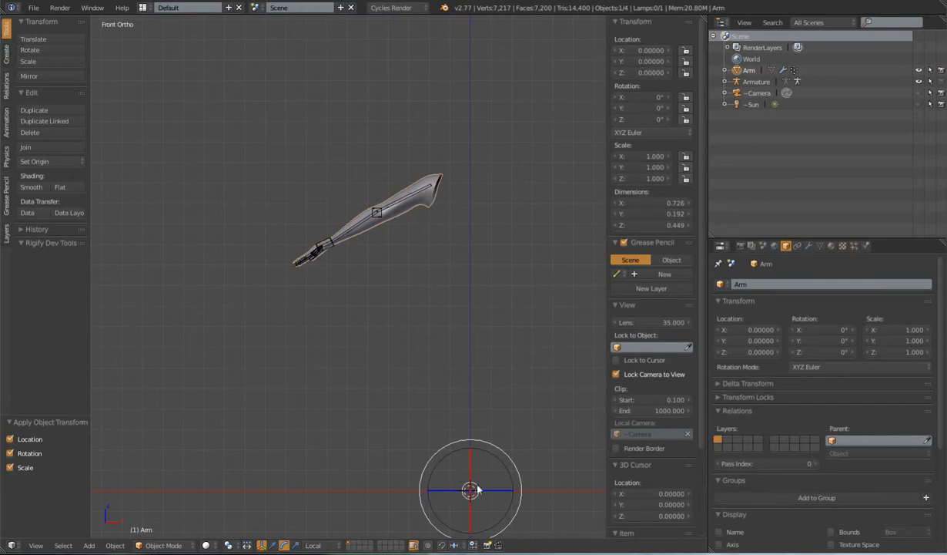
Parent the Arm mesh to the armature using Armature Deform
right_click(376, 220)
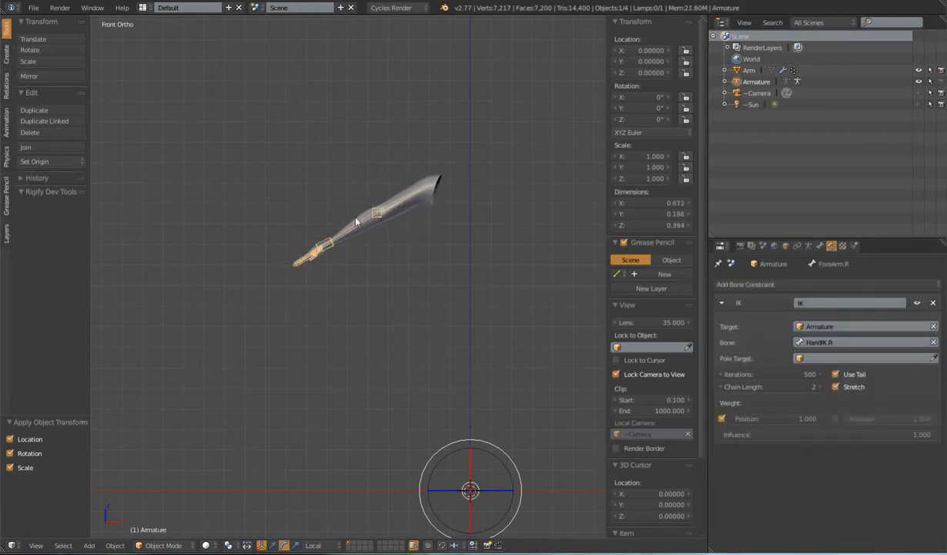
middle_drag(448, 347, 444, 367)
shift+middle_drag(426, 248, 391, 285)
scroll(405, 206, up, 2)
right_click(421, 235)
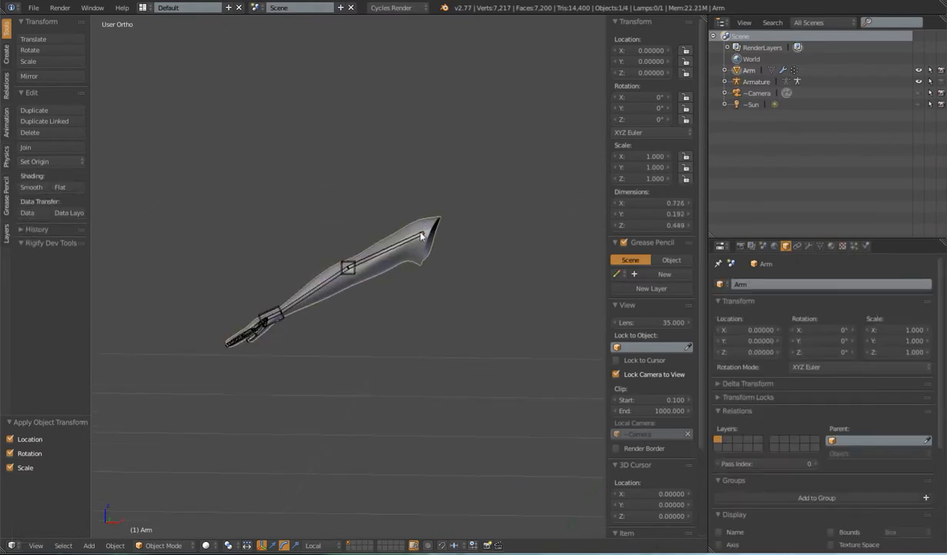
shift+right_click(420, 235)
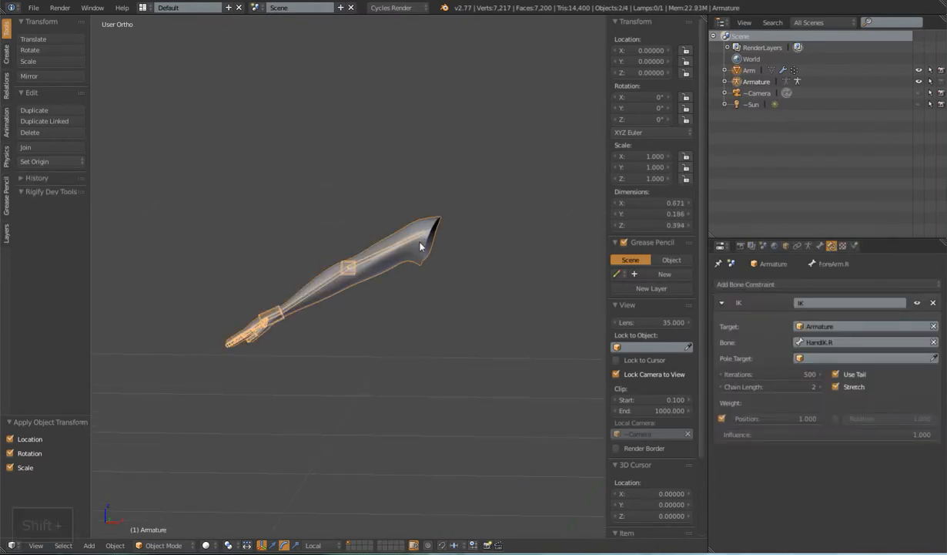
key(ctrl+p)
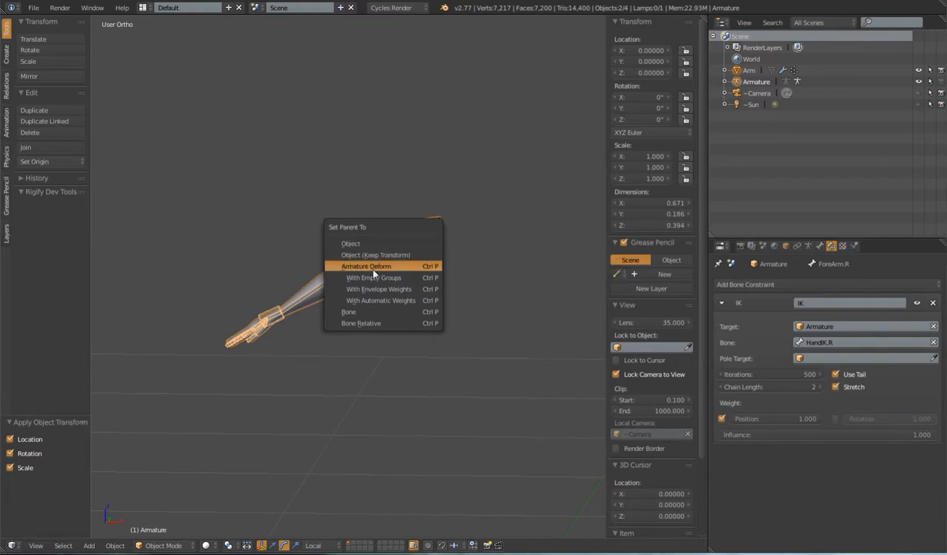
click(374, 267)
Move the Arm mesh's Armature modifier above its Subsurf modifier in the stack
right_click(394, 267)
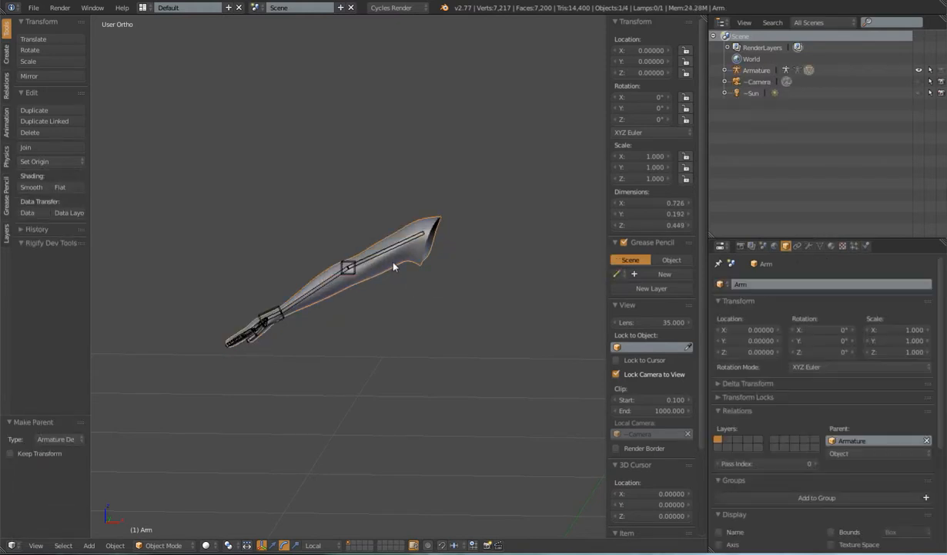
click(809, 246)
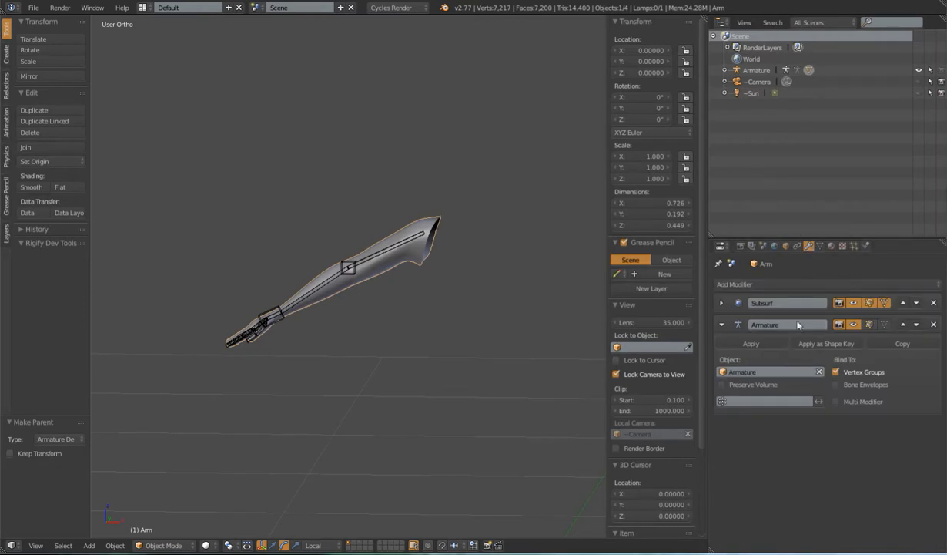
click(721, 303)
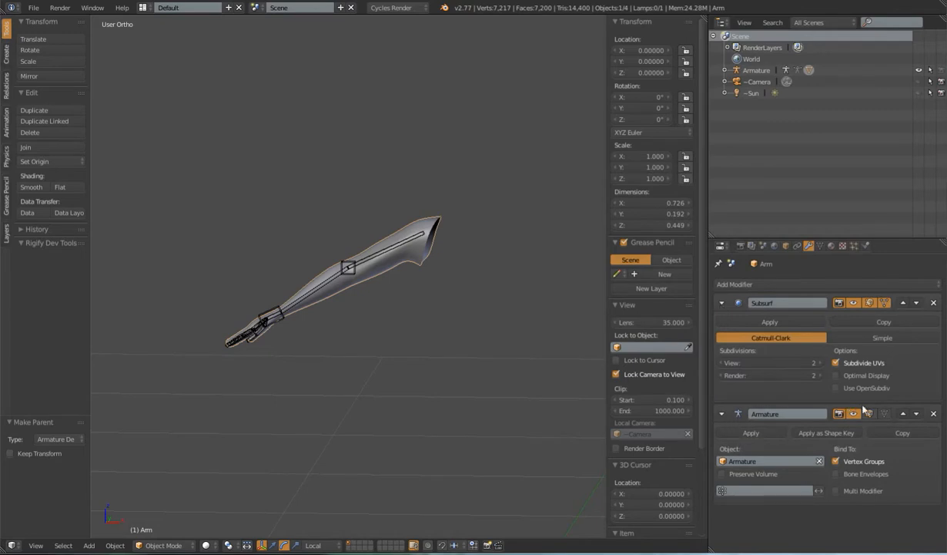
click(904, 414)
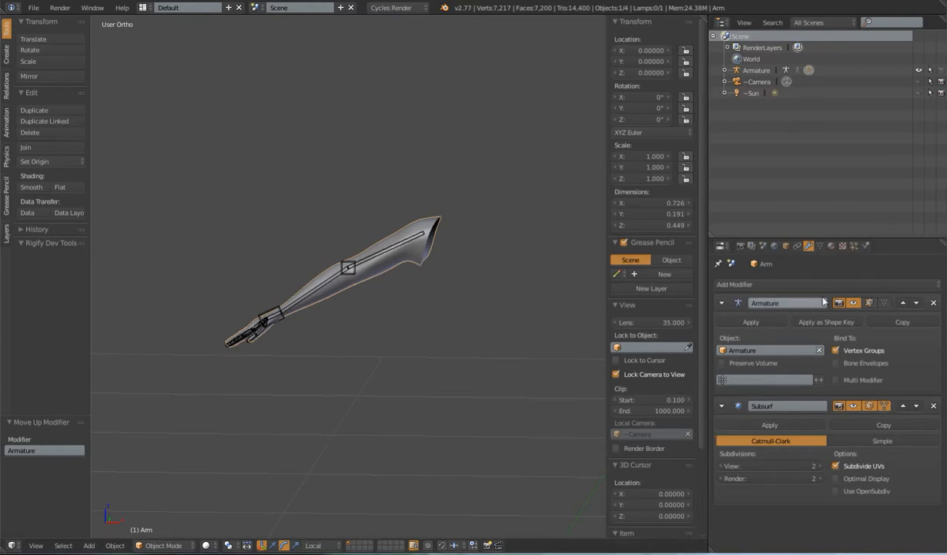
Enable Edit Mode display and Preserve Volume on the Arm mesh's Armature modifier
click(885, 304)
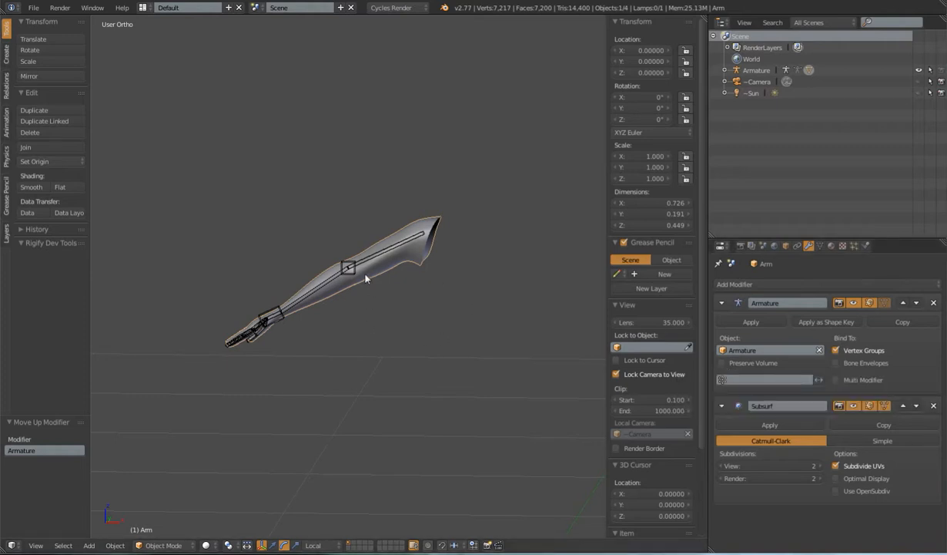
middle_drag(352, 263, 413, 298)
middle_drag(361, 275, 381, 300)
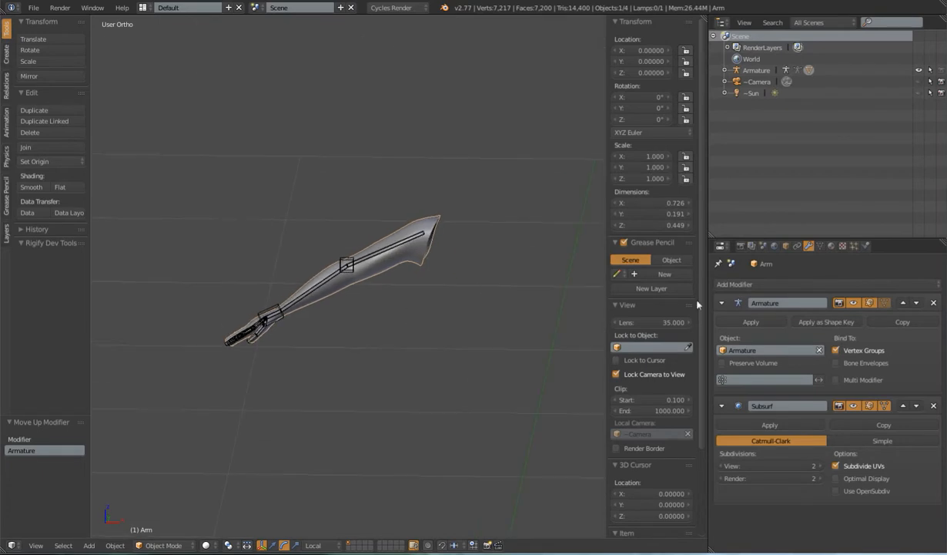
click(723, 363)
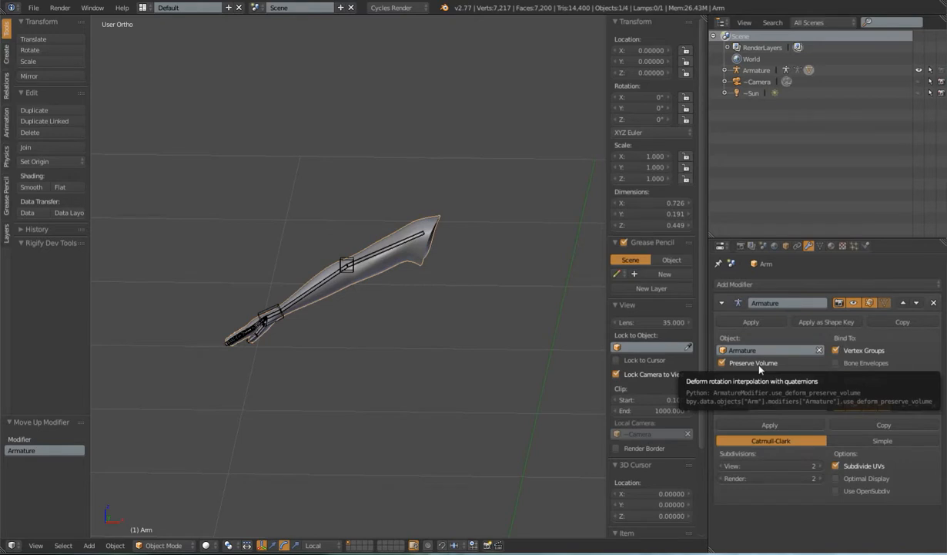
Test the wrist deformation in Pose Mode by twisting the HandIK.R bone around its local Y axis
middle_drag(309, 333, 398, 374)
right_click(329, 353)
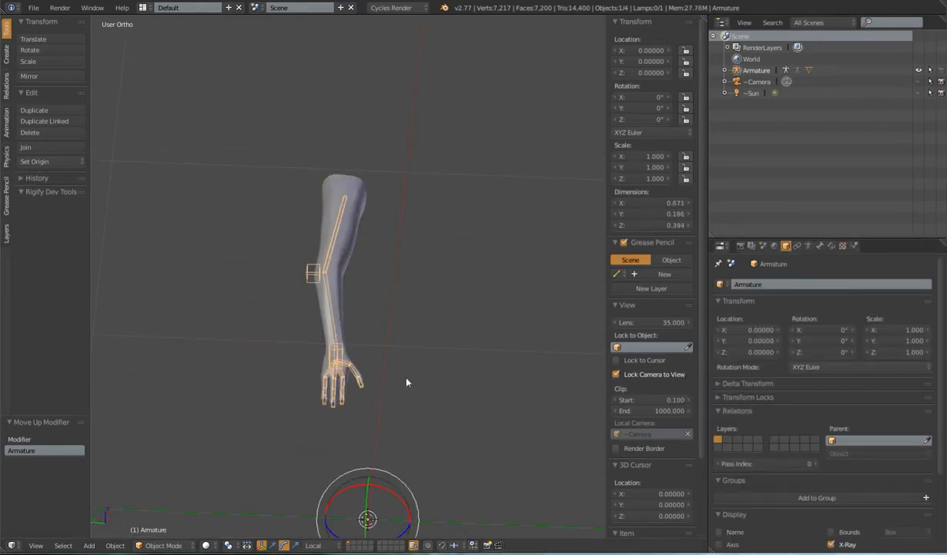
key(Tab)
key(ctrl+Tab)
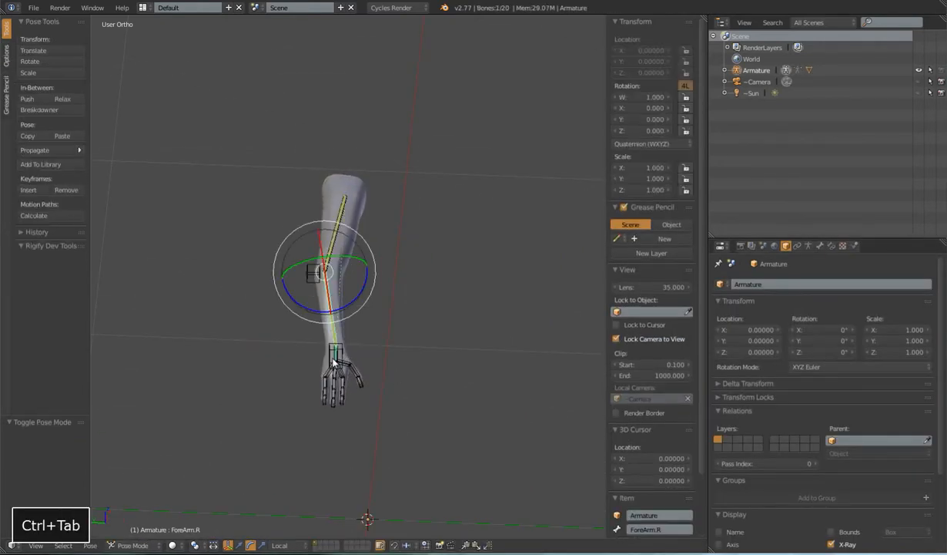
key(r)
key(y)
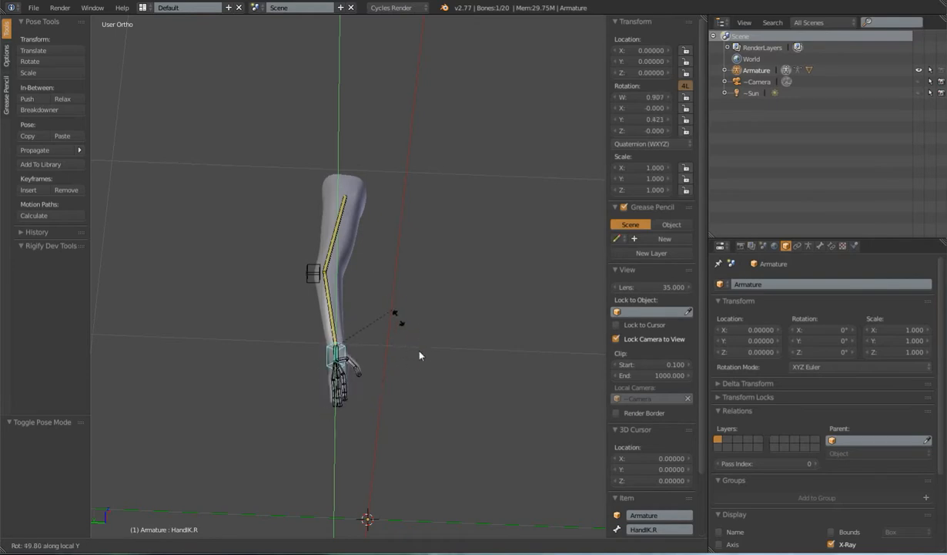
key(Escape)
key(ctrl+Tab)
Turn off the Arm mesh's Subsurf modifier display in Edit Mode and enter Edit Mode on the mesh
right_click(361, 254)
middle_drag(399, 290, 498, 388)
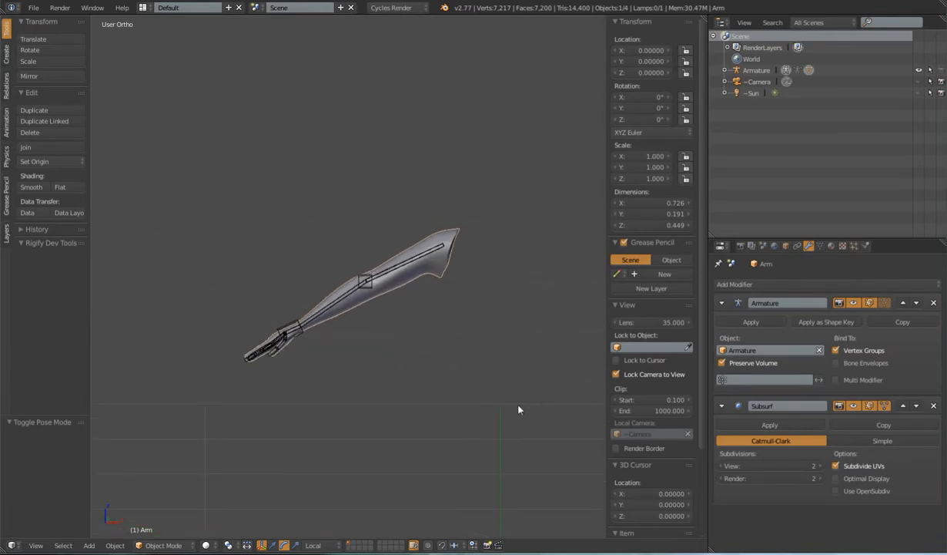
click(870, 406)
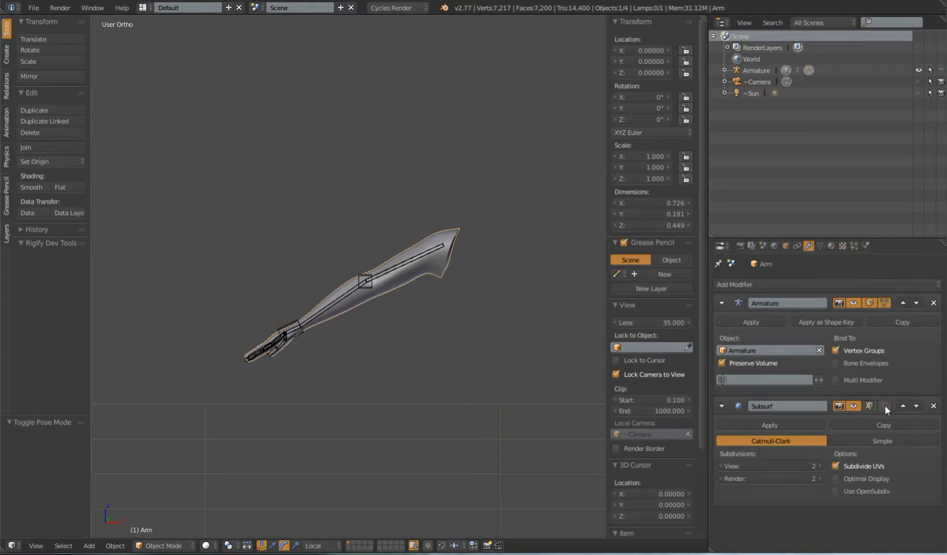
key(Tab)
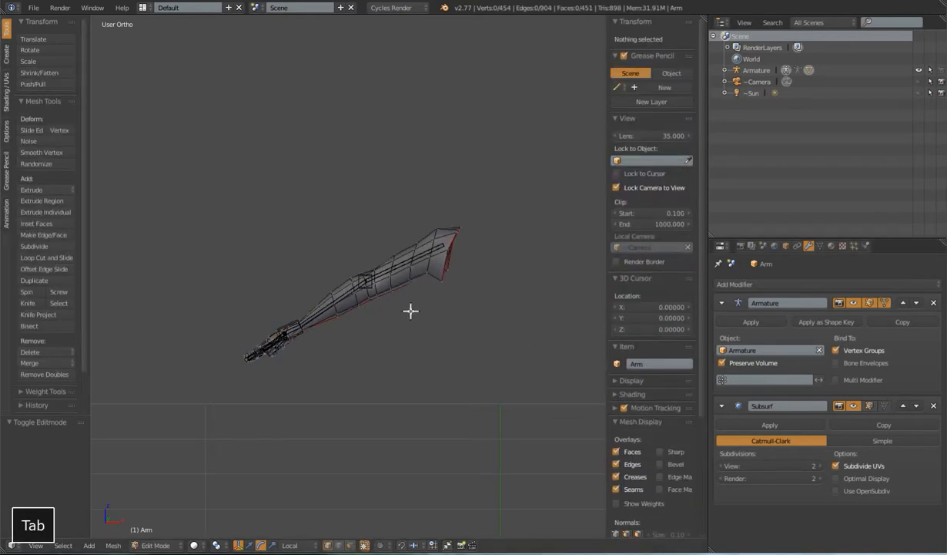
Switch the Subsurf modifier's Edit Mode display on and back off to compare the smoothed and raw mesh, ending in Object Mode
click(868, 404)
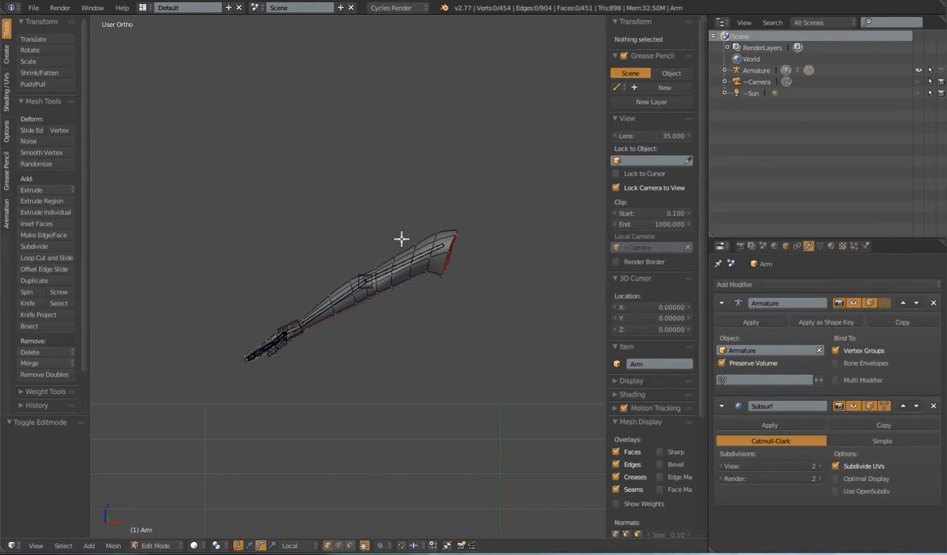
key(Tab)
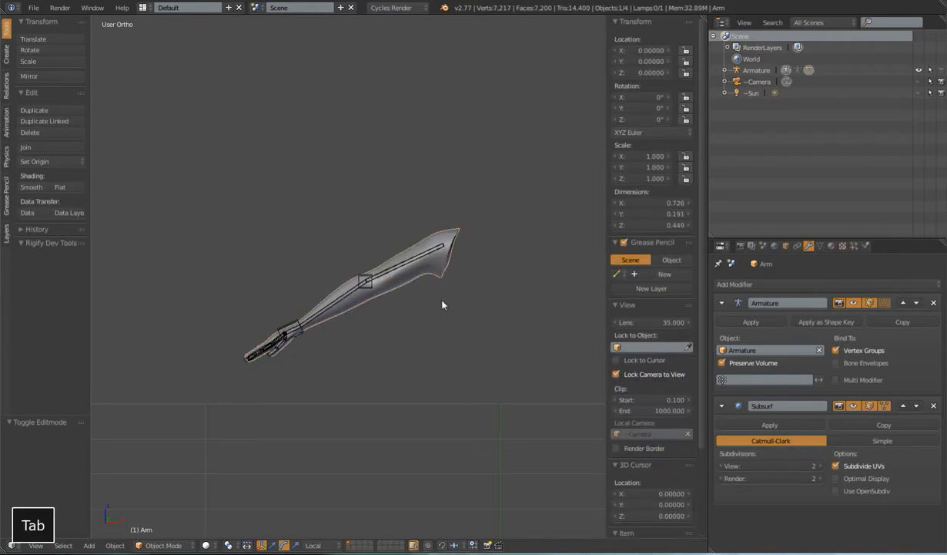
key(Tab)
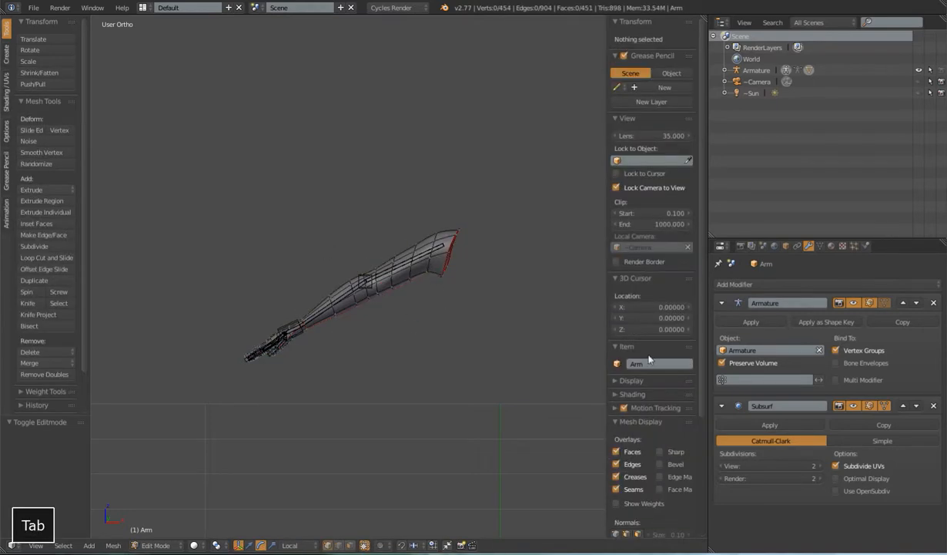
click(887, 408)
click(871, 408)
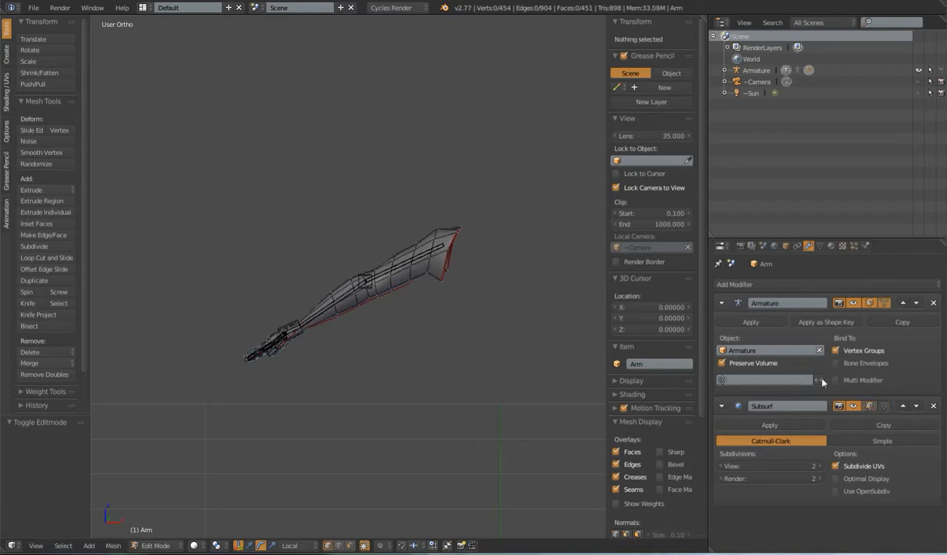
key(Tab)
middle_drag(439, 337, 422, 291)
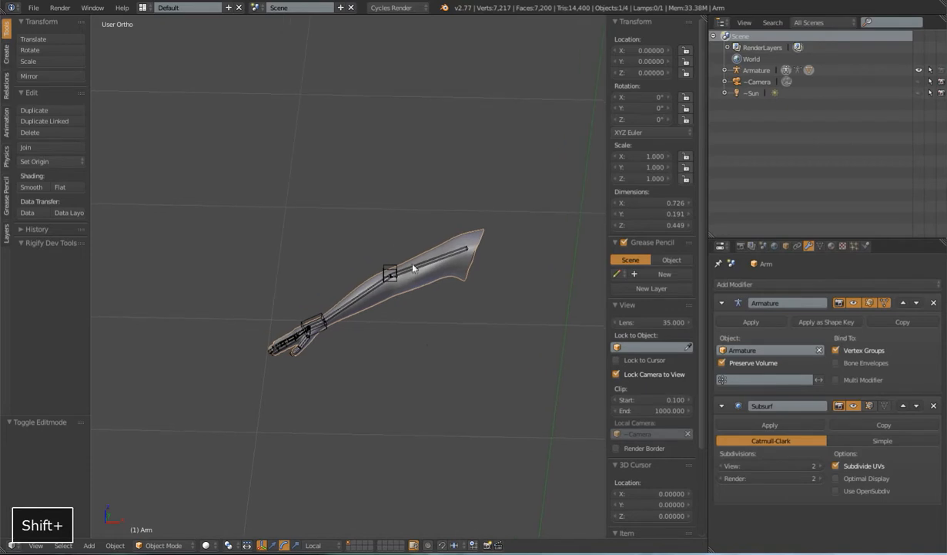
shift+right_click(412, 275)
right_click(415, 289)
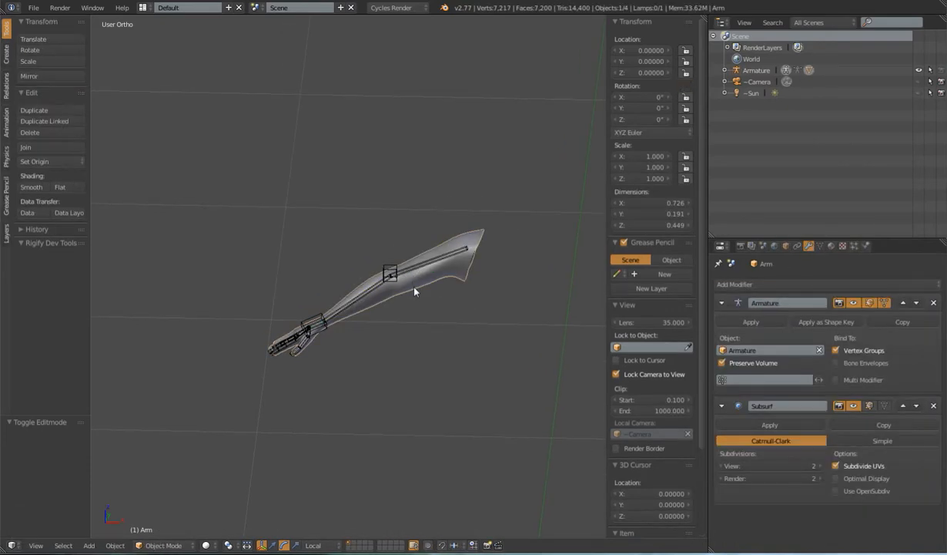
scroll(415, 290, down, 3)
middle_drag(417, 300, 432, 296)
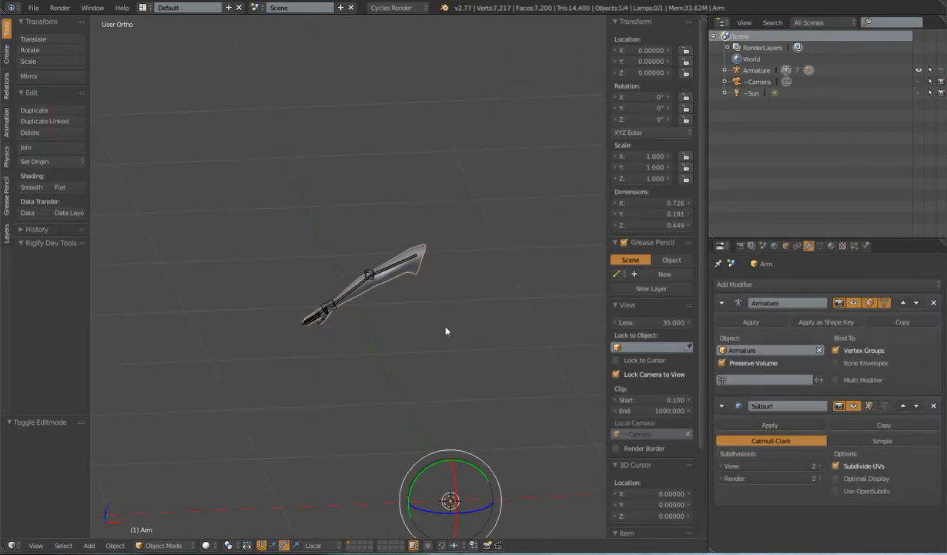
key(Tab)
key(Tab)
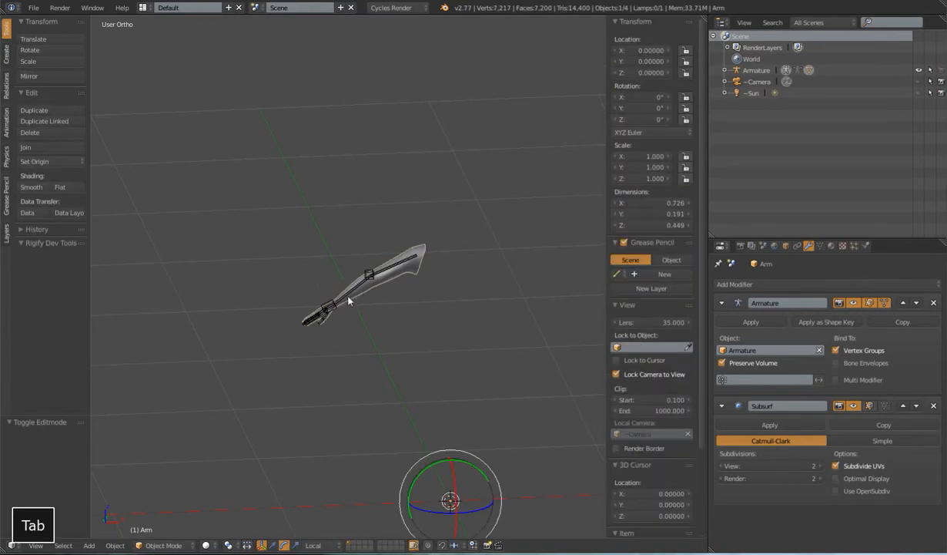
Delete the IK constraint targeting the ElbowIK bone from the armature's Arm.R bone
right_click(344, 300)
scroll(404, 319, up, 6)
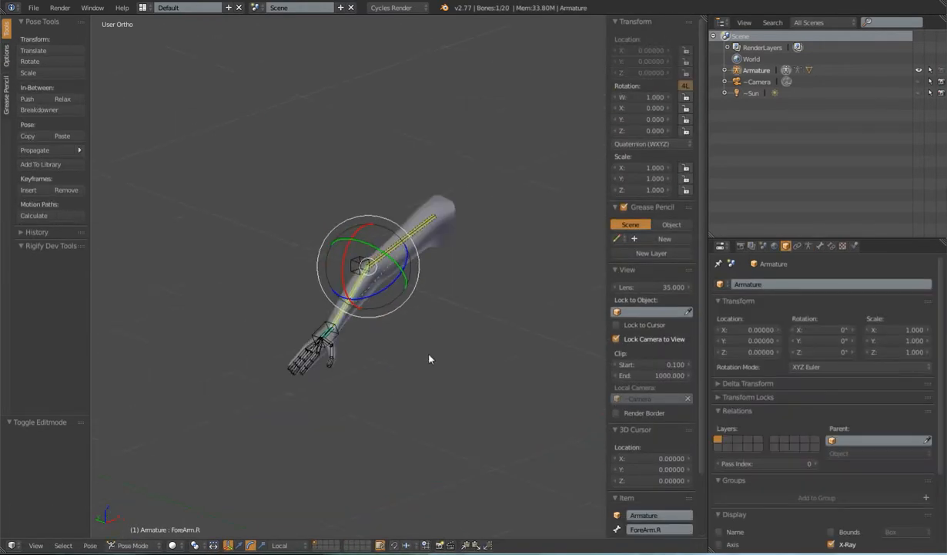
middle_drag(450, 385, 417, 377)
right_click(433, 262)
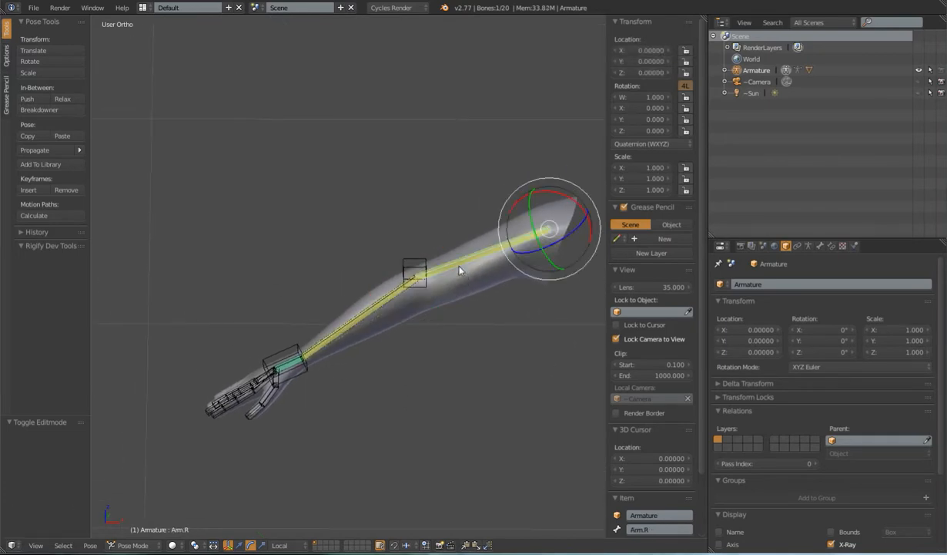
right_click(375, 313)
right_click(463, 264)
right_click(359, 317)
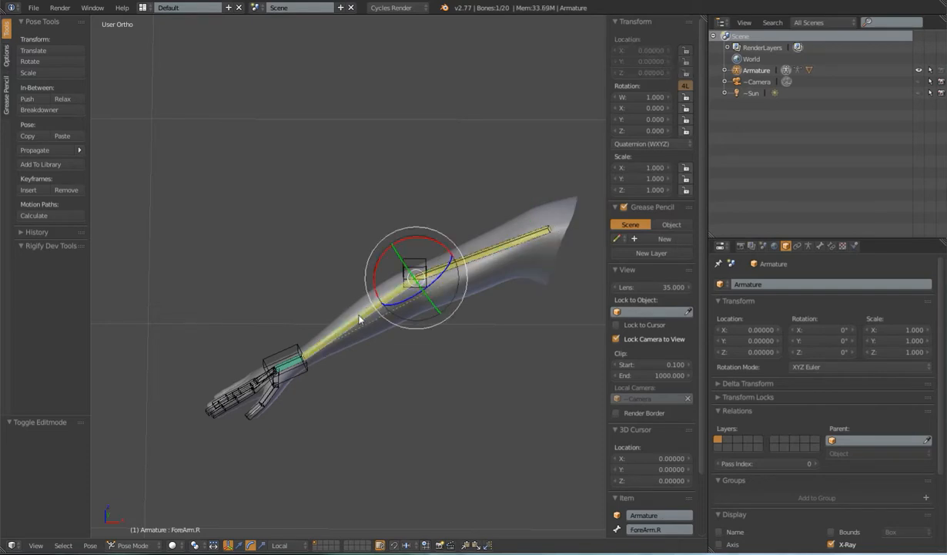
right_click(498, 256)
click(832, 245)
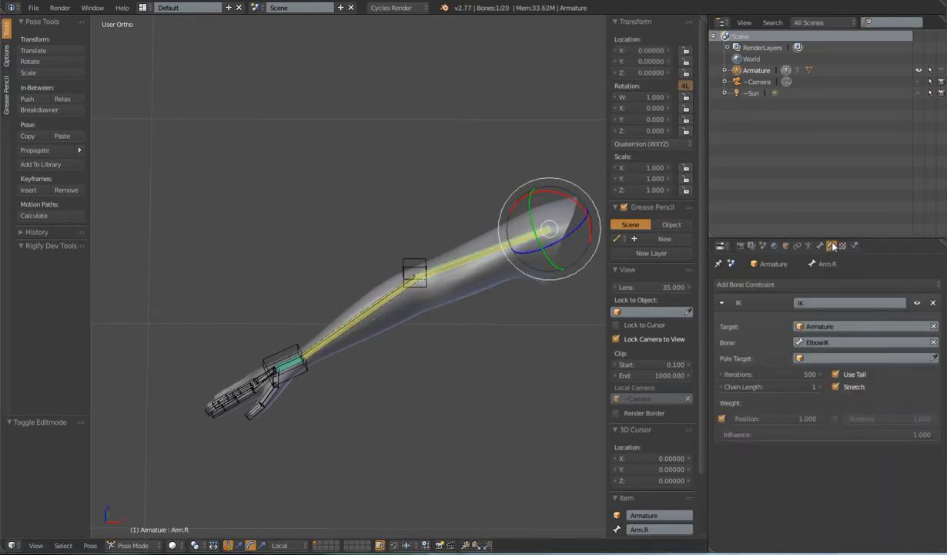
click(935, 304)
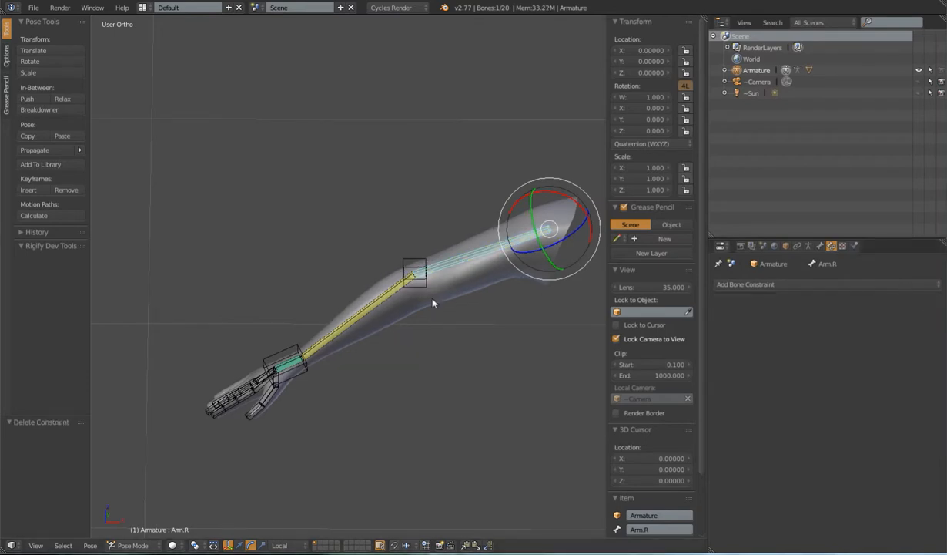
Check the ForeArm.R bone's IK constraint and compare the arm bones' pose with their rest position by switching between Pose Mode and Edit Mode
scroll(432, 301, down, 2)
middle_drag(470, 322, 363, 301)
right_click(359, 301)
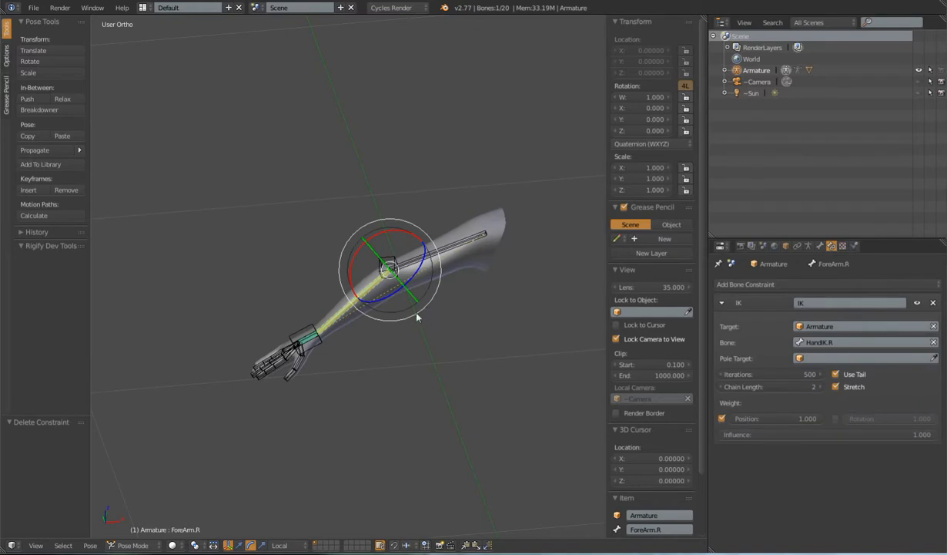
right_click(416, 266)
key(Tab)
middle_drag(455, 344, 482, 351)
key(Tab)
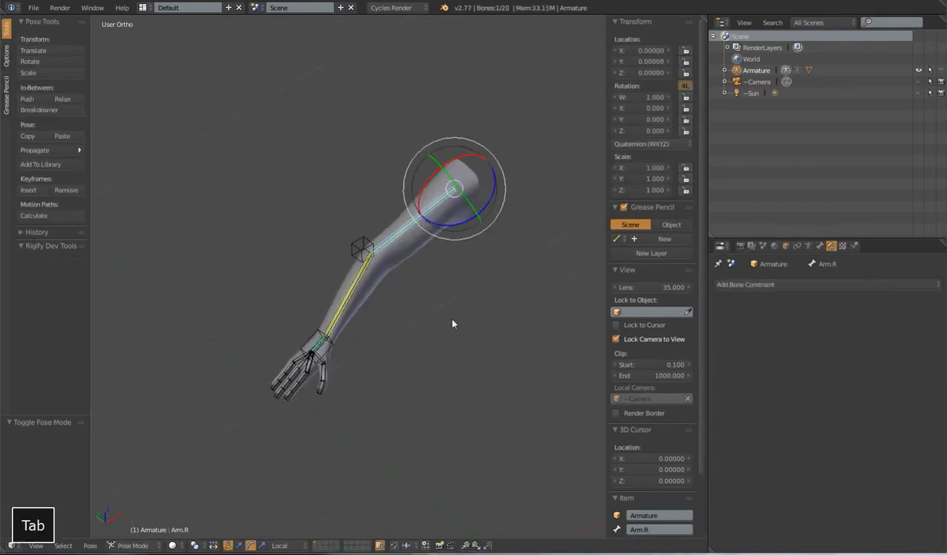
key(Tab)
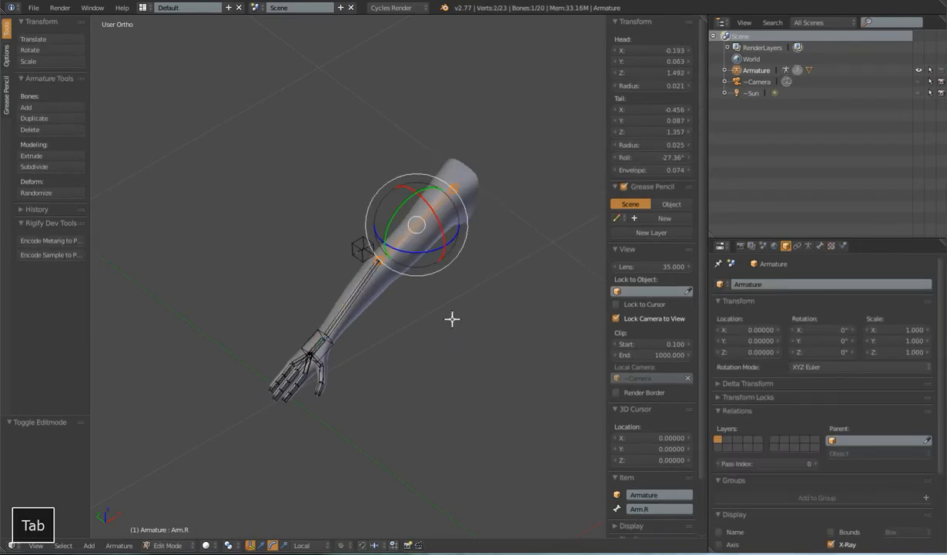
key(Tab)
key(Tab)
key(Tab)
key(Tab)
key(Tab)
Set the armature's bone display to Octahedral
middle_drag(357, 347, 448, 351)
shift+middle_drag(448, 349, 334, 308)
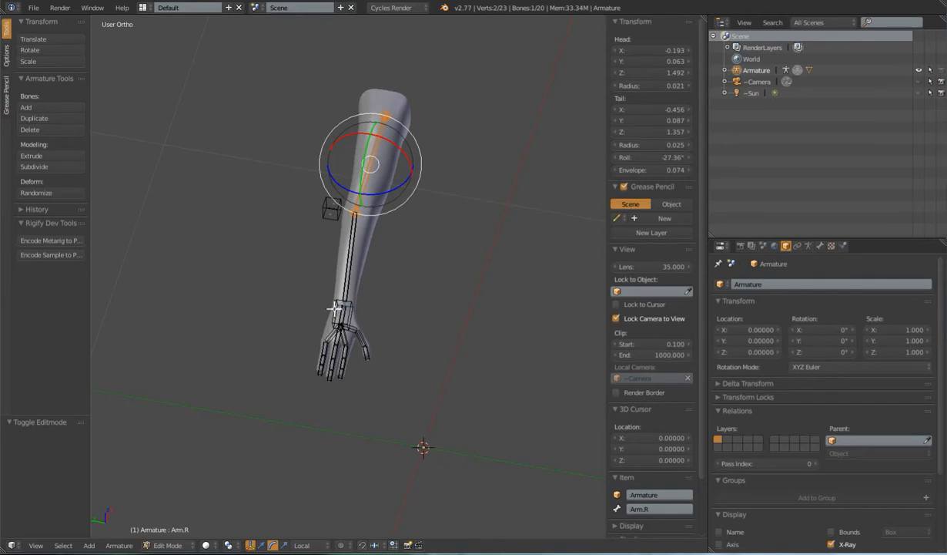
click(808, 245)
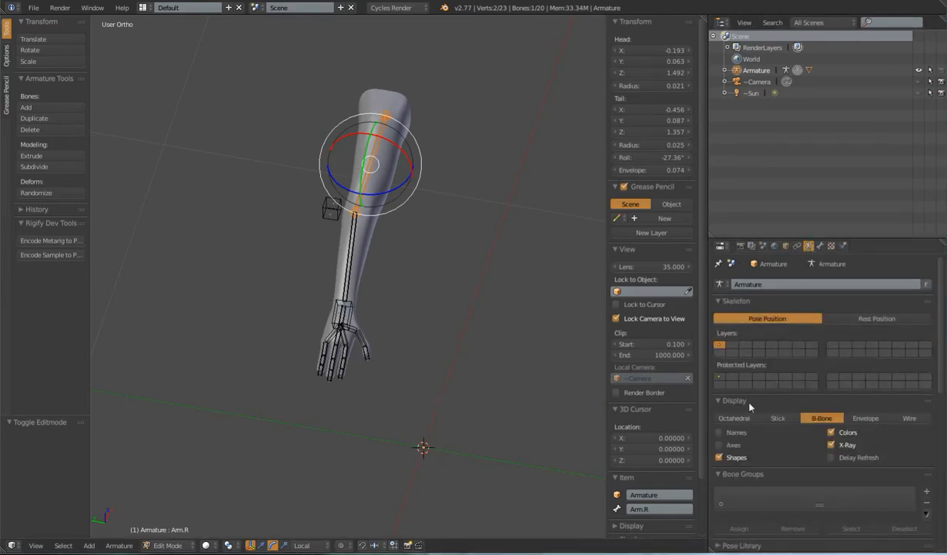
click(734, 418)
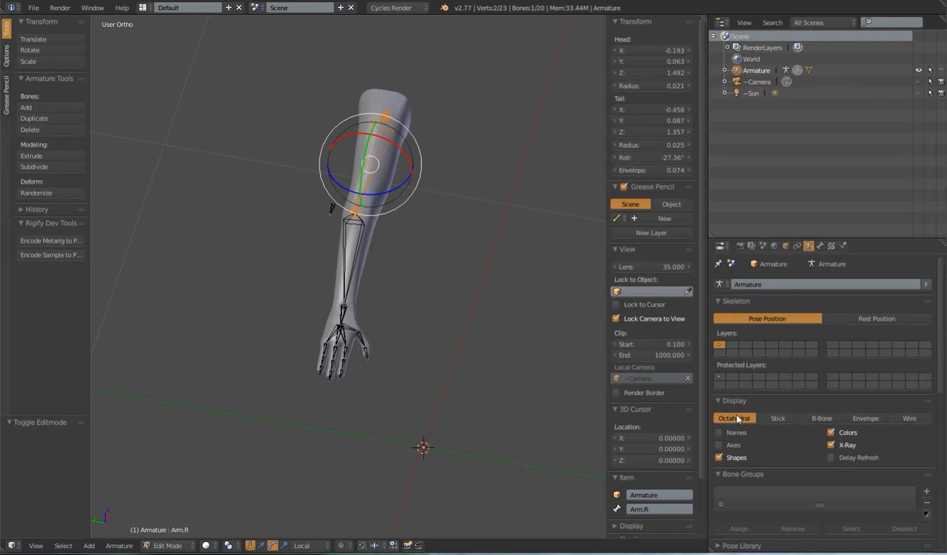
Try to move the ForeArm.R bone's tail freehand at the wrist
shift+middle_drag(423, 317, 430, 310)
scroll(423, 307, up, 6)
shift+middle_drag(443, 382, 431, 303)
scroll(425, 315, up, 3)
scroll(431, 303, up, 3)
right_click(380, 262)
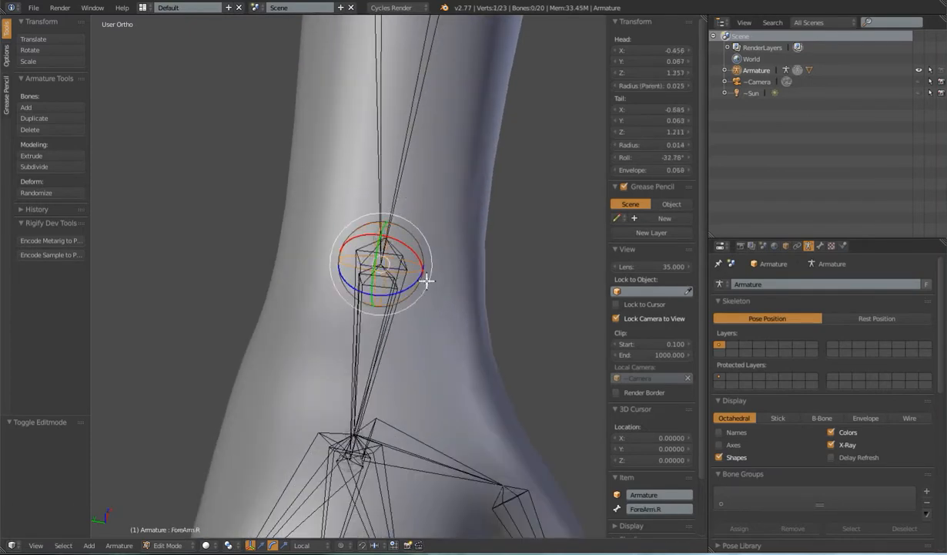
scroll(483, 298, down, 3)
key(g)
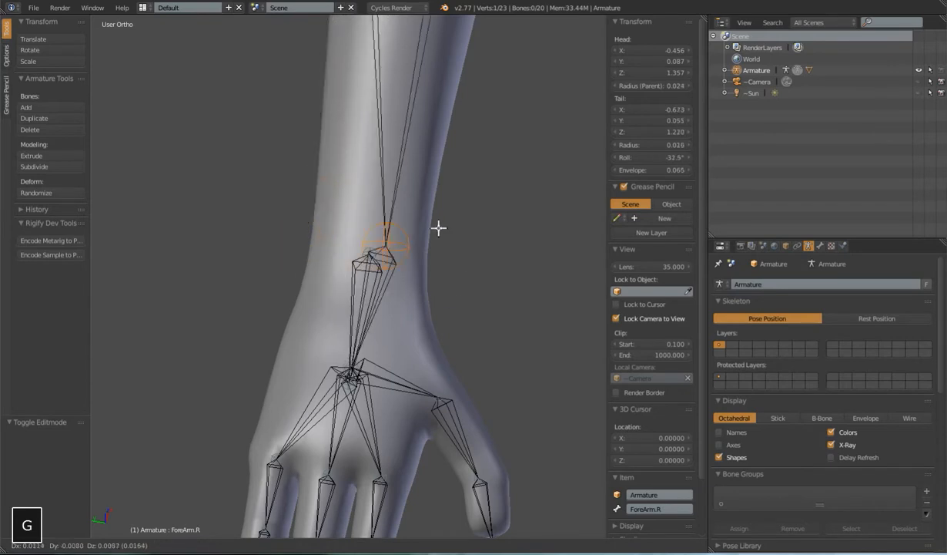
click(383, 204)
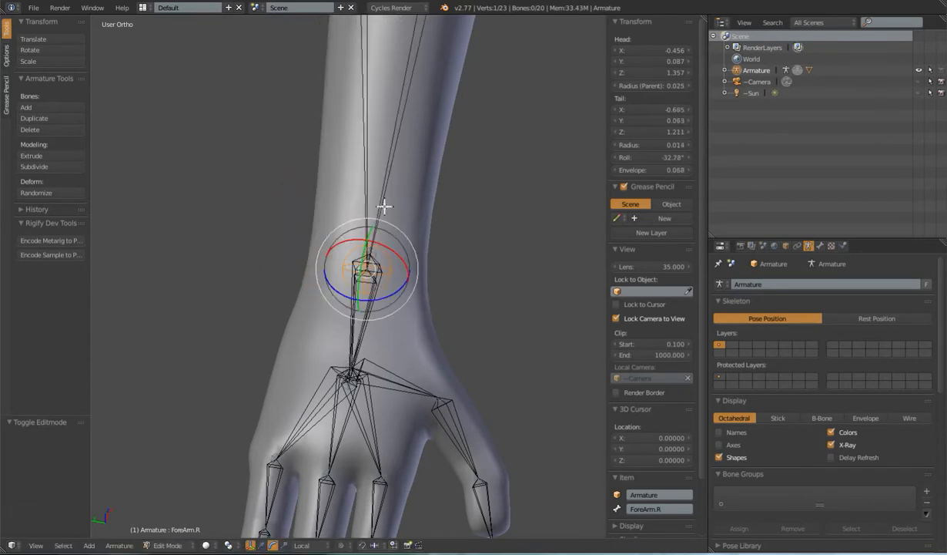
Snap the 3D cursor to the head of the HandIK.R bone at the wrist
right_click(376, 252)
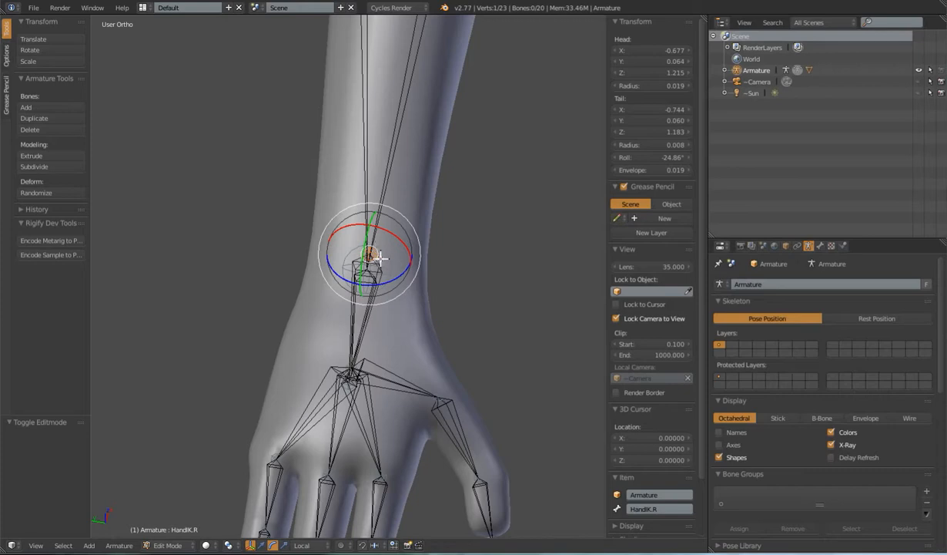
key(shift+s)
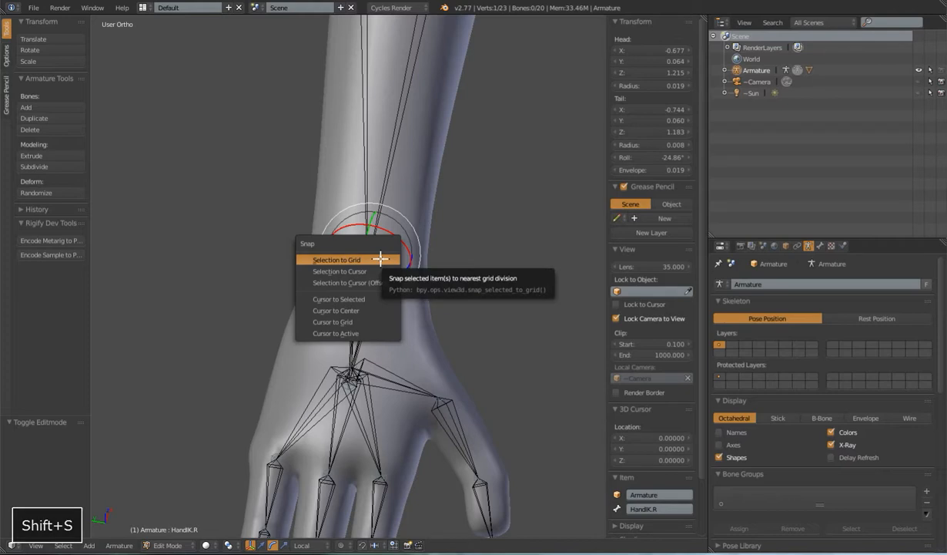
click(354, 299)
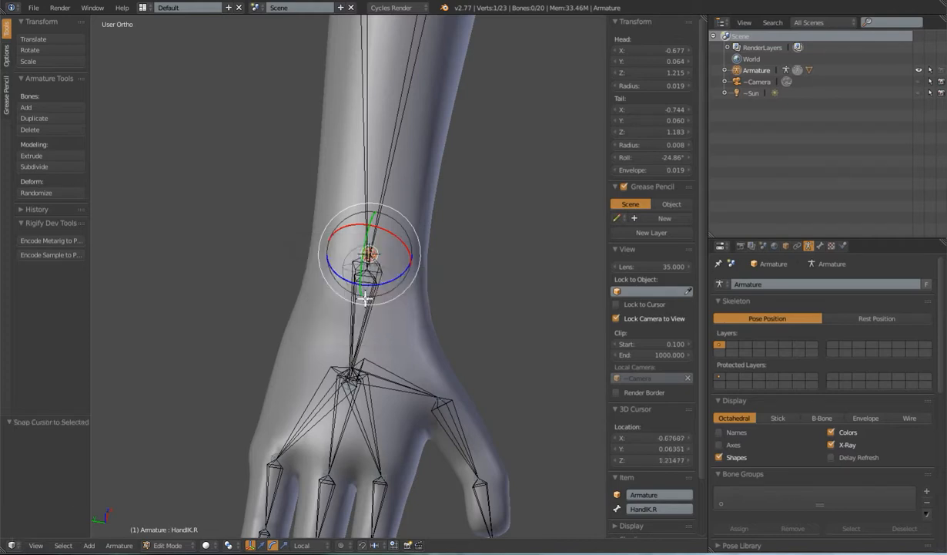
Snap the ForeArm.R bone's tail to the 3D cursor so it meets the HandIK.R bone's head
right_click(391, 263)
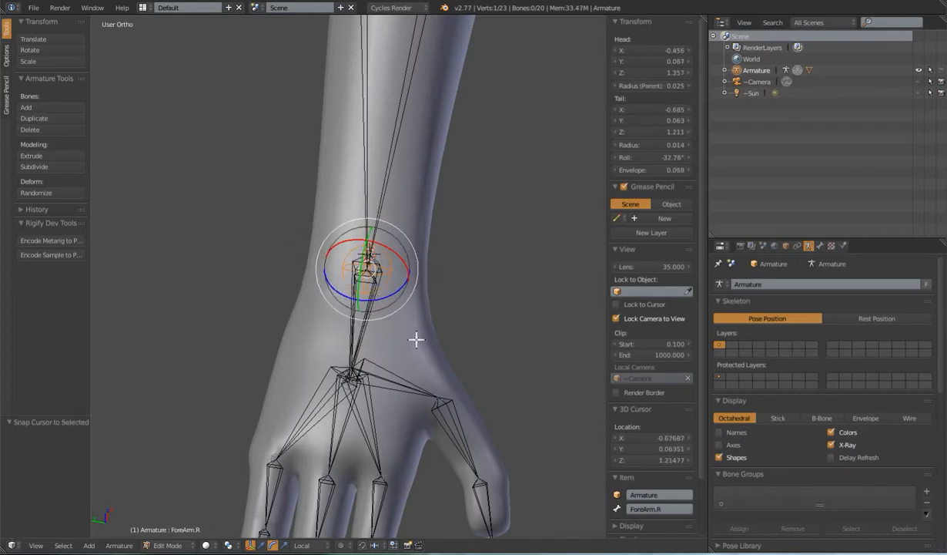
key(g)
key(Escape)
key(shift+s)
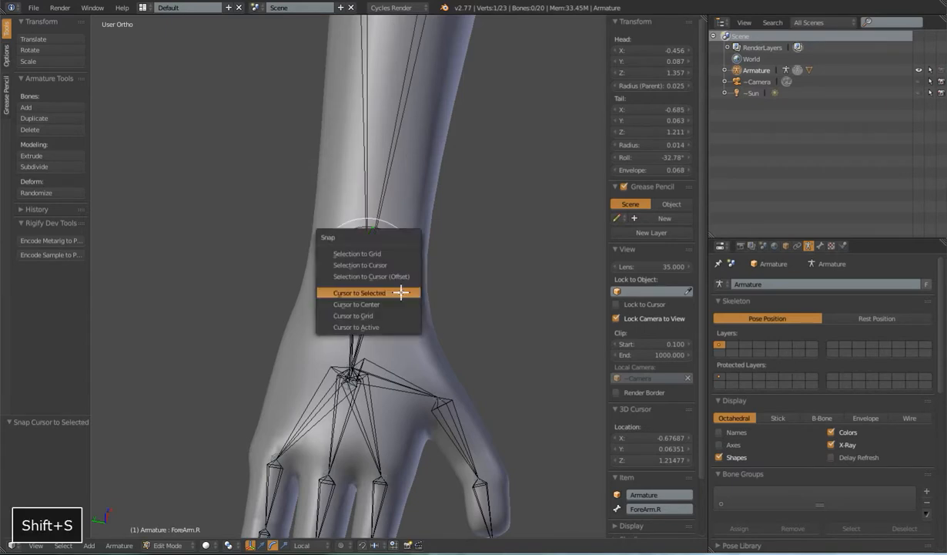
click(395, 265)
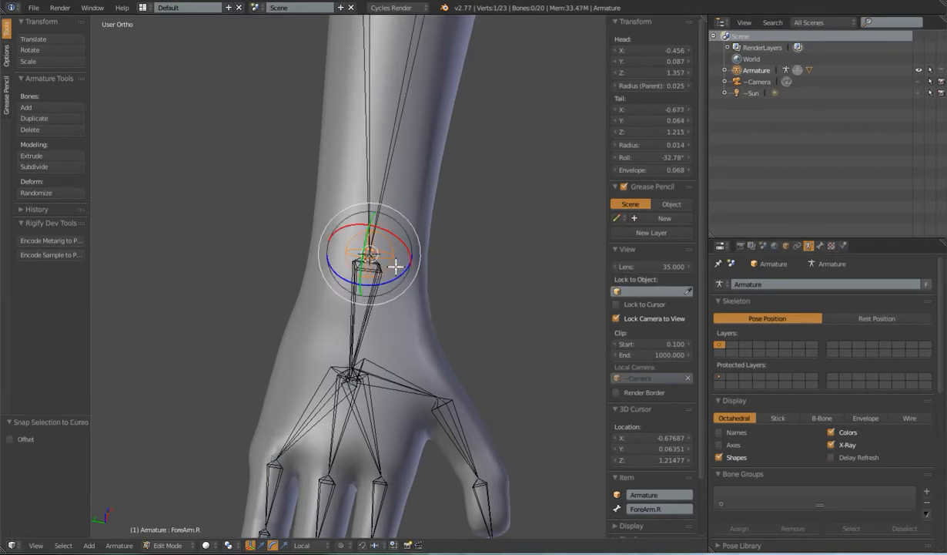
scroll(449, 251, down, 5)
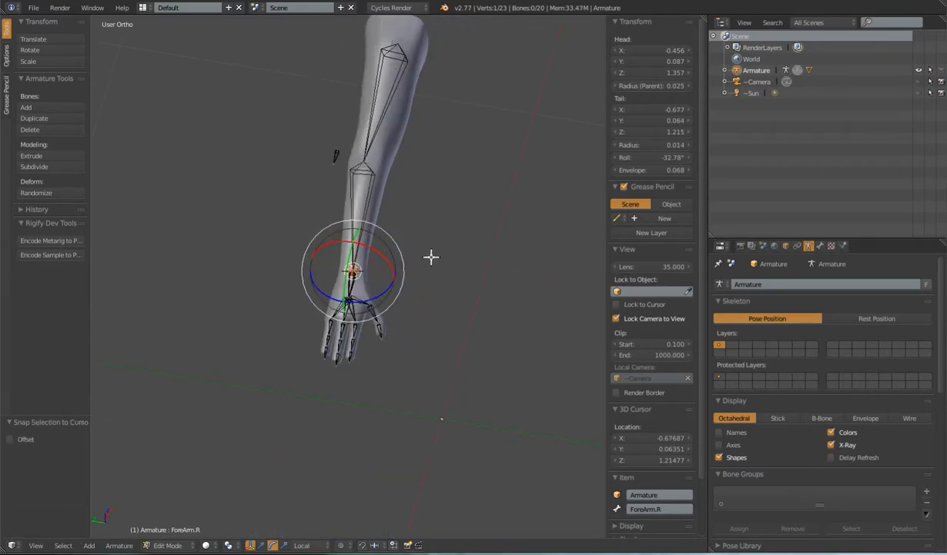
Compare the arm in Edit Mode and Pose Mode from several angles to check the forearm and wrist joint alignment
key(Tab)
key(Tab)
key(Tab)
key(Tab)
key(Tab)
middle_drag(483, 281, 397, 212)
key(Tab)
key(Tab)
middle_drag(472, 276, 423, 281)
key(Tab)
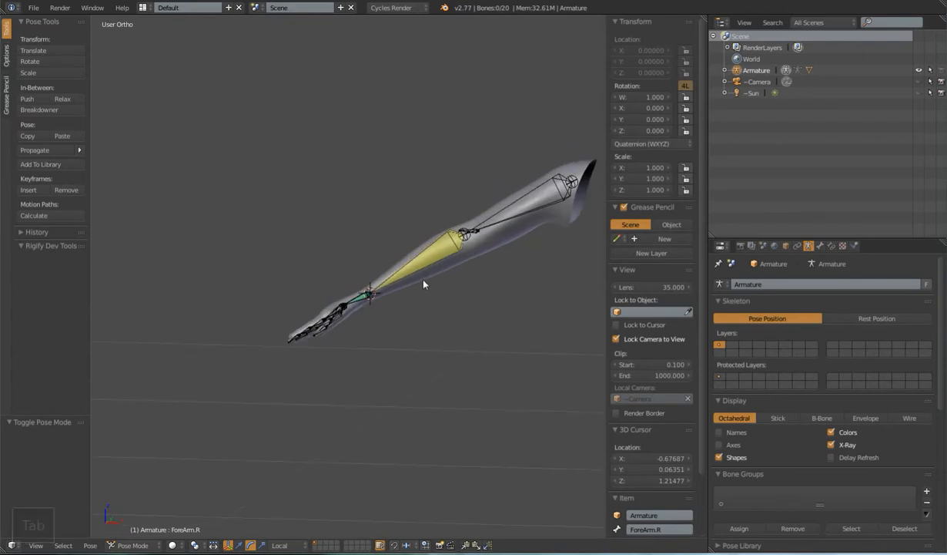
key(Tab)
mouse_move(427, 319)
middle_down()
mouse_move(450, 354)
mouse_move(377, 328)
mouse_move(417, 311)
middle_up()
Snap the 3D cursor to the tail of the Hand.R bone in Edit Mode
scroll(439, 332, up, 4)
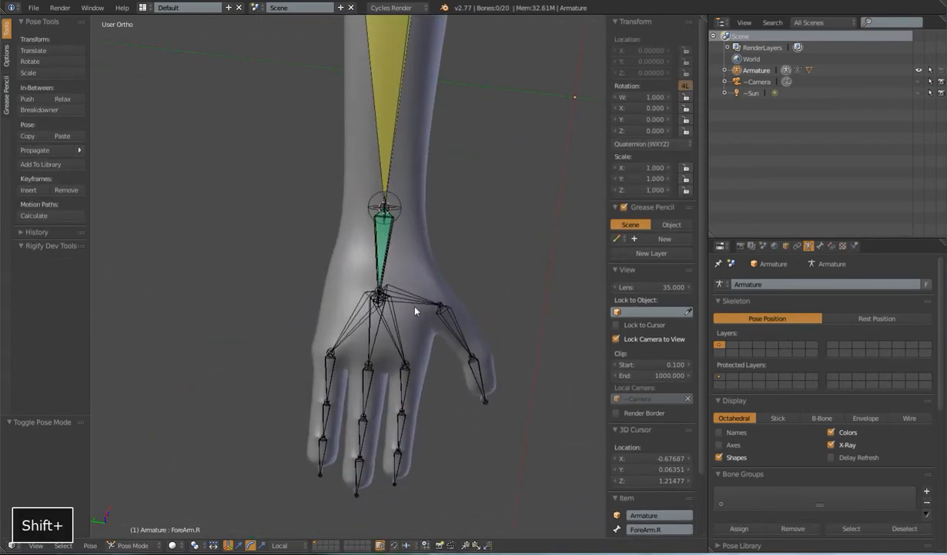
scroll(417, 311, up, 5)
shift+scroll(399, 329, up, 2)
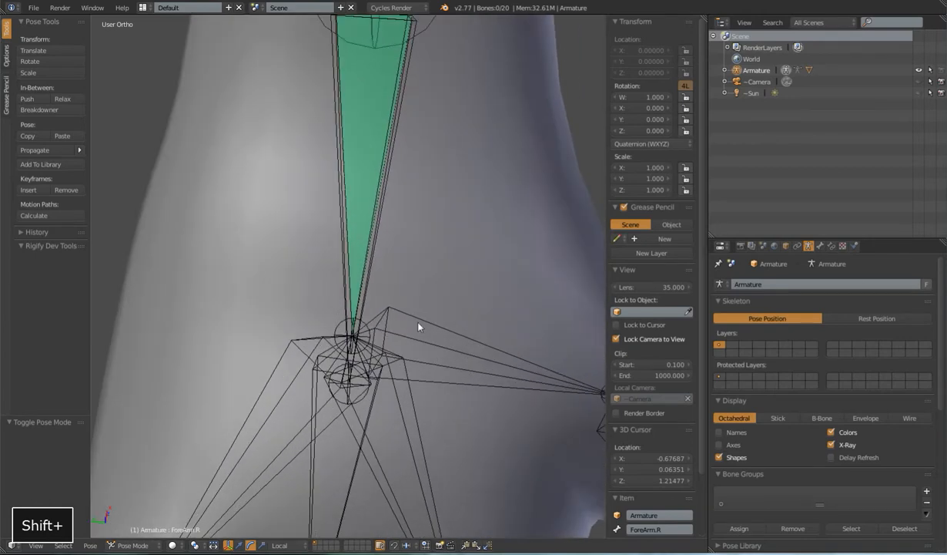
right_click(337, 328)
scroll(338, 328, down, 4)
key(Tab)
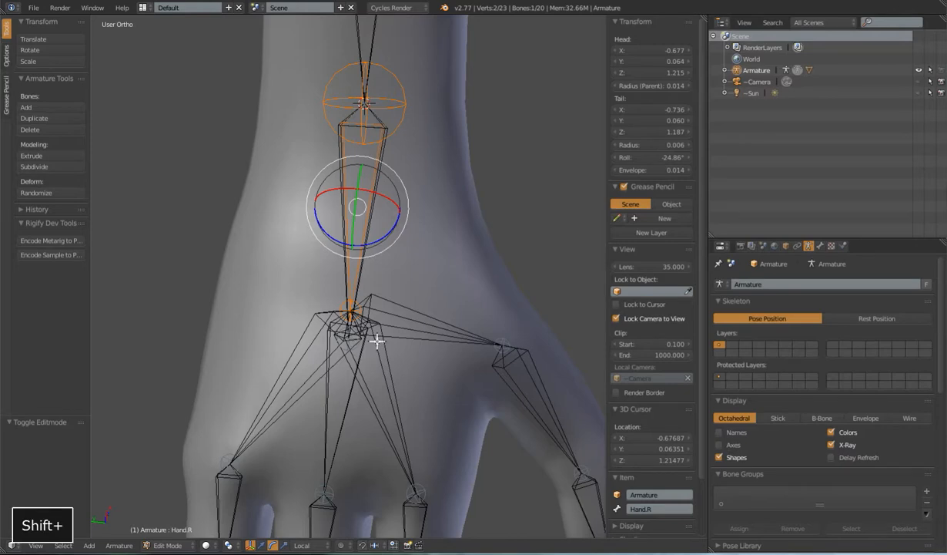
scroll(387, 275, up, 5)
right_click(361, 291)
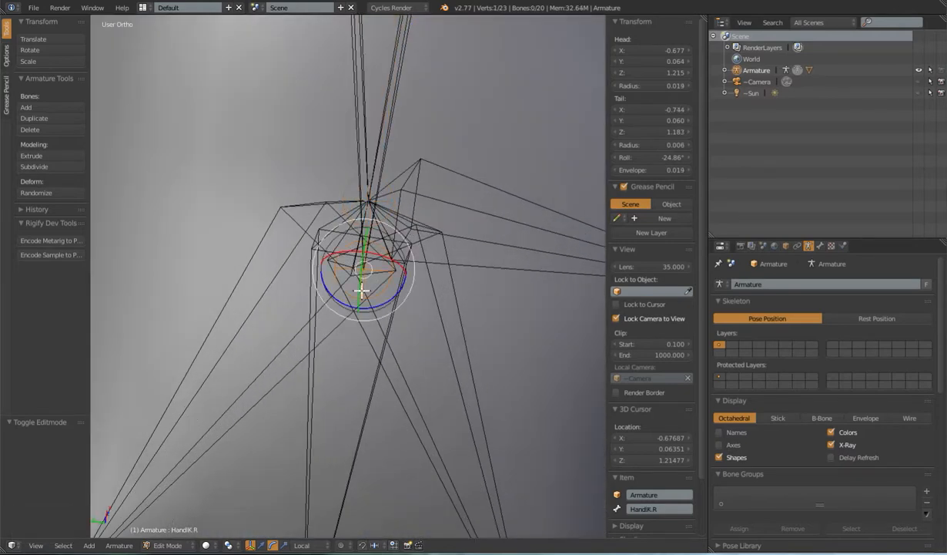
scroll(361, 291, down, 2)
right_click(349, 229)
key(shift+s)
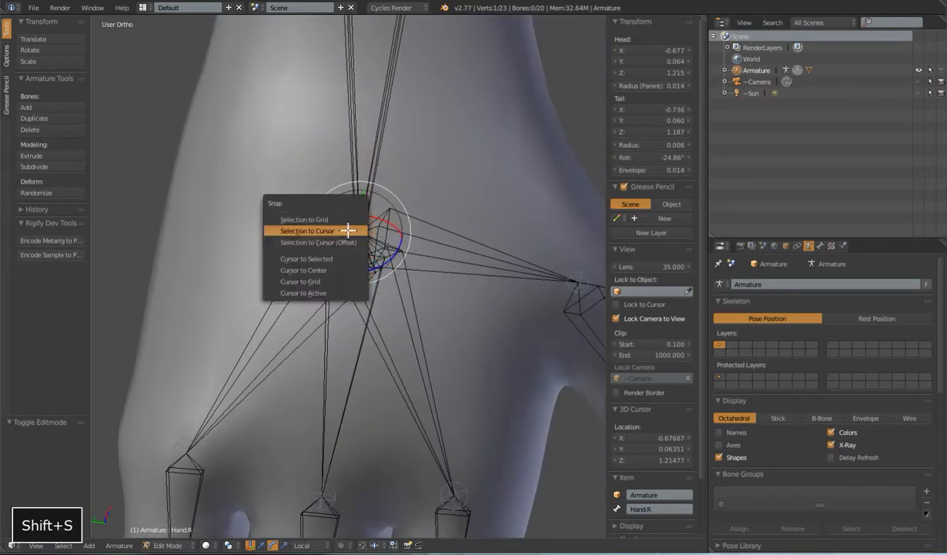
click(329, 261)
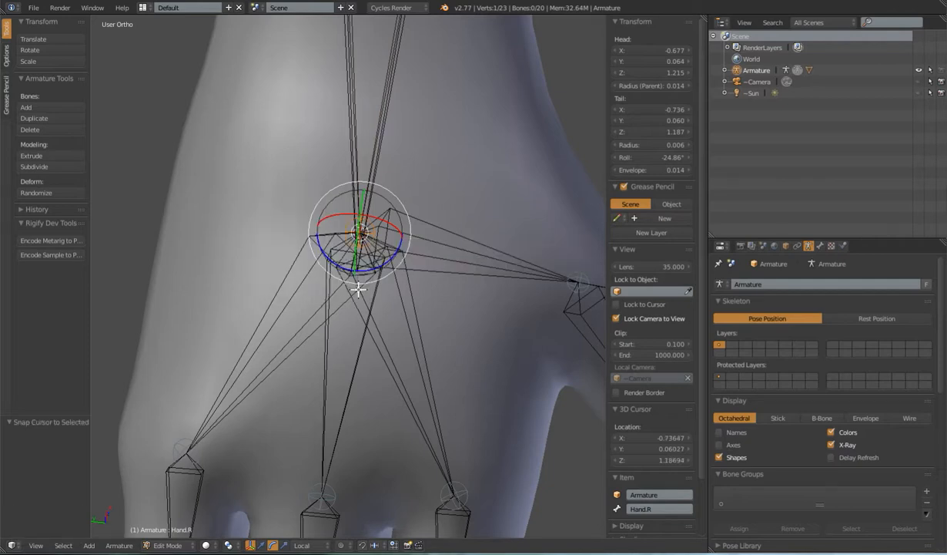
Snap the HandIK.R bone's tail to the 3D cursor so it coincides with the Hand.R bone's tail
right_click(350, 280)
right_click(353, 278)
scroll(373, 306, up, 1)
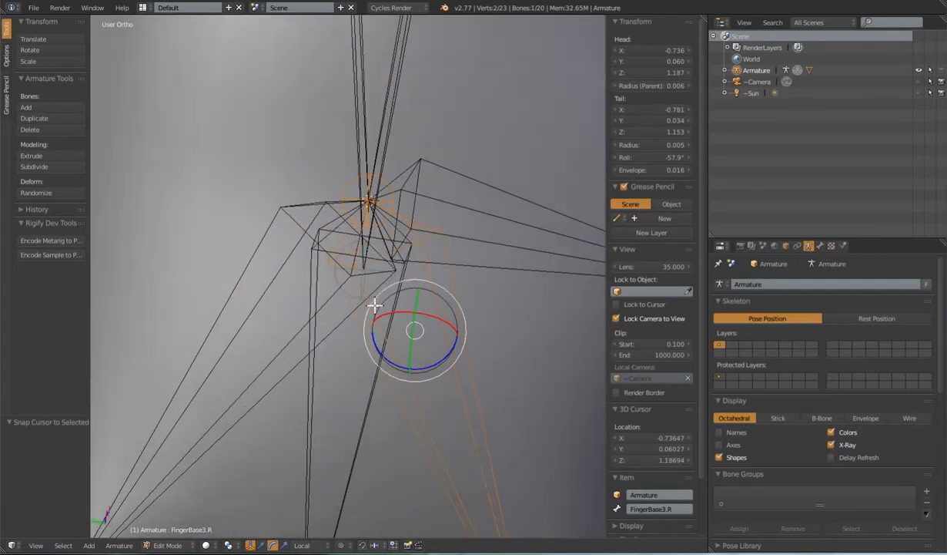
right_click(364, 292)
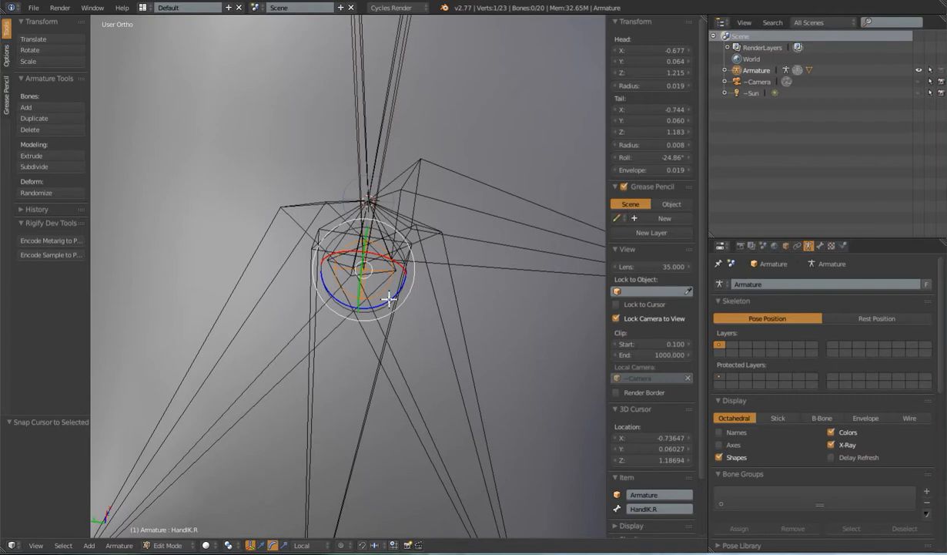
key(shift+s)
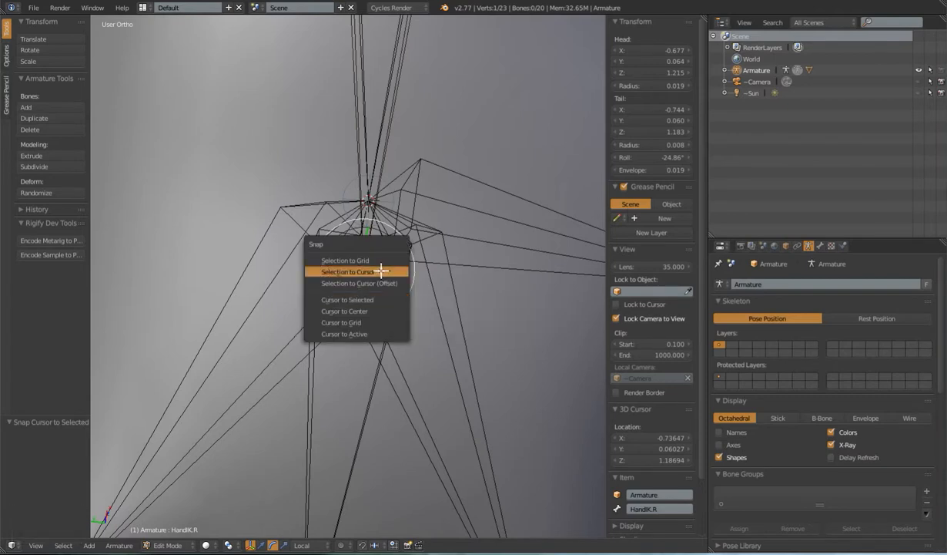
click(381, 271)
Switch between Edit Mode and Pose Mode to check the hand bones' alignment, including from the front
scroll(385, 307, down, 3)
key(Tab)
key(Tab)
key(Tab)
scroll(389, 311, down, 5)
key(Tab)
mouse_move(438, 288)
middle_down()
mouse_move(474, 281)
mouse_move(429, 292)
middle_up()
key(KP_1)
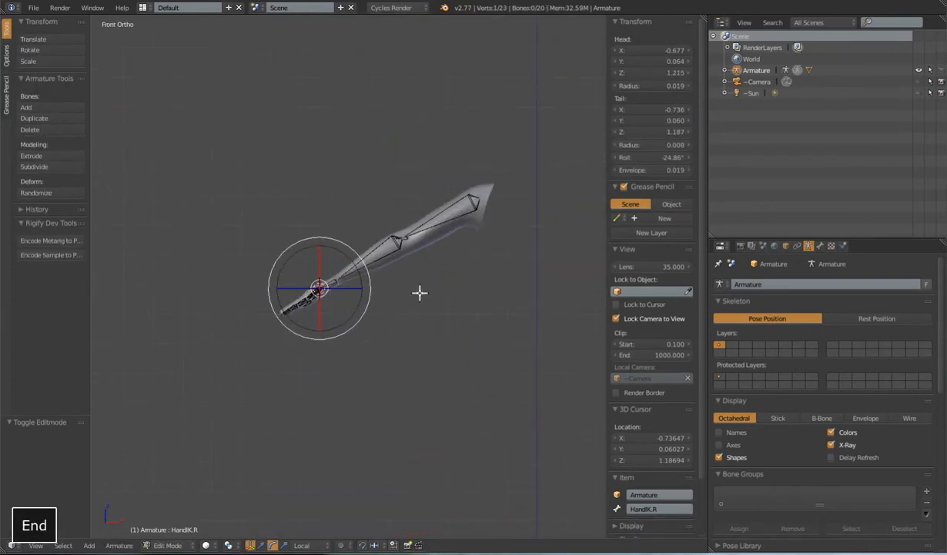
Examine the IK constraint settings of the ForeArm.R bone in Pose Mode
key(Tab)
right_click(377, 257)
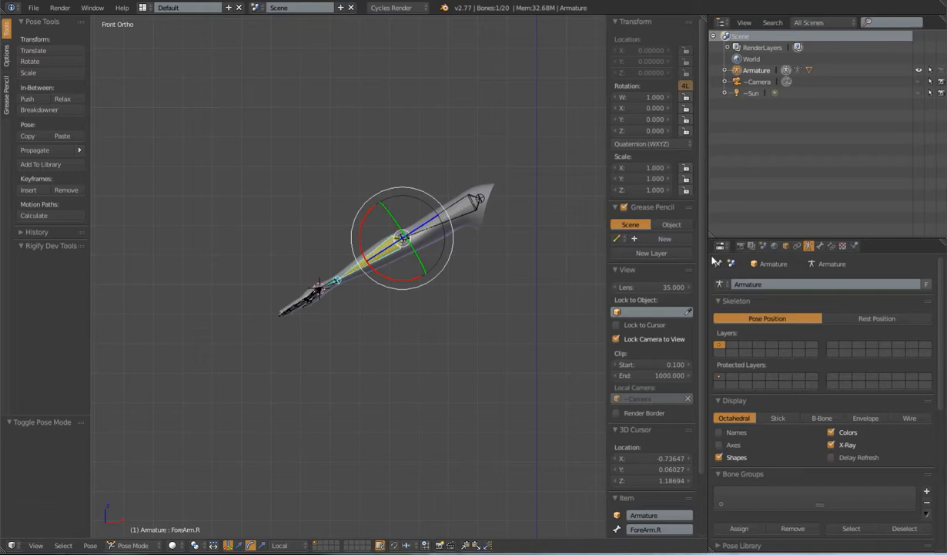
click(832, 245)
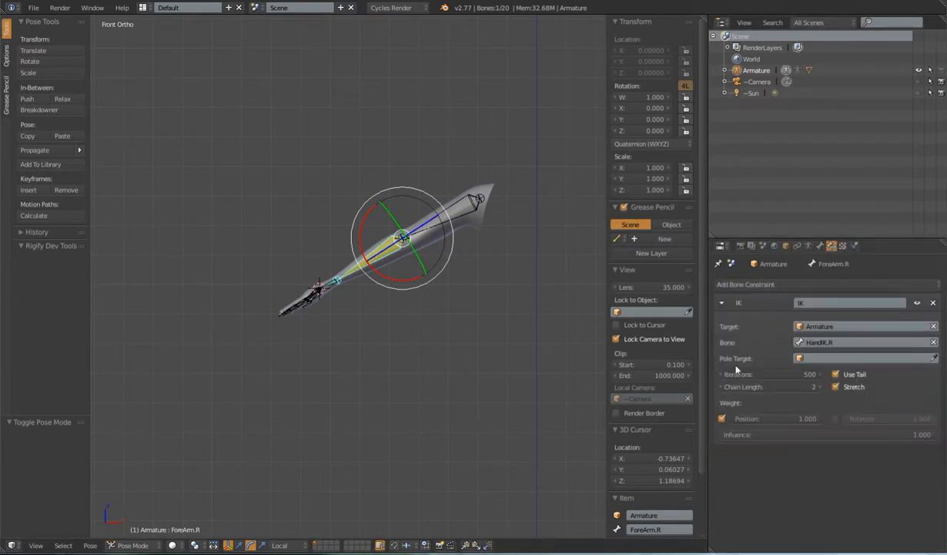
right_click(454, 215)
right_click(387, 256)
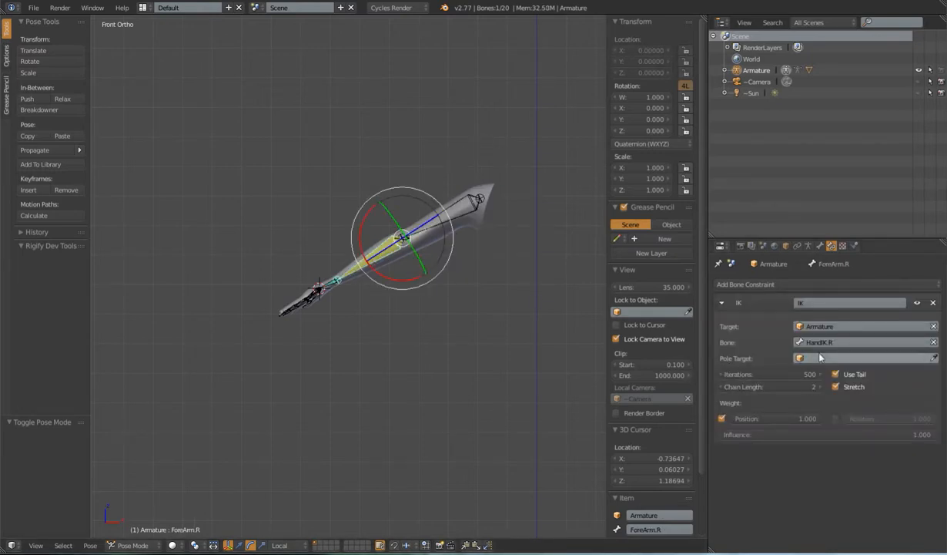
Delete the ElbowIK bone beside the elbow in Edit Mode
mouse_move(433, 265)
middle_down()
mouse_move(448, 283)
mouse_move(425, 263)
middle_up()
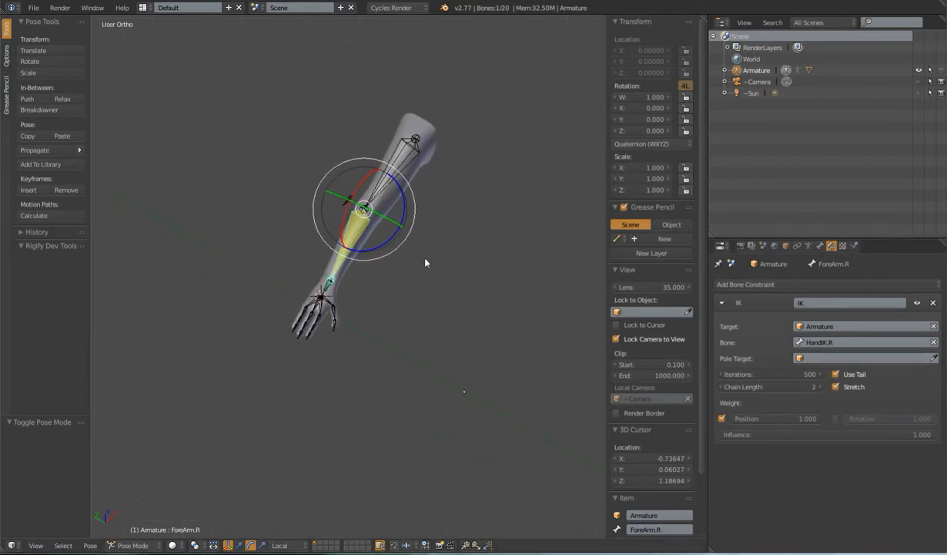
right_click(350, 202)
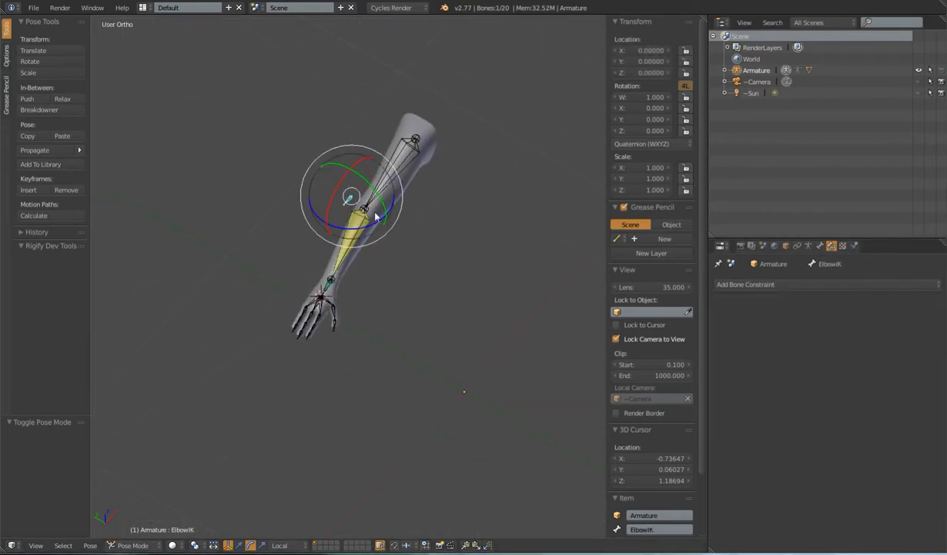
scroll(376, 218, up, 6)
key(Tab)
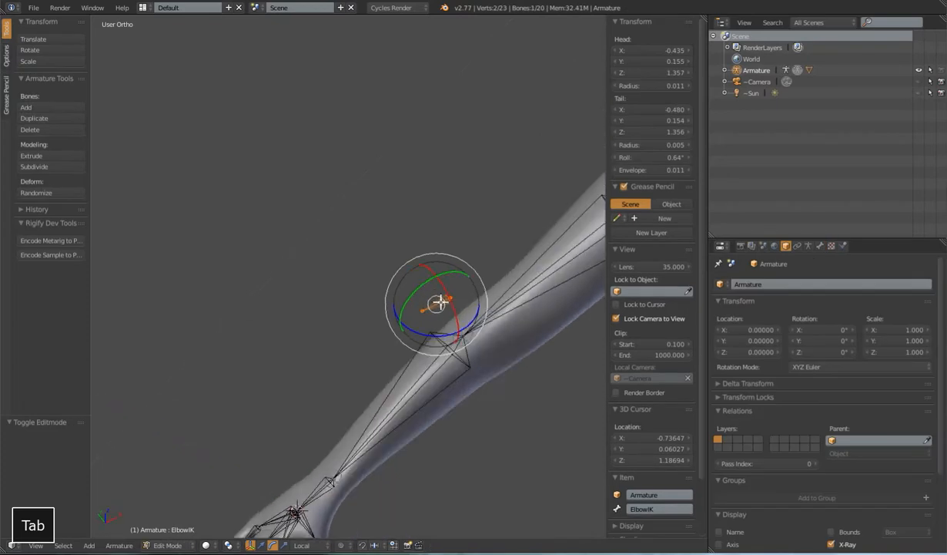
middle_drag(440, 302, 443, 308)
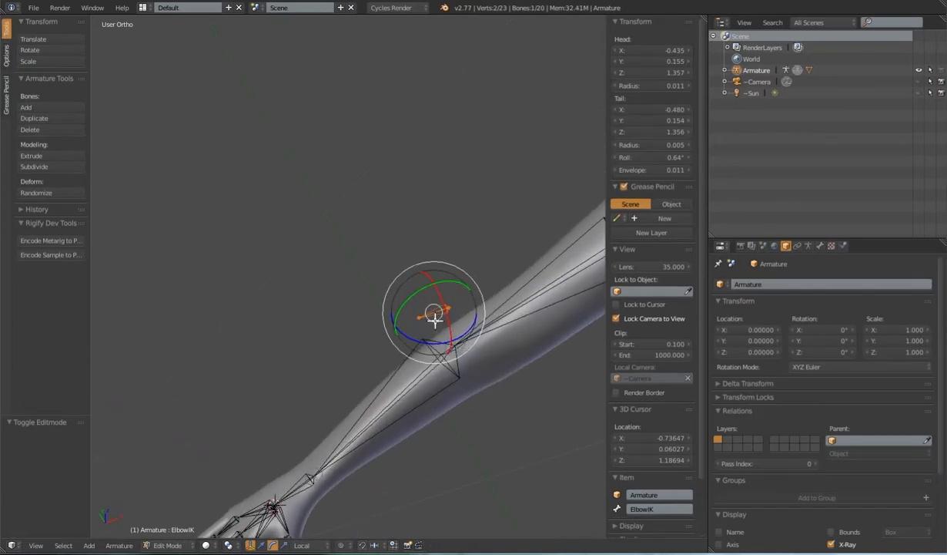
key(x)
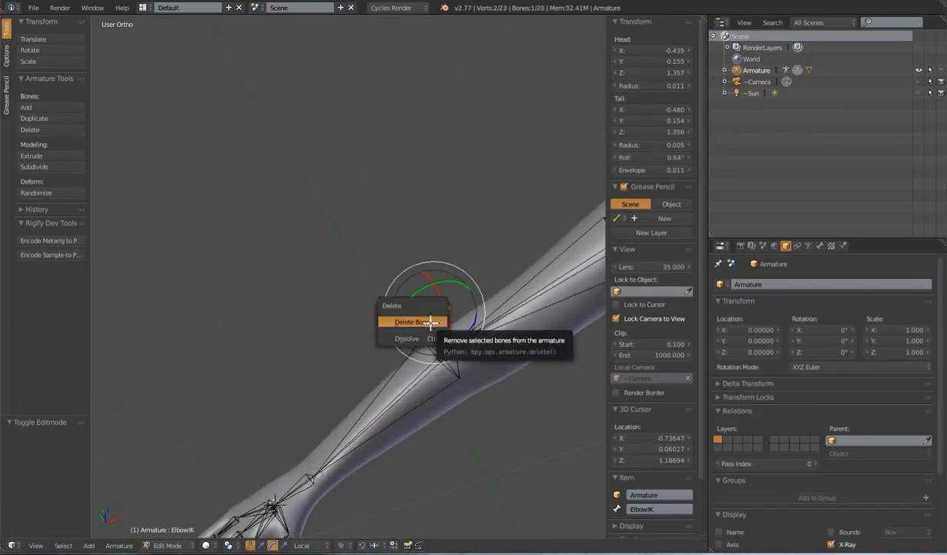
click(424, 321)
Extrude a new bone about 0.109 long from the Arm.R bone's tail at the elbow, along the Y axis
middle_drag(380, 317, 454, 312)
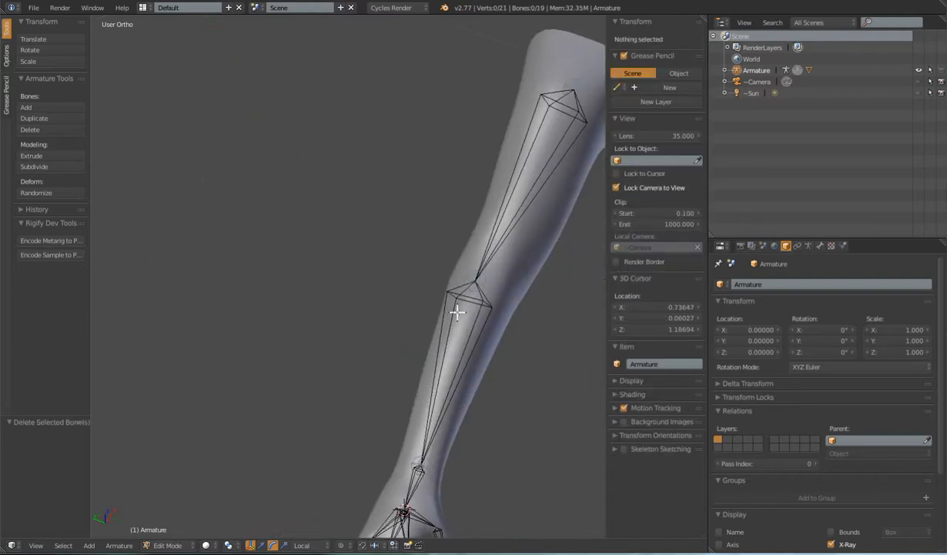
right_click(474, 278)
key(KP_1)
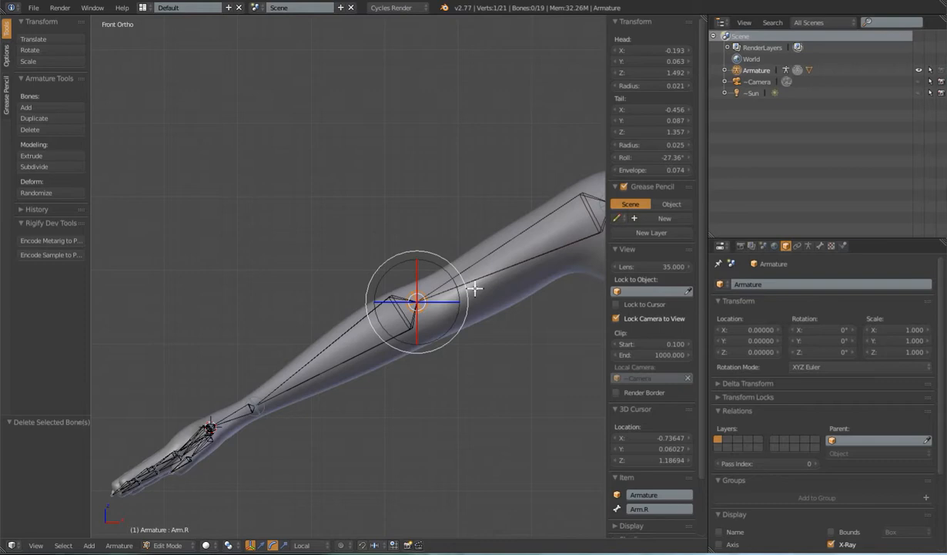
key(KP_7)
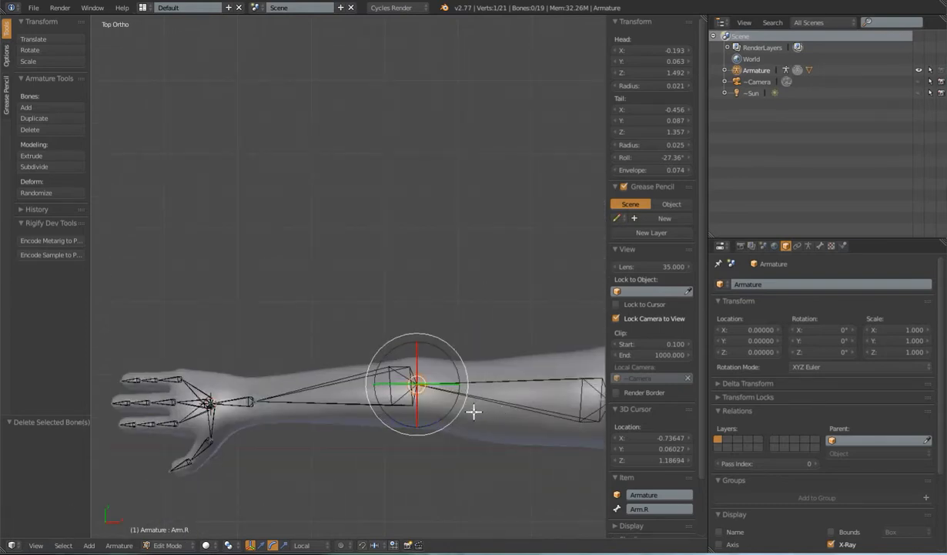
key(e)
key(y)
click(467, 332)
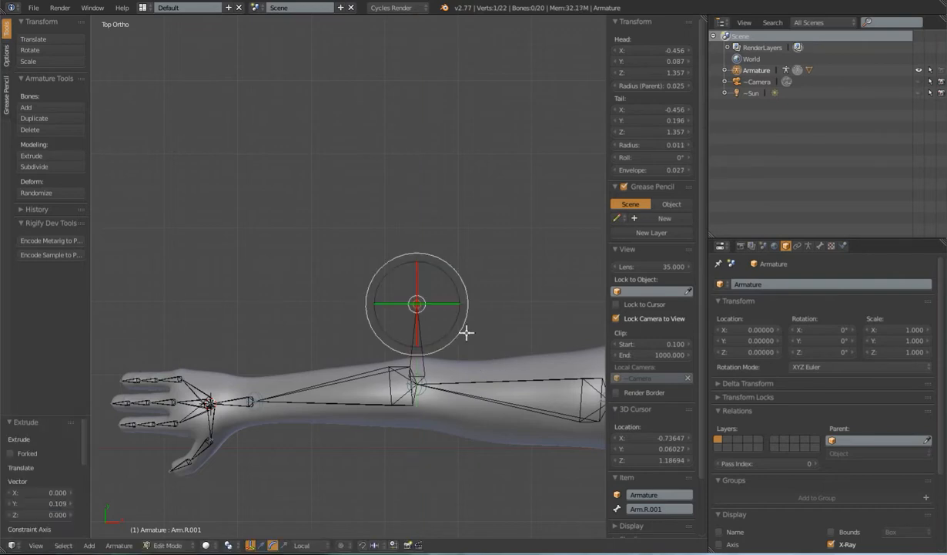
Clear the parent of the bone extruded from the elbow
right_click(418, 343)
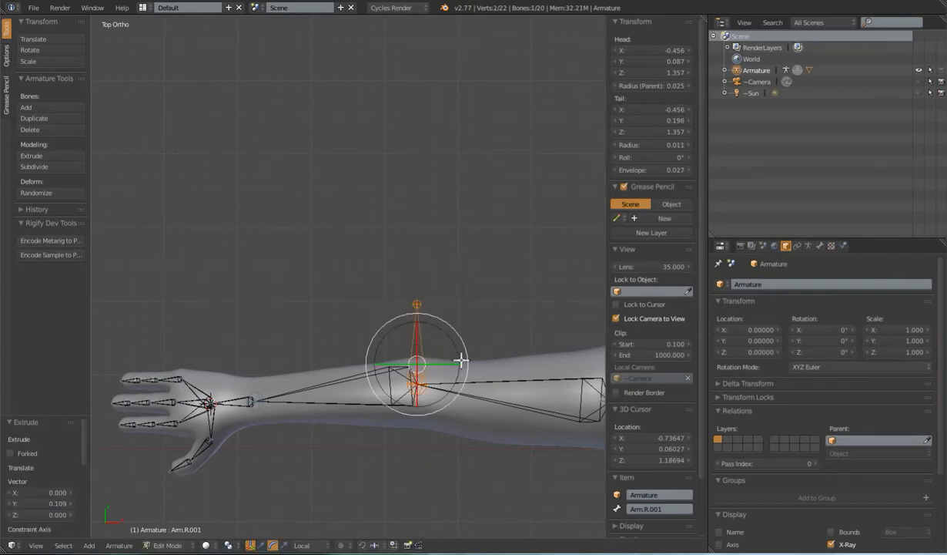
key(alt+p)
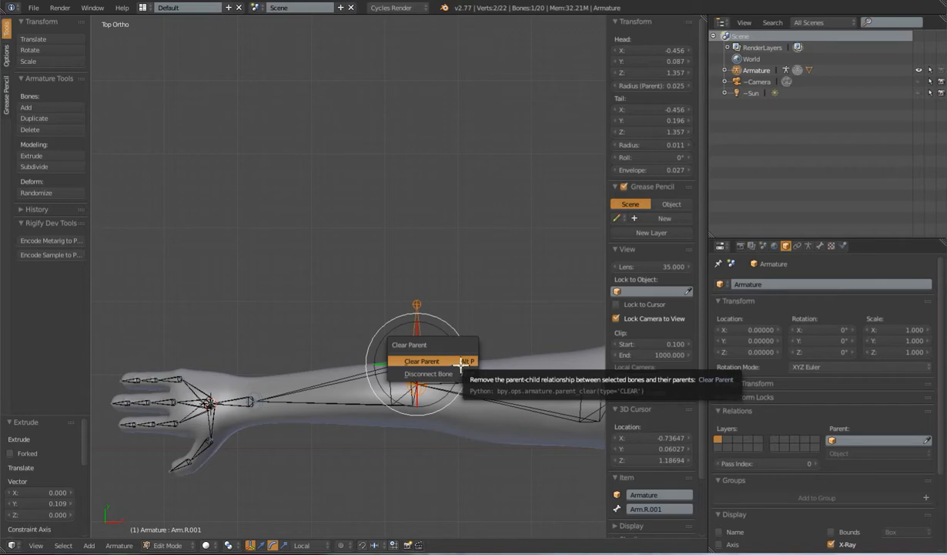
click(451, 361)
Move the unparented elbow bone about 0.221 along the Y axis, away from the back of the arm
scroll(450, 357, down, 2)
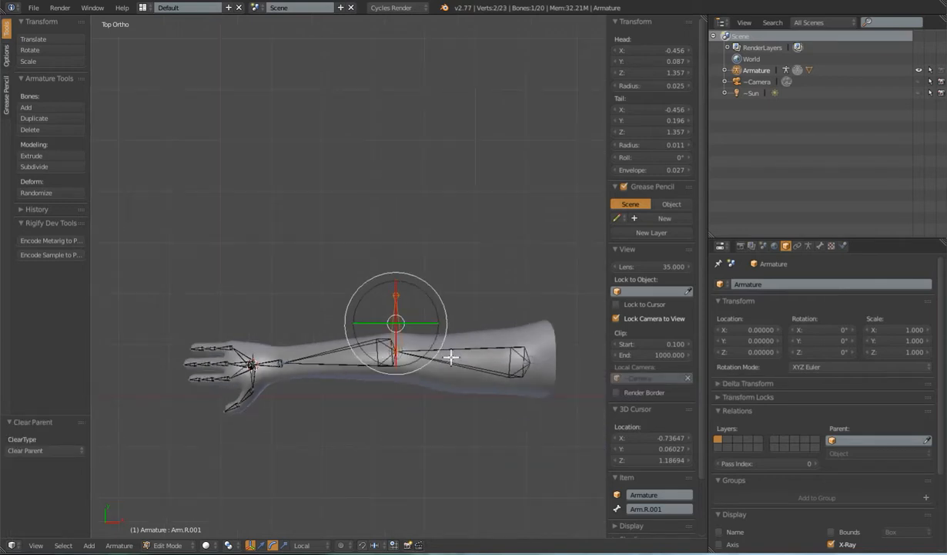
key(g)
key(y)
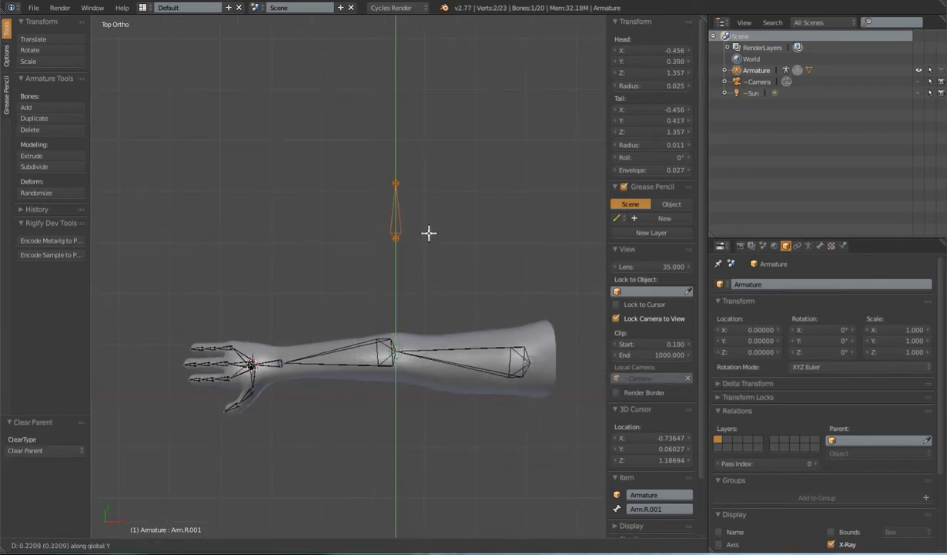
click(429, 235)
key(KP_1)
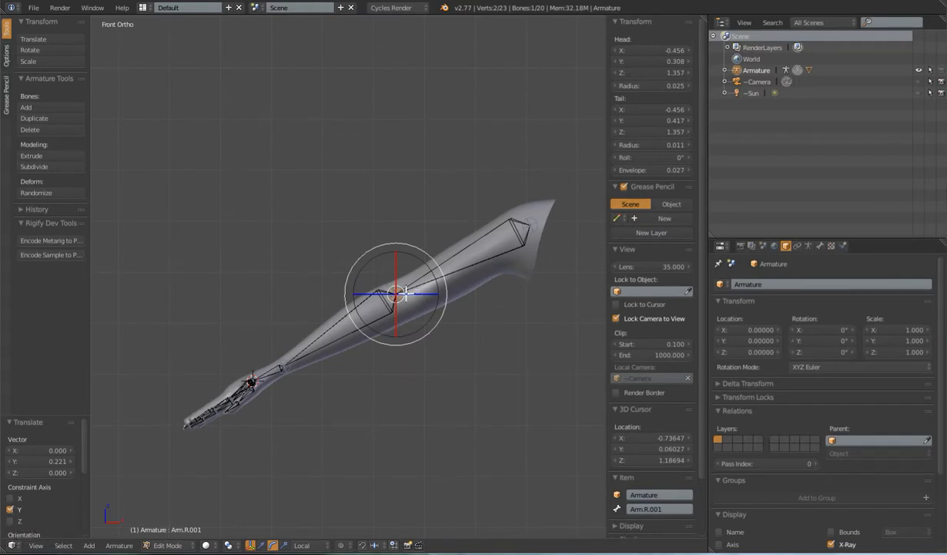
middle_drag(420, 306, 410, 305)
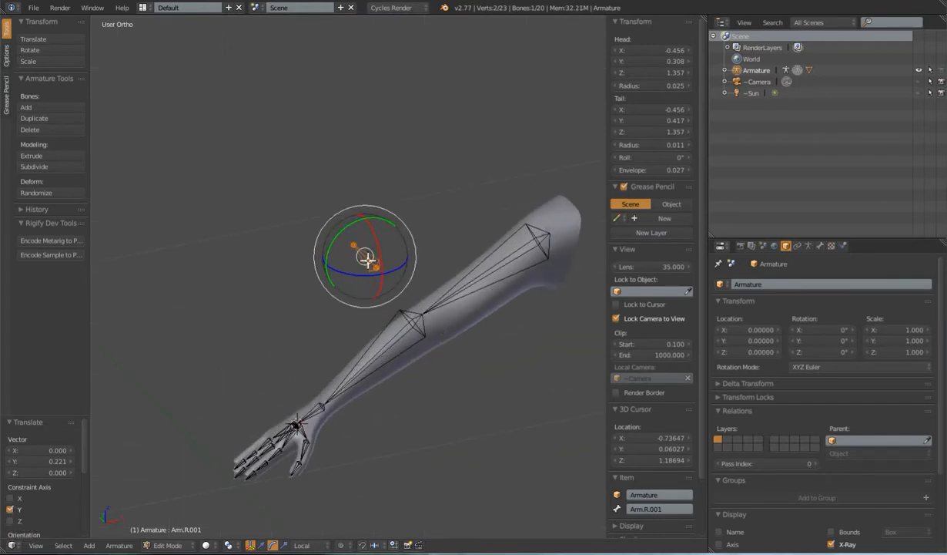
Rename the detached elbow bone as IK.Elbow
scroll(672, 379, down, 1)
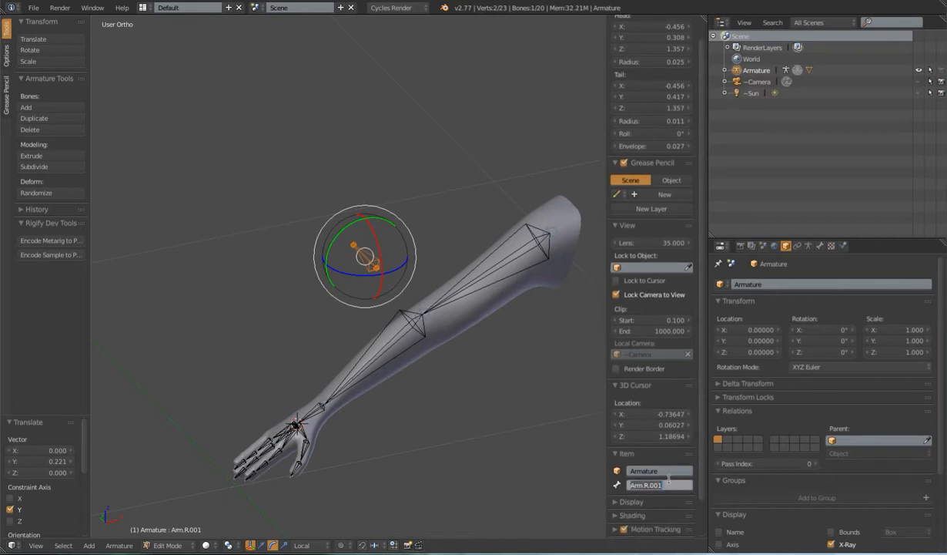
text(IK)
key(BackSpace)
text(K)
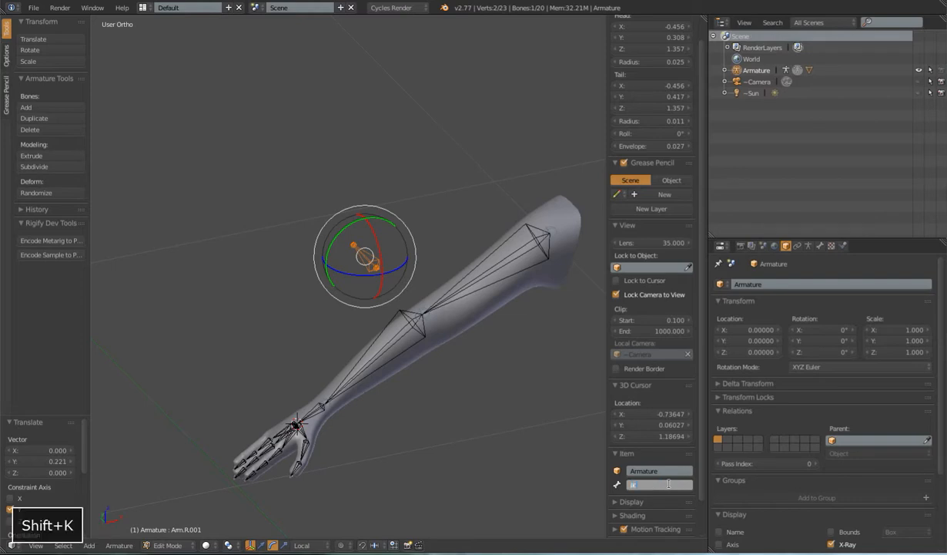
text(.Elbow)
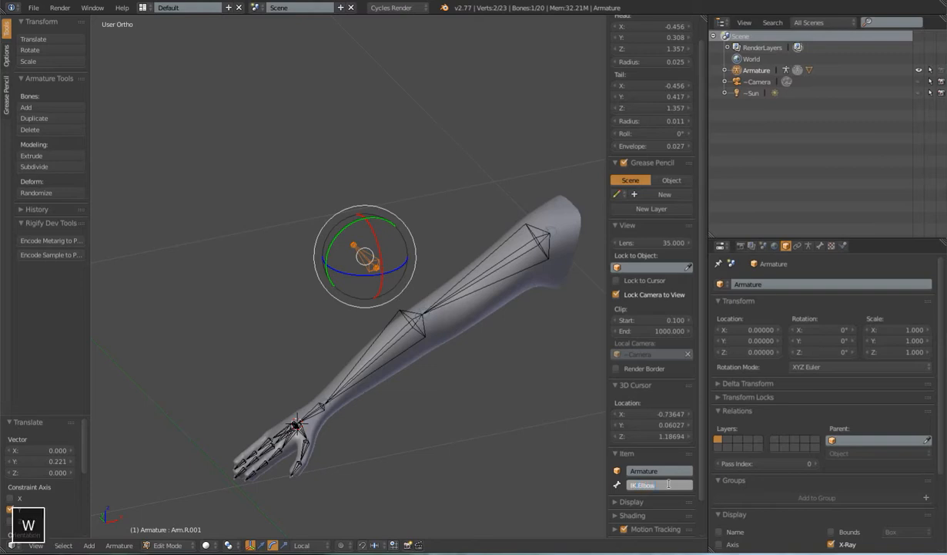
key(Return)
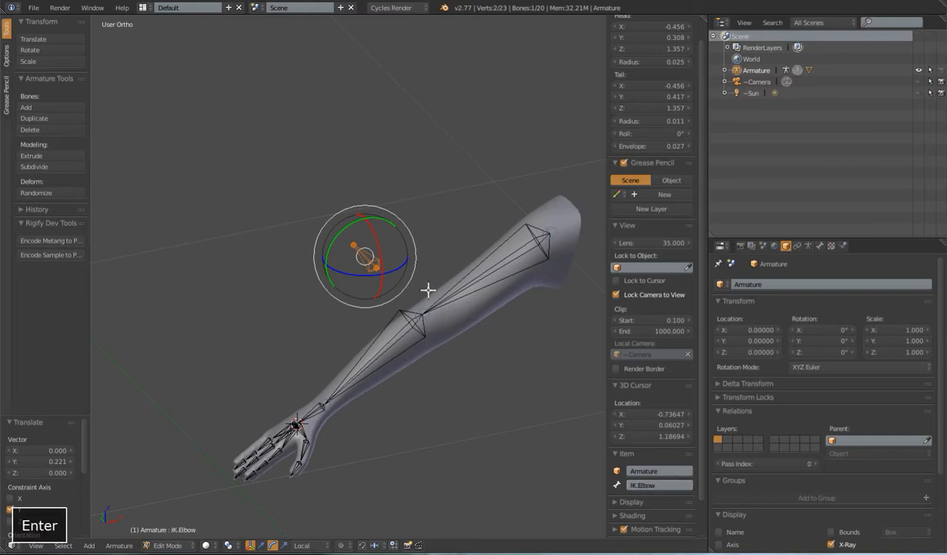
Set the pole target of ForeArm.R's IK constraint to the Armature object with IK.Elbow as its bone
key(Tab)
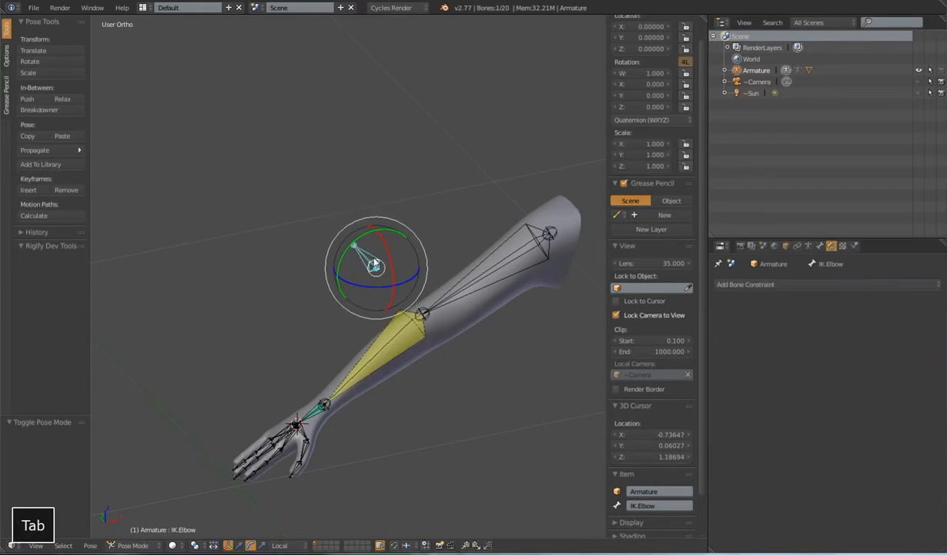
right_click(410, 349)
click(821, 357)
click(821, 386)
click(822, 373)
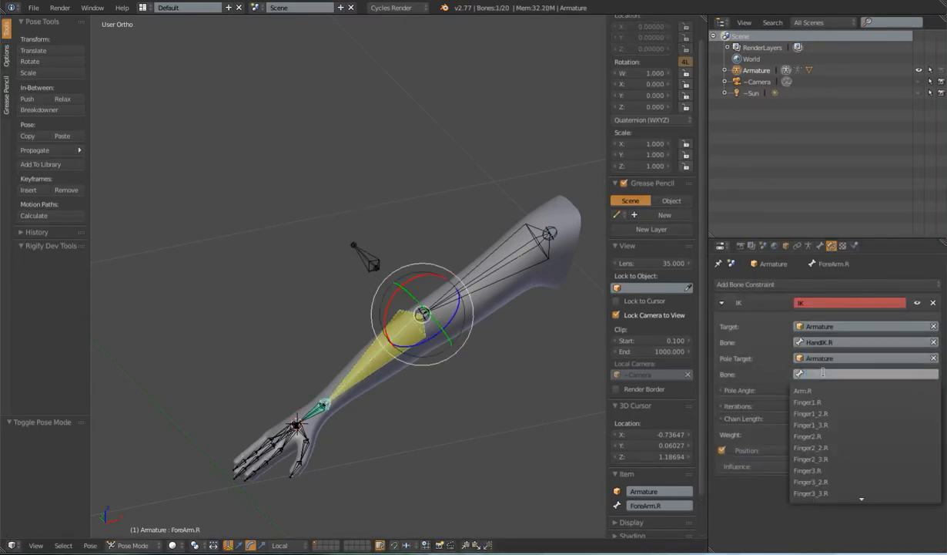
scroll(817, 471, down, 15)
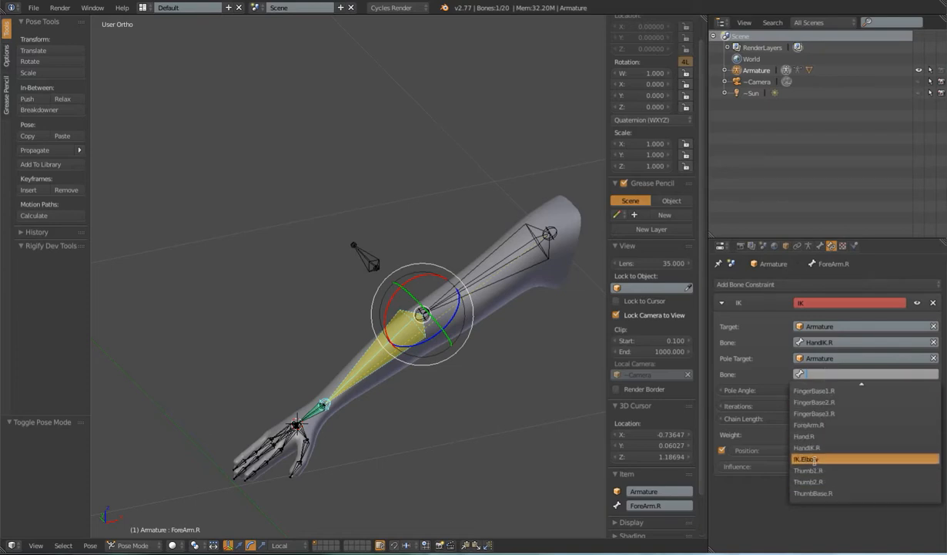
click(807, 458)
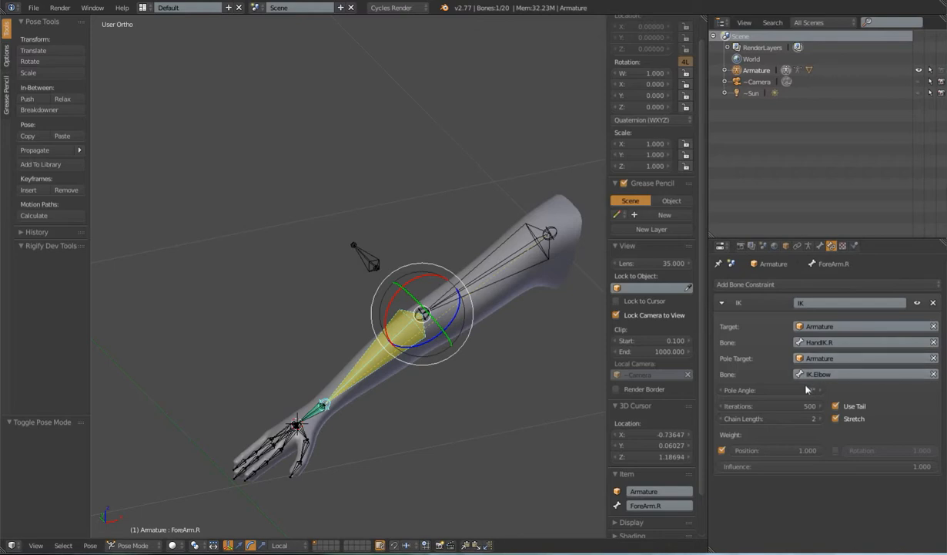
Compare the arm's rest and pose positions, first in perspective and then from the front, to check for bone shifting
key(Tab)
middle_drag(476, 343, 482, 347)
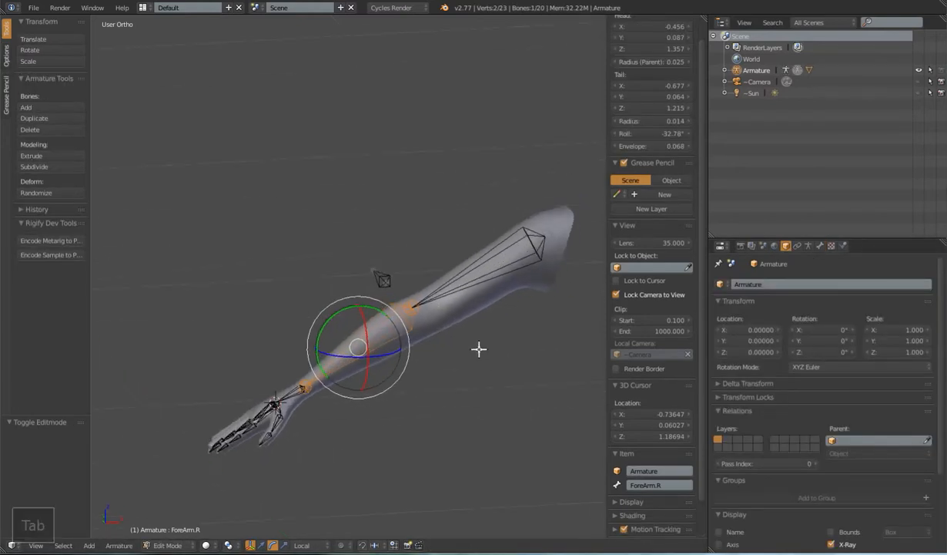
key(Tab)
key(Tab)
key(Tab)
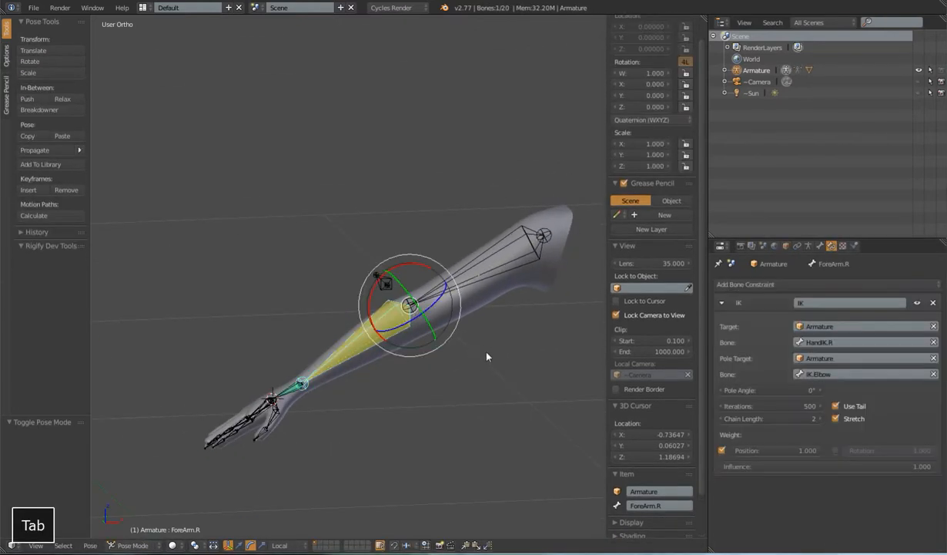
key(End)
key(Tab)
key(Tab)
key(Tab)
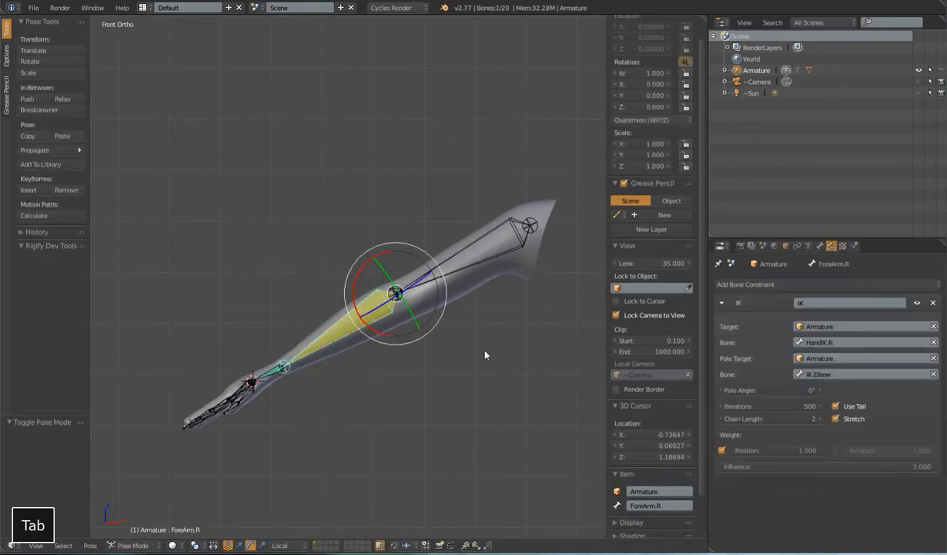
Set the pole angle of ForeArm.R's IK constraint to 0.5° and compare the rest and pose positions up close
scroll(465, 335, up, 2)
shift+middle_drag(490, 329, 449, 311)
scroll(449, 311, up, 2)
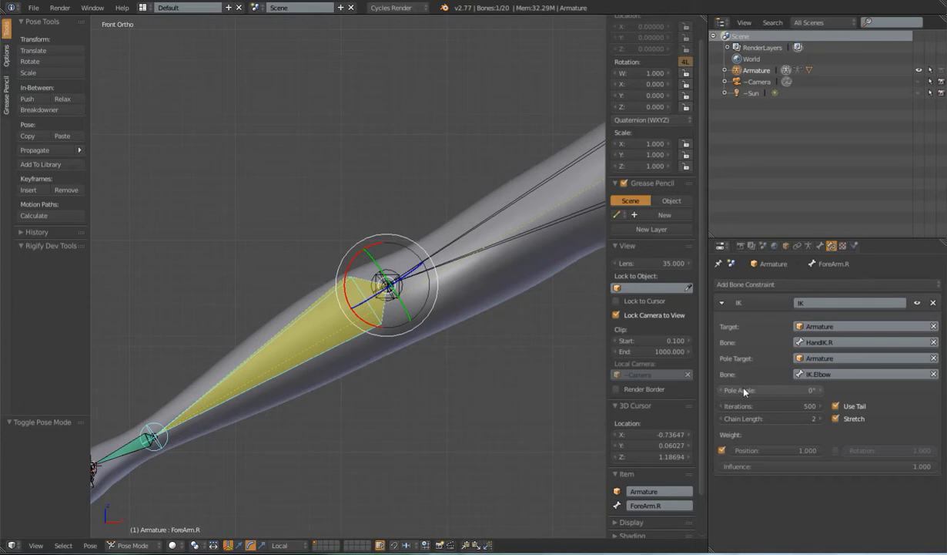
drag(739, 390, 754, 390)
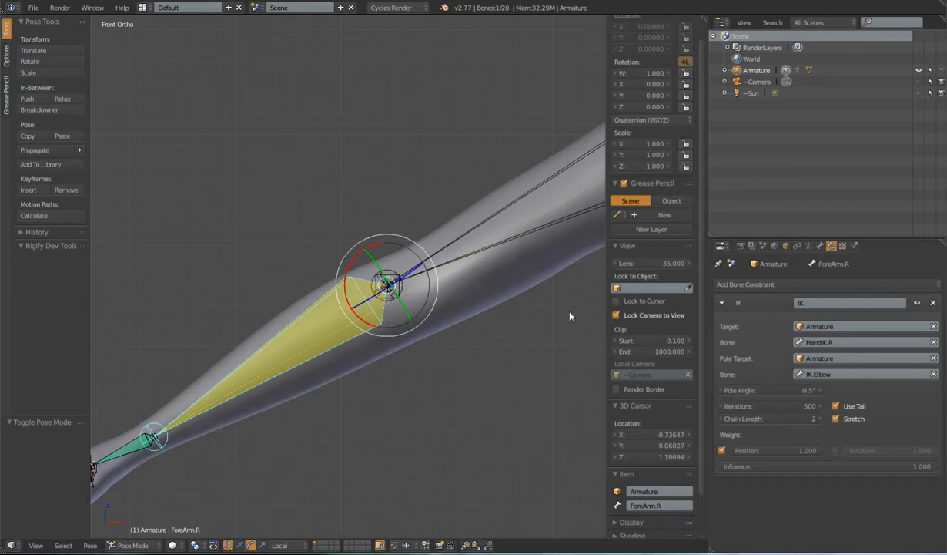
scroll(464, 318, down, 3)
scroll(467, 344, up, 3)
shift+middle_drag(472, 317, 419, 326)
key(Tab)
key(Tab)
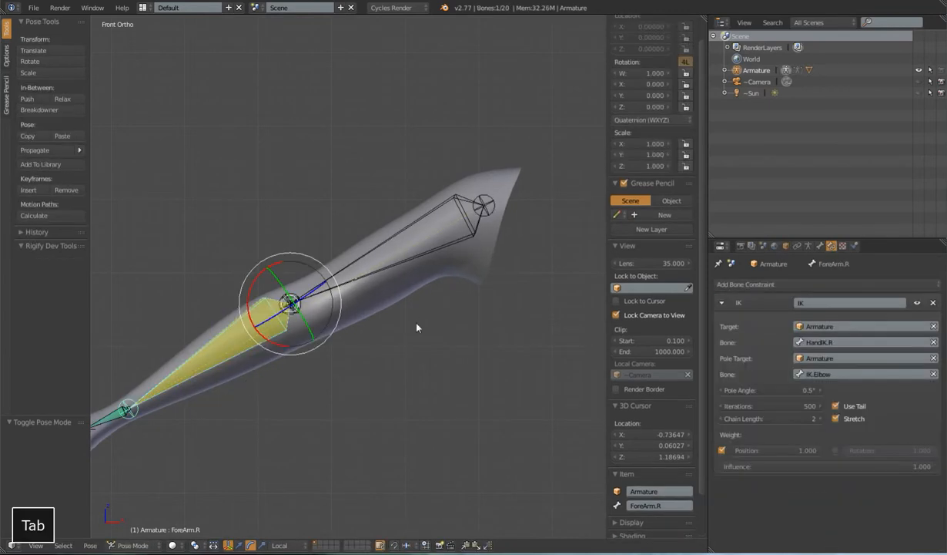
Set the IK constraint's pole angle to 3.1° and check the pose against the rest position from the front
key(Tab)
key(Tab)
drag(774, 392, 801, 392)
key(Tab)
key(Tab)
key(Tab)
key(Tab)
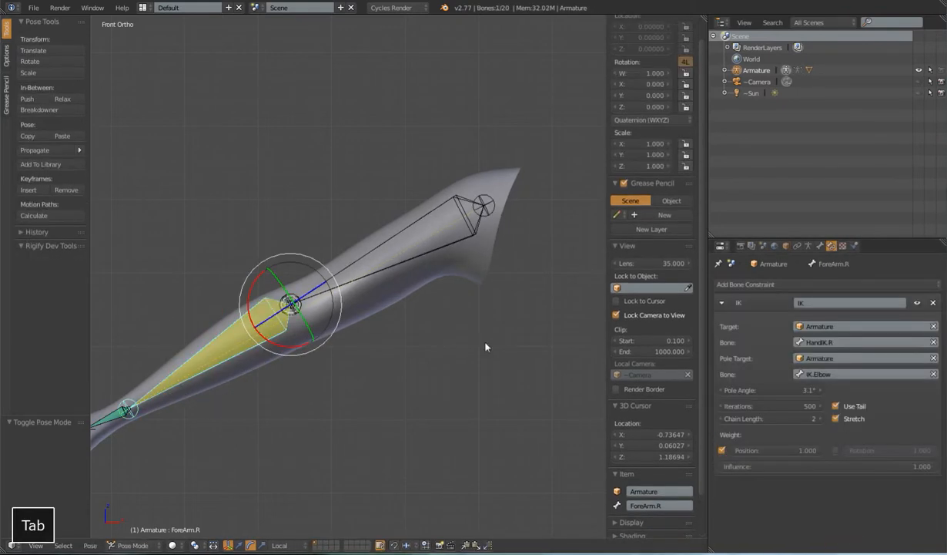
Compare the arm's rest and pose positions from above and from other angles to check the elbow alignment
key(KP_7)
key(Tab)
key(Tab)
key(Tab)
key(Tab)
middle_drag(467, 347, 448, 269)
key(Tab)
key(Tab)
key(Tab)
key(Tab)
scroll(370, 319, down, 5)
middle_drag(449, 269, 471, 338)
scroll(471, 337, up, 4)
Try moving the IK.Elbow bone in pose mode to test how the elbow follows its pole target
right_click(402, 282)
right_click(405, 287)
right_click(370, 197)
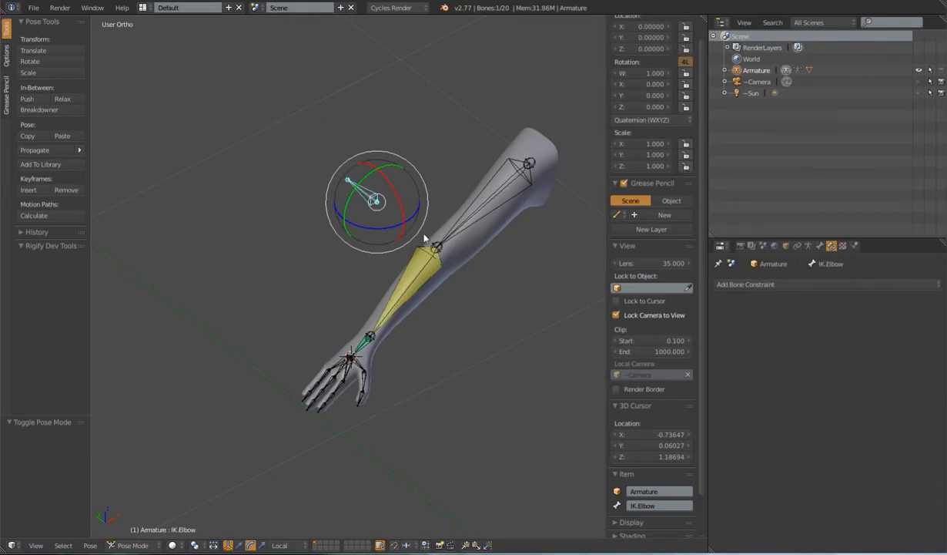
middle_drag(395, 234, 370, 246)
key(g)
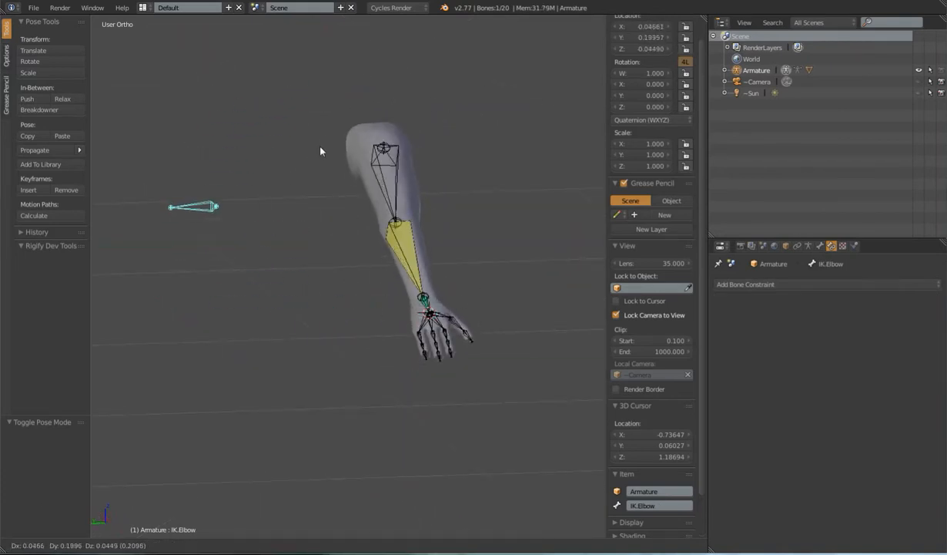
key(Escape)
middle_drag(457, 245, 469, 281)
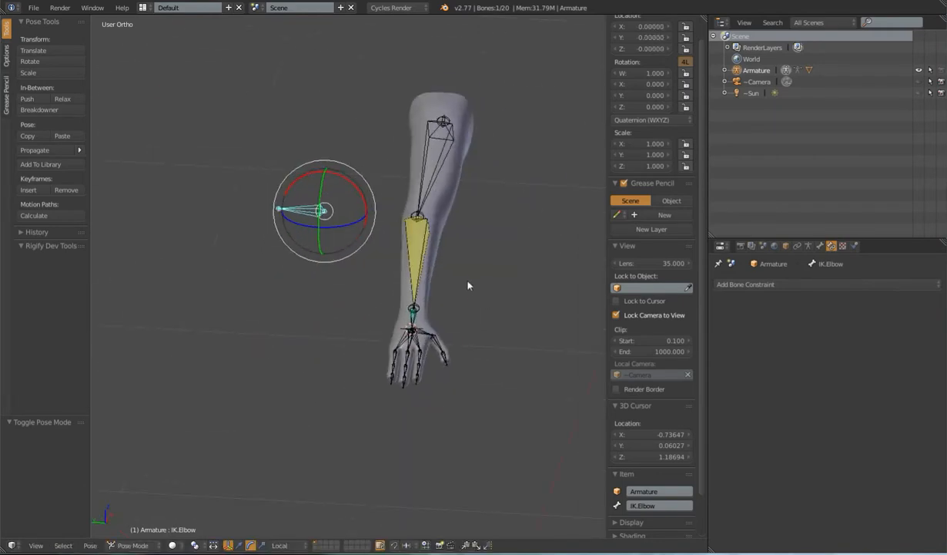
Move the IK.Elbow bone about 0.059 farther from the elbow along the Y axis in its rest position
key(Tab)
key(End)
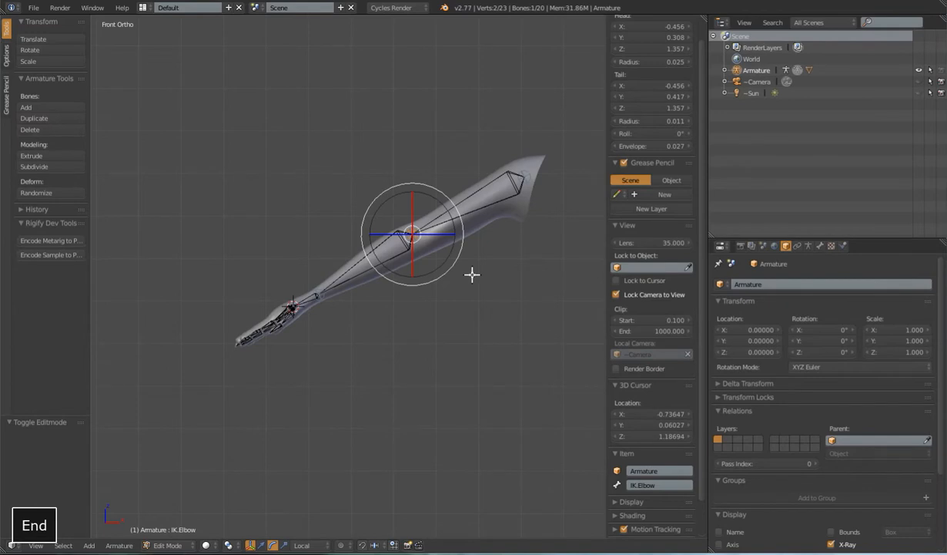
key(Page_Down)
key(g)
key(y)
click(472, 261)
key(Tab)
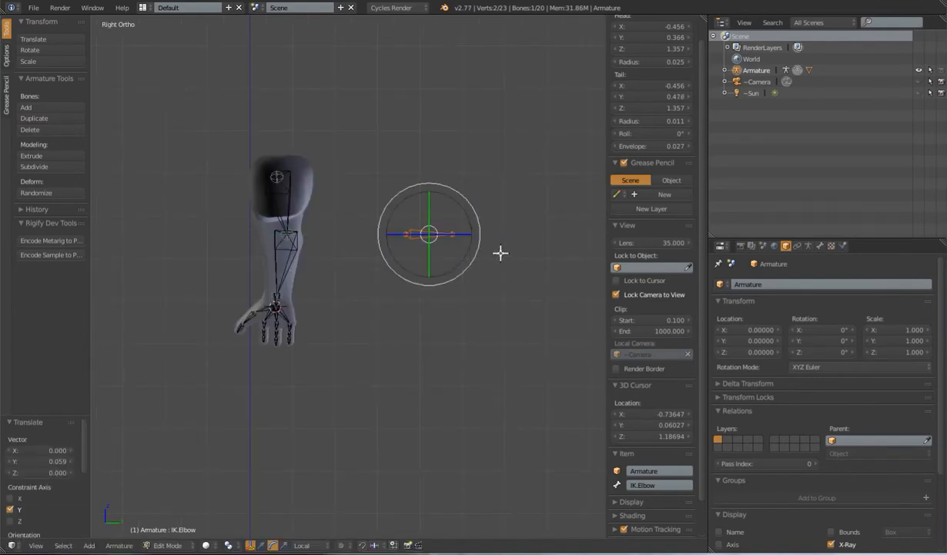
Compare the arm's rest and pose positions again with the IK.Elbow bone at its new distance
middle_drag(312, 291, 455, 364)
key(KP_1)
key(Tab)
key(Tab)
scroll(447, 347, up, 6)
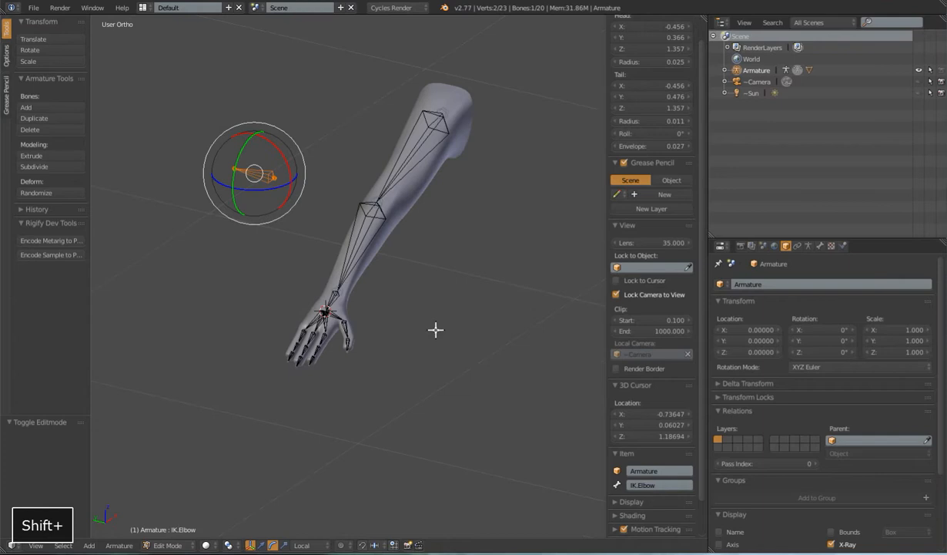
scroll(409, 329, down, 5)
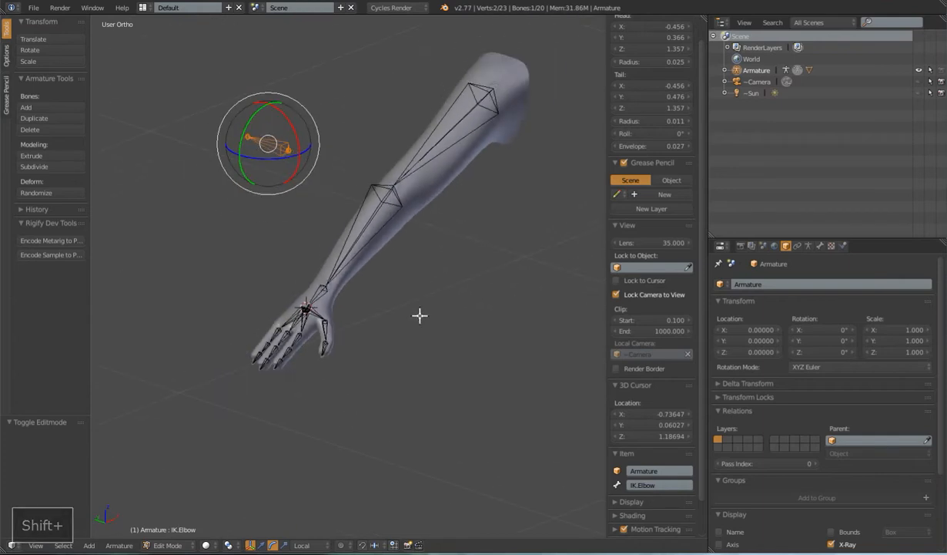
key(Tab)
mouse_move(421, 320)
middle_down()
mouse_move(360, 317)
mouse_move(390, 321)
mouse_move(389, 331)
mouse_move(412, 323)
middle_up()
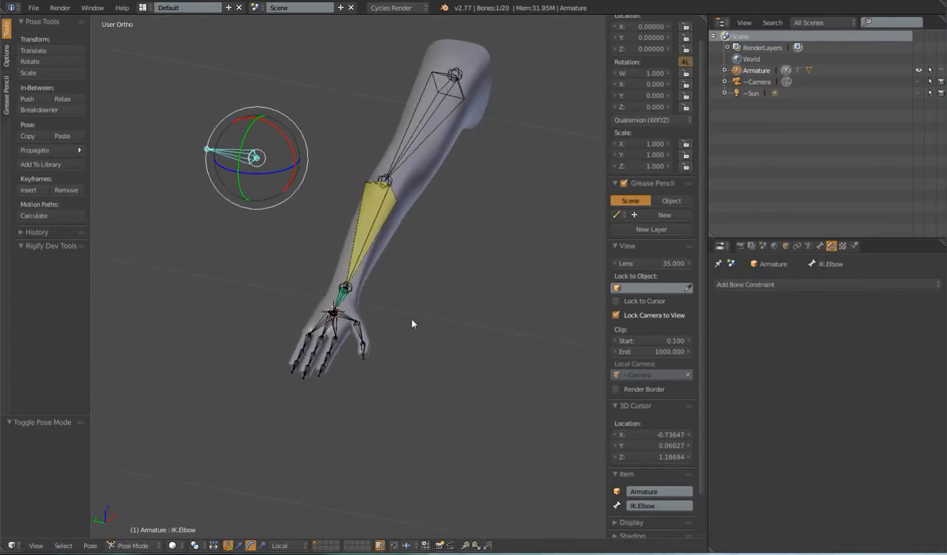
Set the armature's bone display to B-Bone
click(810, 245)
click(823, 418)
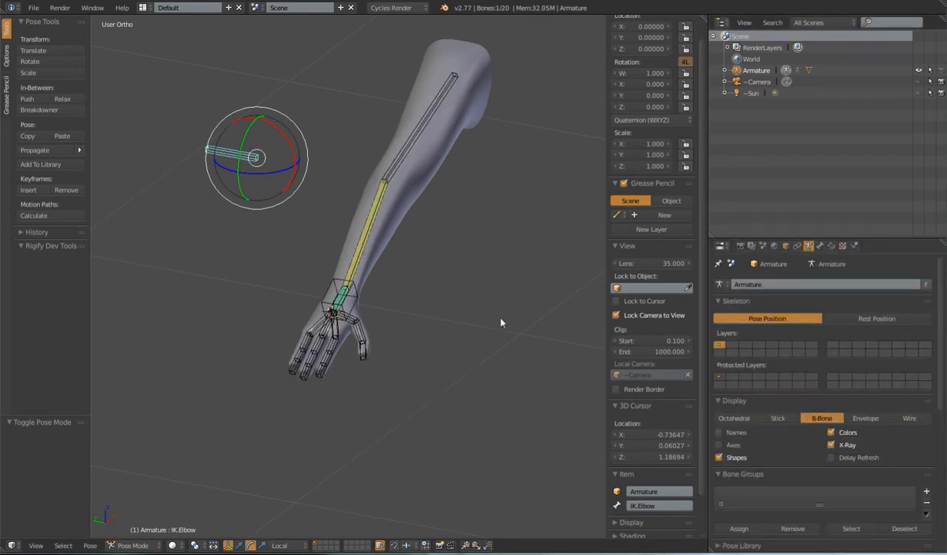
mouse_move(405, 332)
middle_down()
mouse_move(421, 330)
mouse_move(418, 302)
mouse_move(408, 318)
middle_up()
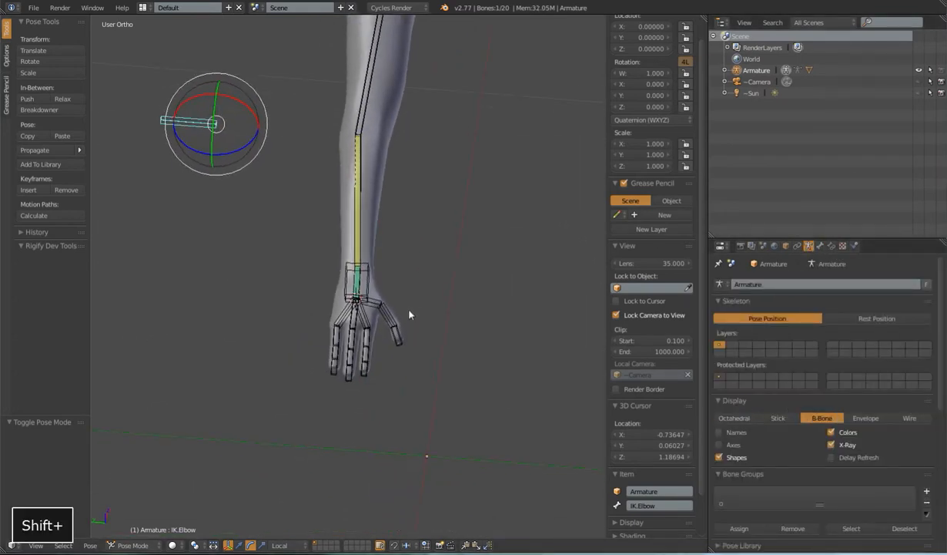
Test the arm's IK by moving the HandIK.R bone slightly and rotating it about -28.4°
right_click(355, 269)
middle_drag(355, 270, 436, 347)
key(g)
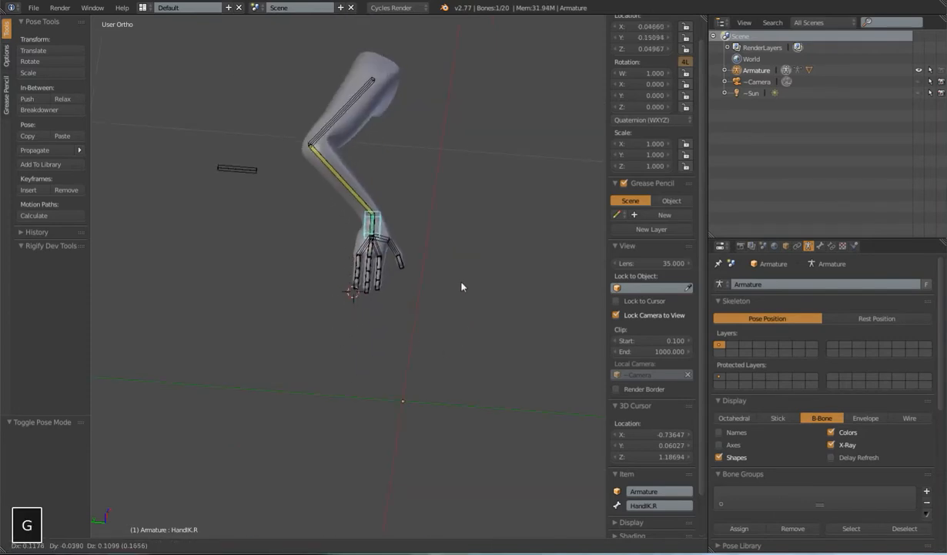
click(447, 354)
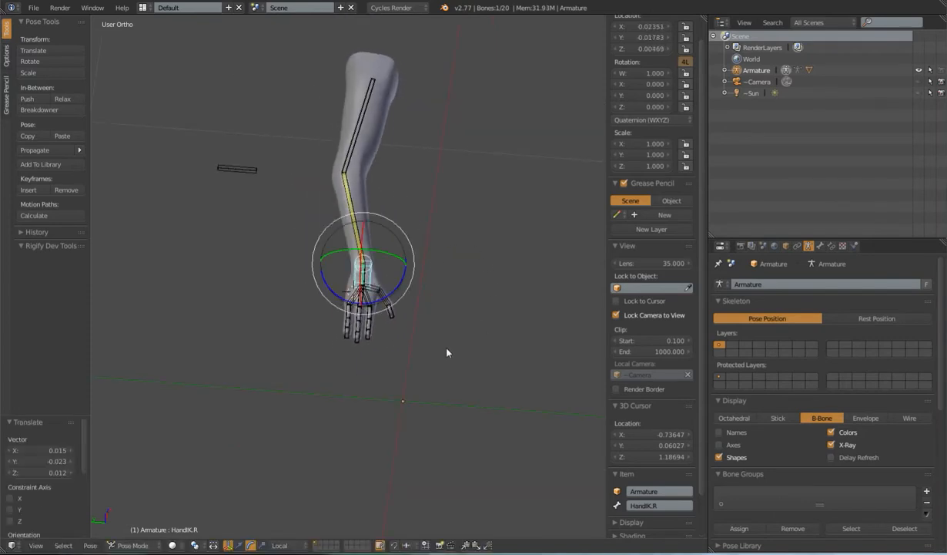
key(r)
click(455, 345)
key(g)
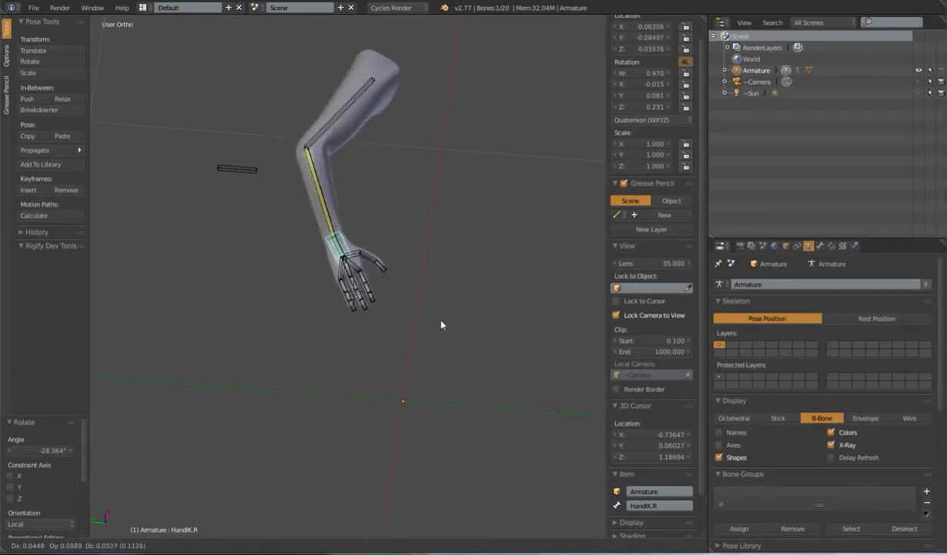
right_click(423, 307)
Switch the bone display to Octahedral to inspect the rest-position bones, then restore B-Bone
key(Tab)
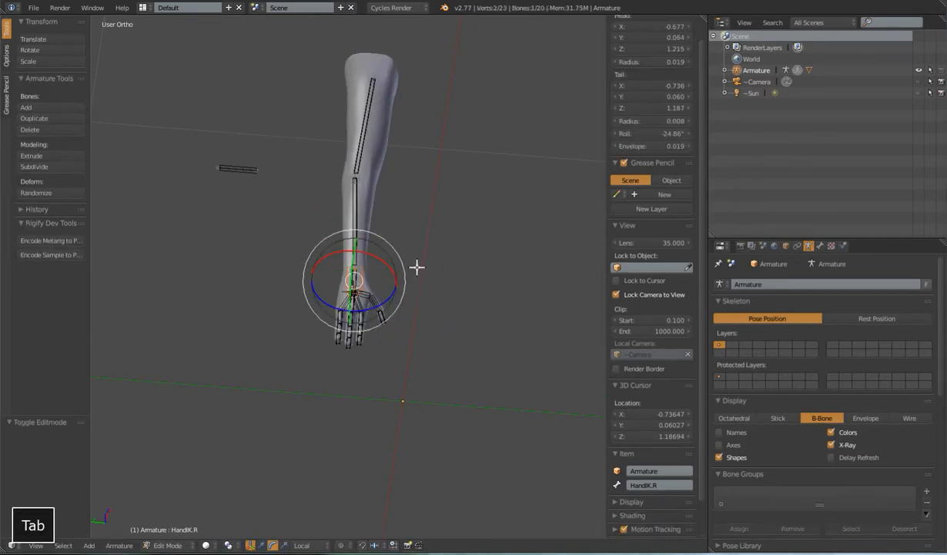
click(734, 418)
right_click(261, 170)
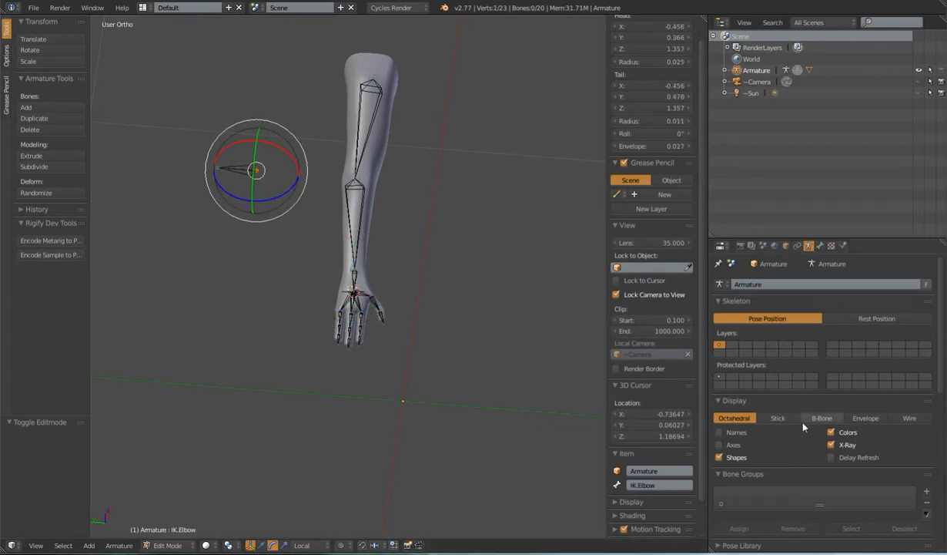
click(822, 417)
middle_drag(382, 262, 375, 248)
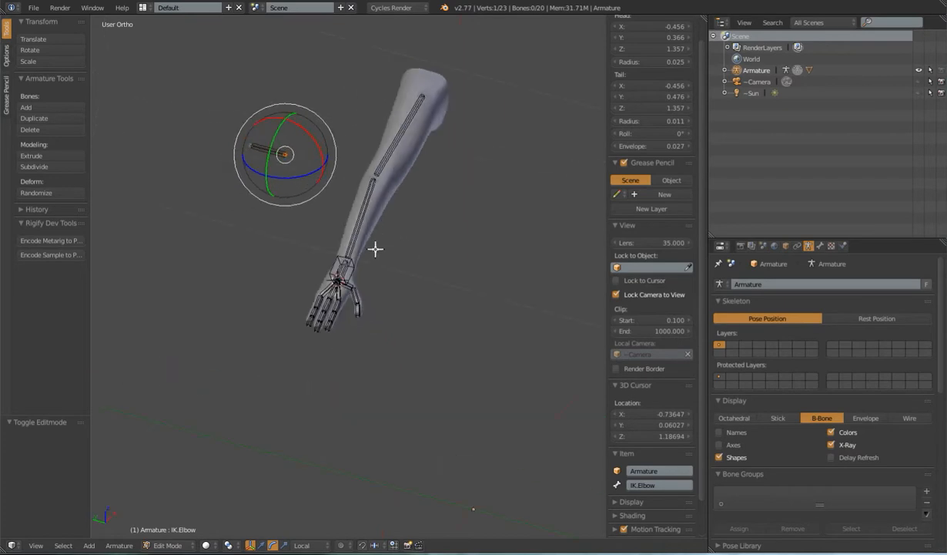
Clear the location, rotation and scale of all bones in pose mode
right_click(351, 271)
key(Tab)
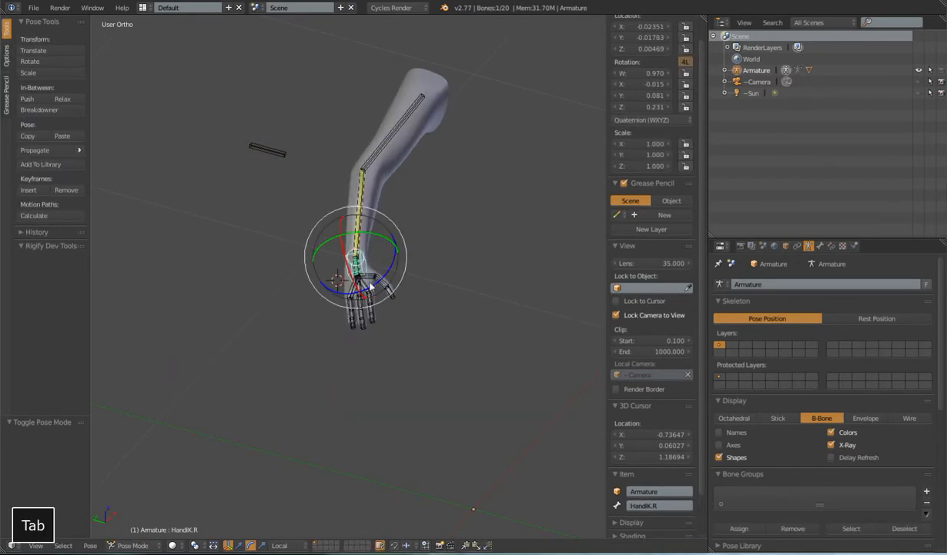
key(a)
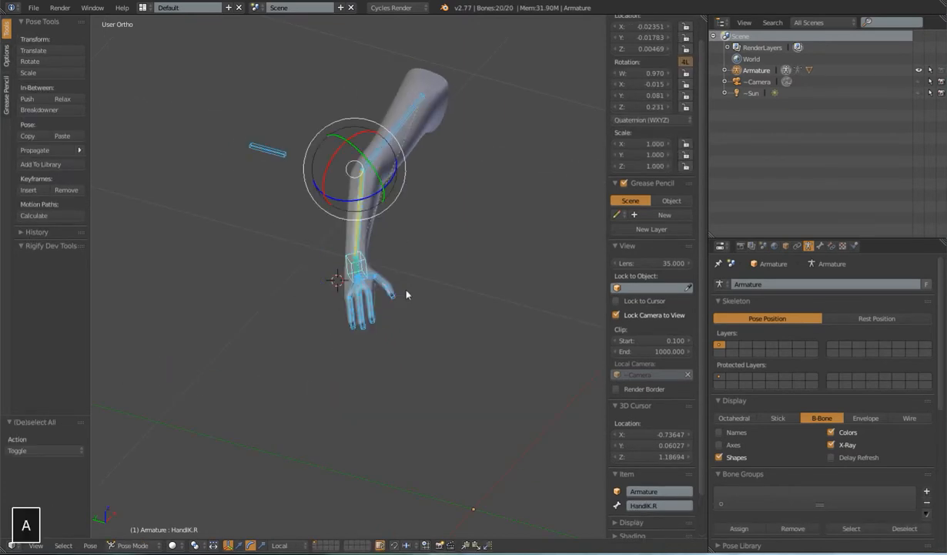
key(alt+g)
key(alt+s)
scroll(406, 276, up, 4)
middle_drag(353, 285, 341, 253)
key(r)
key(y)
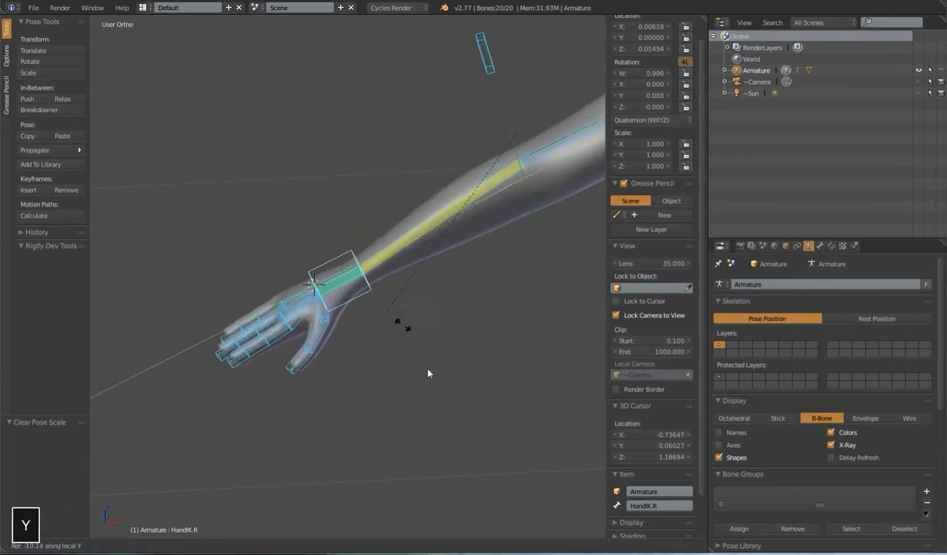
key(Escape)
Test twisting the hand by rotating only the HandIK.R bone around its local Y axis
right_click(351, 293)
right_click(332, 291)
middle_drag(333, 292, 335, 295)
key(r)
key(y)
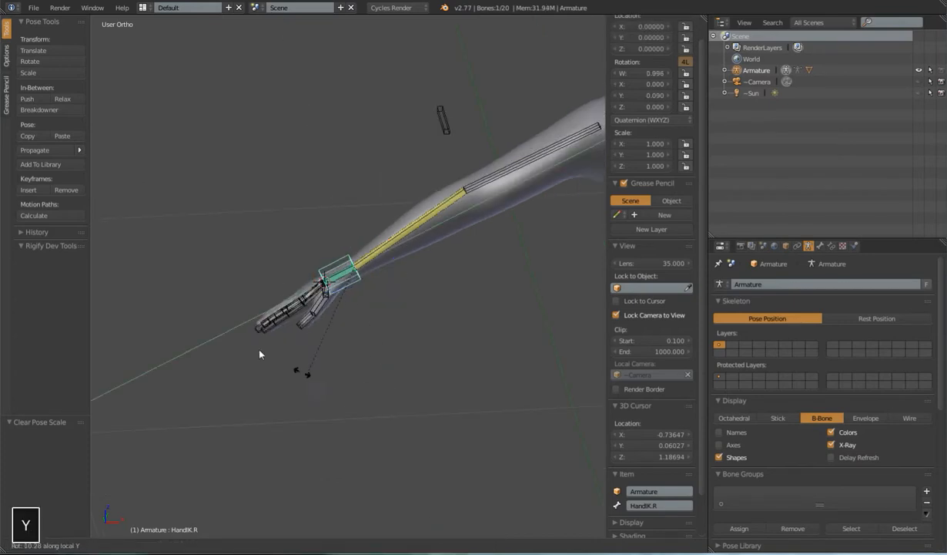
right_click(131, 381)
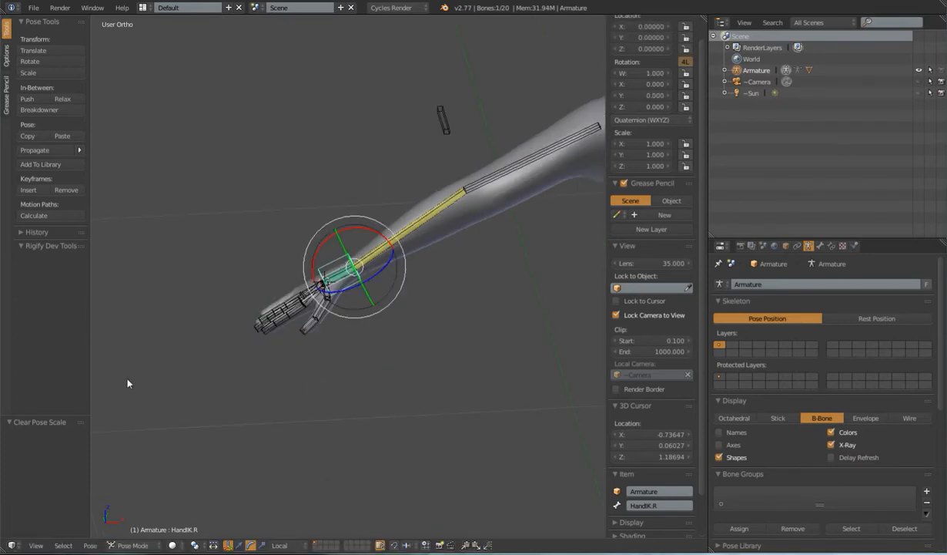
Test a free trackball rotation of the HandIK.R bone to check the wrist deformation
middle_drag(268, 343, 421, 337)
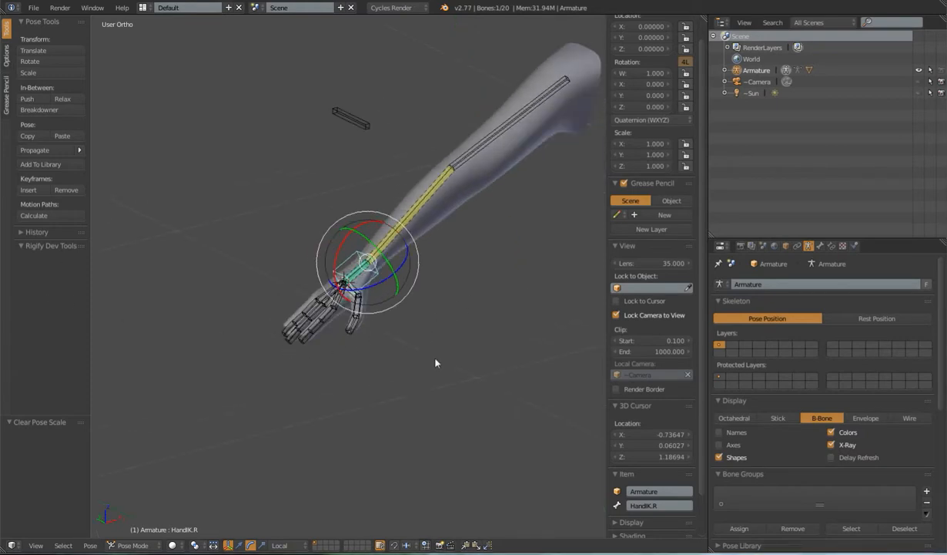
key(r)
key(r)
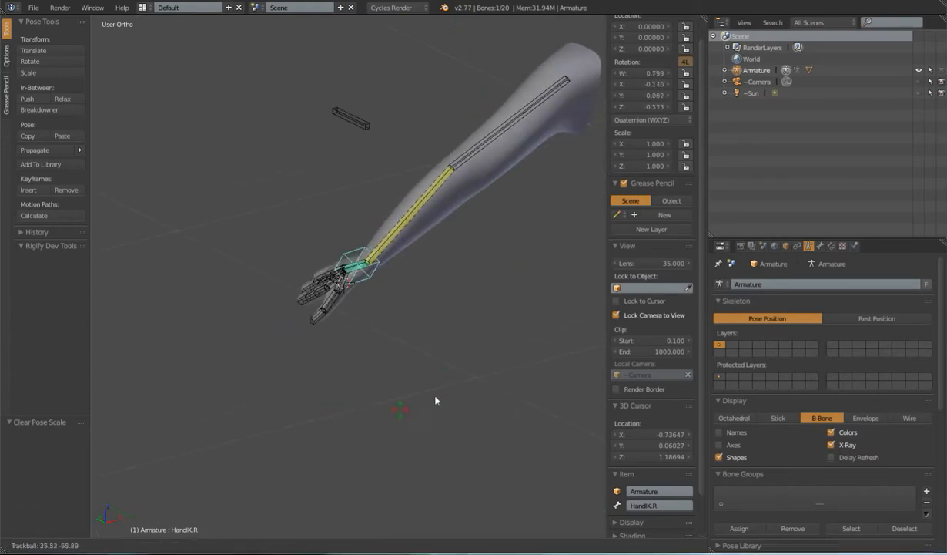
key(Escape)
Test twisting the HandIK.R bone around its local Y axis once more and inspect the wrist up close
key(r)
key(y)
key(y)
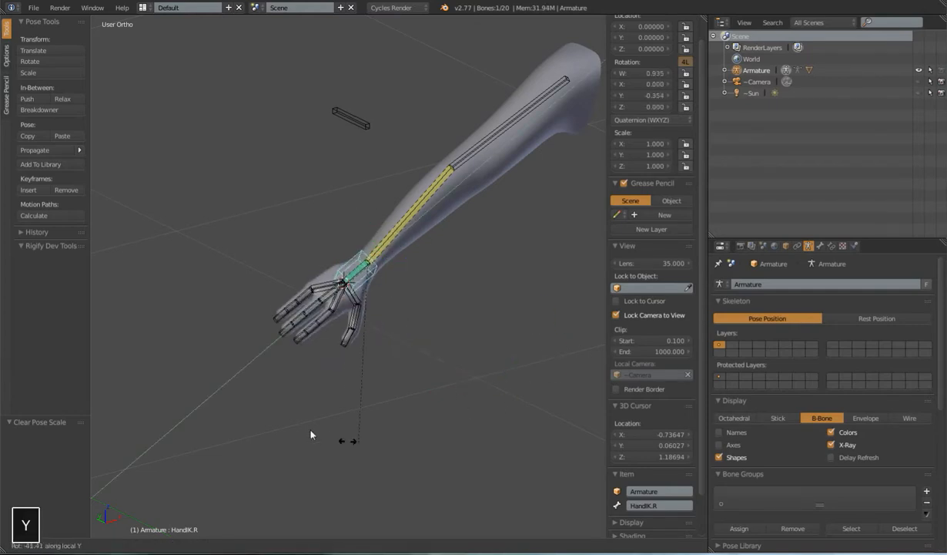
key(Escape)
middle_drag(462, 333, 426, 322)
scroll(438, 324, up, 4)
middle_drag(390, 367, 442, 339)
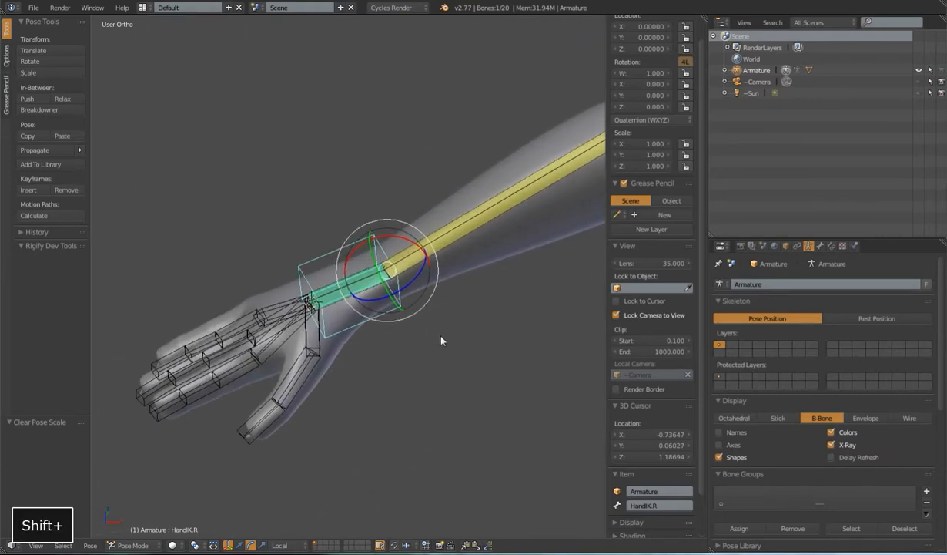
Select the Hand.R bone and examine its placement at the wrist in the armature's edit mode
right_click(349, 347)
scroll(349, 348, down, 6)
scroll(351, 353, up, 8)
right_click(366, 283)
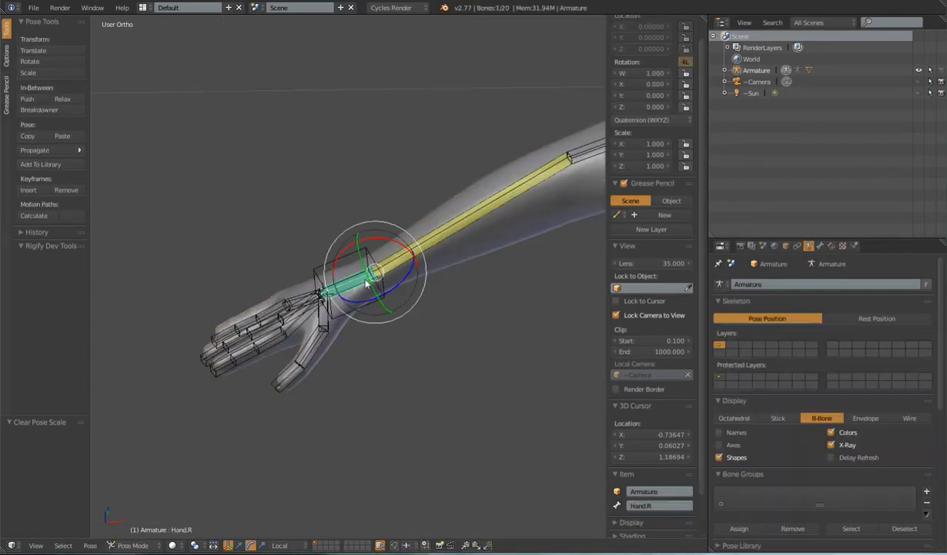
middle_drag(377, 282, 395, 309)
key(Tab)
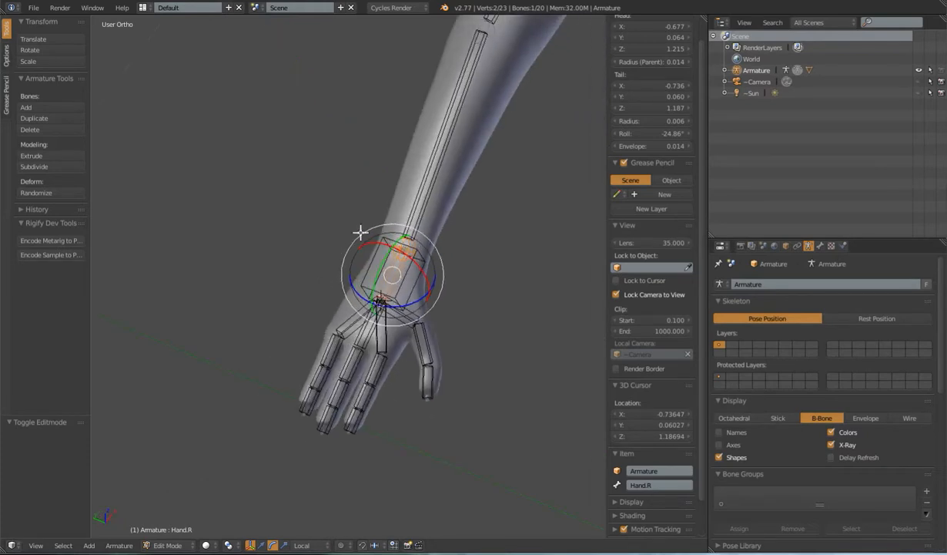
middle_drag(470, 298, 397, 228)
scroll(420, 273, down, 3)
key(Tab)
In the Arm mesh, slide the wrist edge loop slightly towards the forearm by a factor of 0.069, to the base of the hand bone
right_click(416, 231)
key(Tab)
scroll(402, 287, up, 4)
scroll(412, 290, down, 3)
scroll(412, 290, up, 3)
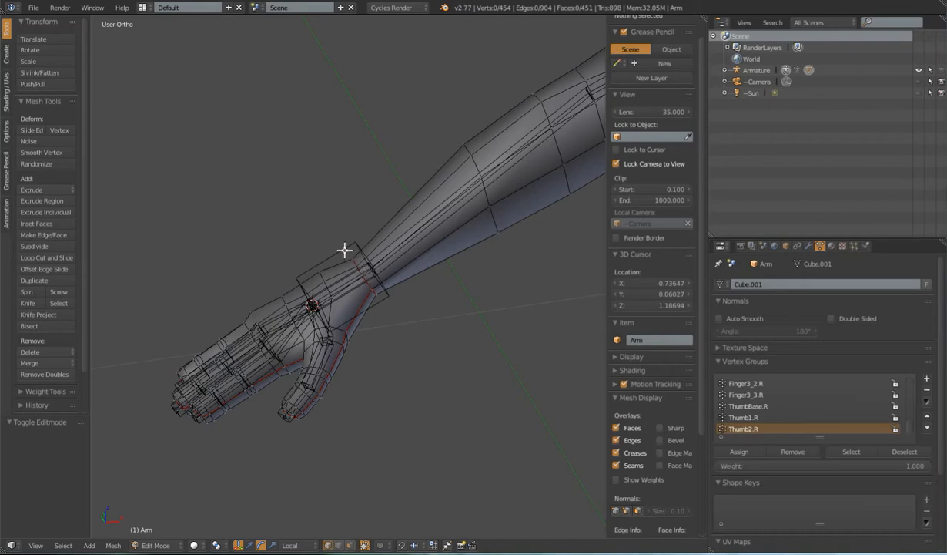
alt+right_click(364, 275)
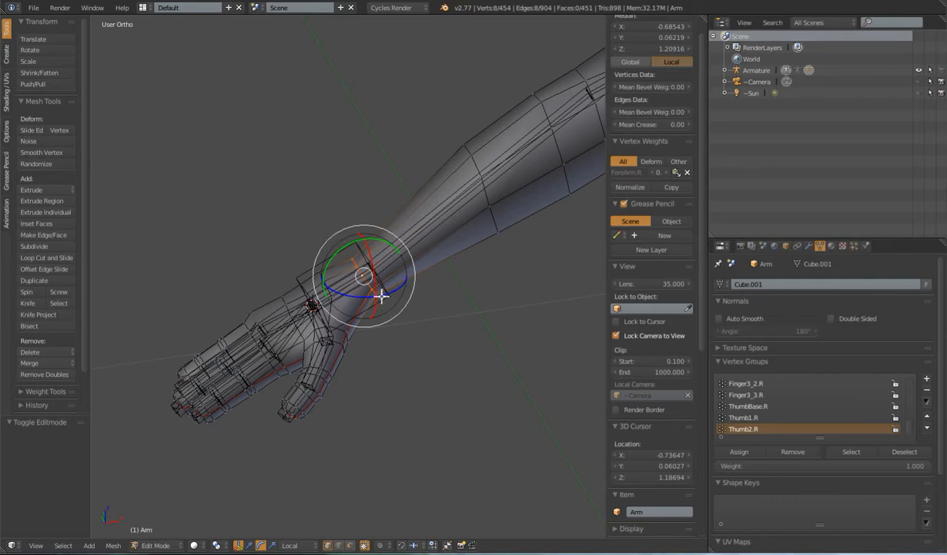
key(g)
key(g)
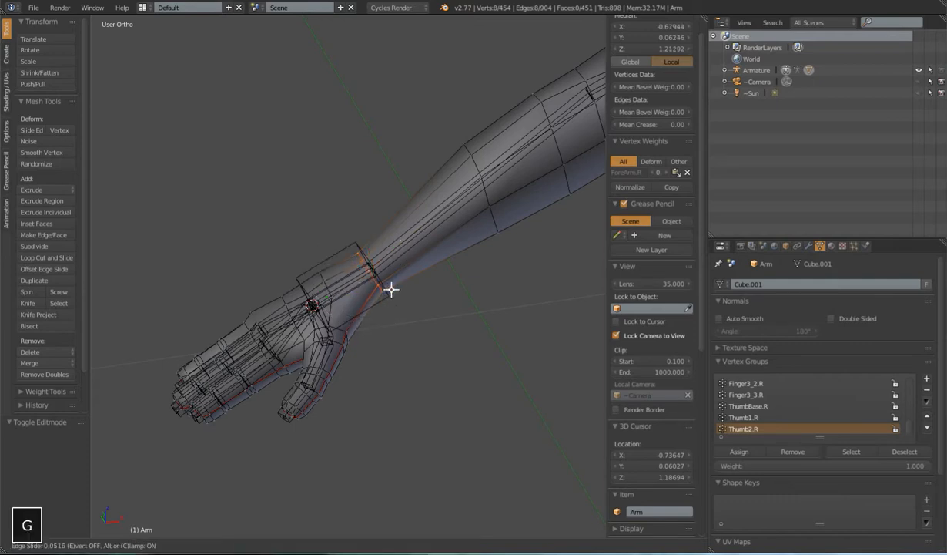
click(392, 288)
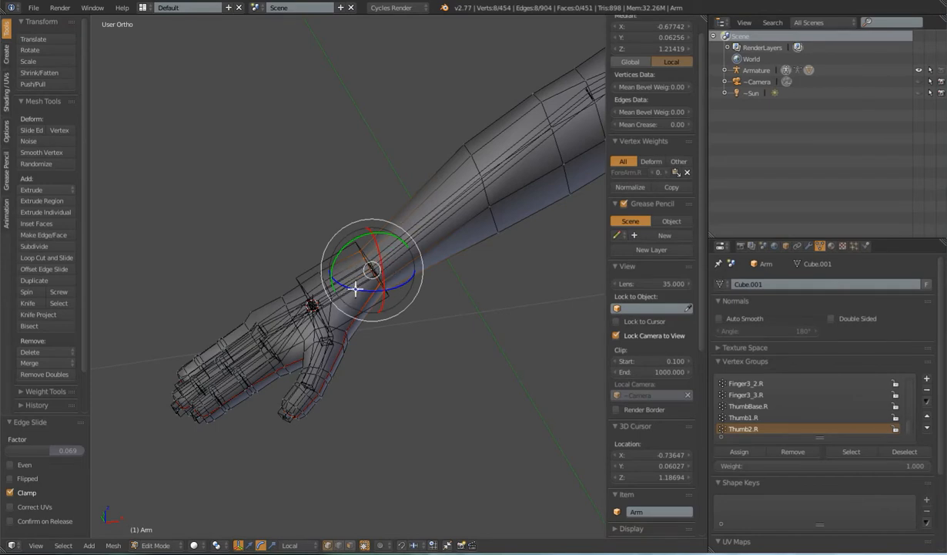
Add one edge loop on the hand side of the wrist and another on the forearm side, slid close to the wrist
key(ctrl+r)
click(349, 286)
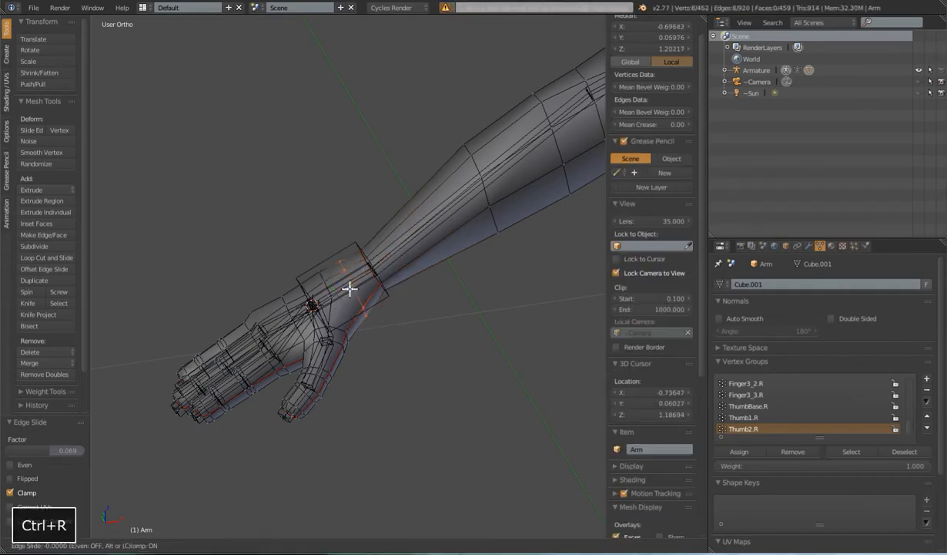
click(352, 294)
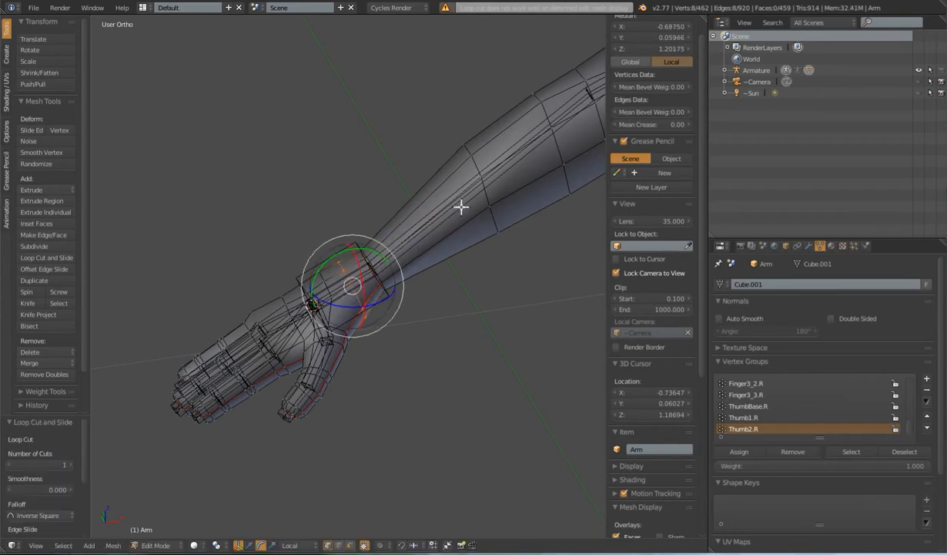
alt+right_click(486, 190)
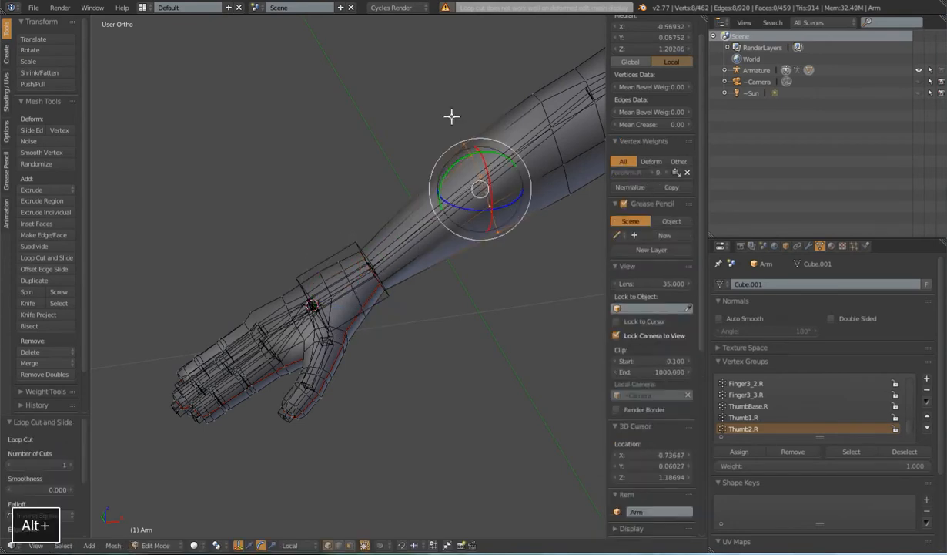
key(ctrl+r)
click(409, 252)
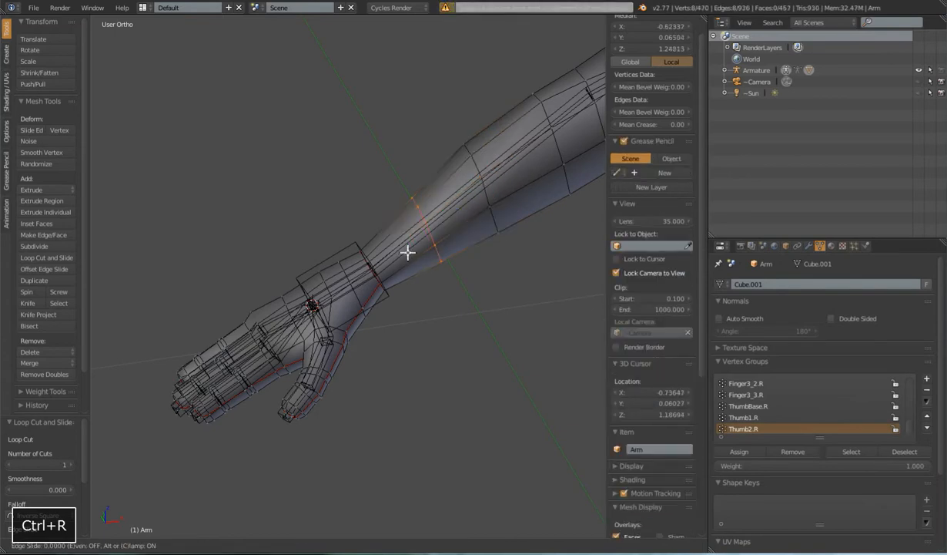
click(369, 279)
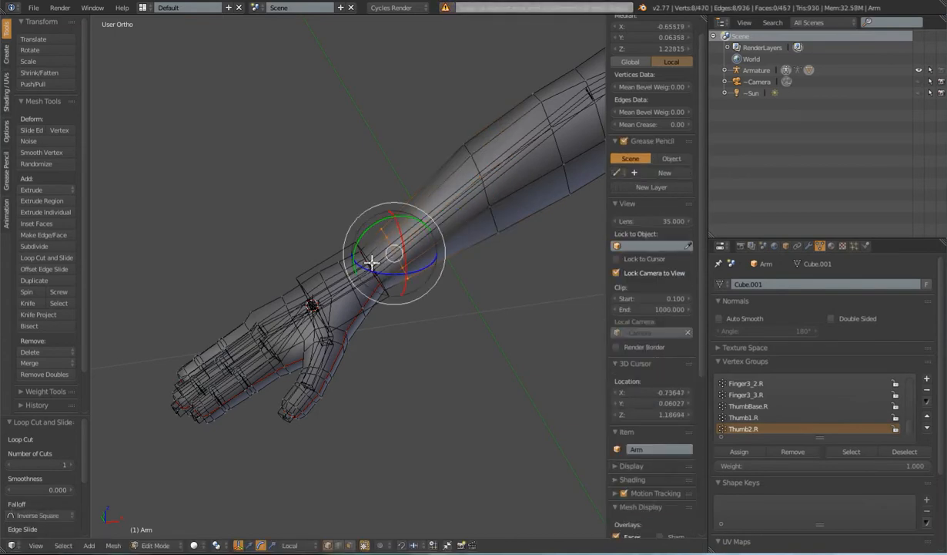
Return to the armature's HandIK.R bone in pose mode and test the wrist deformation with free, local Y and trackball rotations
scroll(392, 301, down, 3)
middle_drag(389, 303, 429, 328)
key(Tab)
right_click(382, 288)
key(ctrl+Tab)
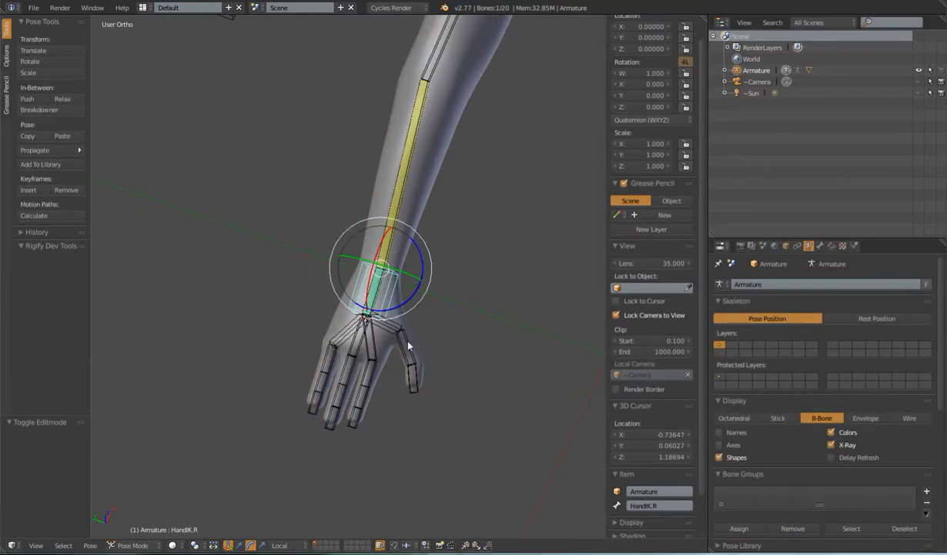
key(r)
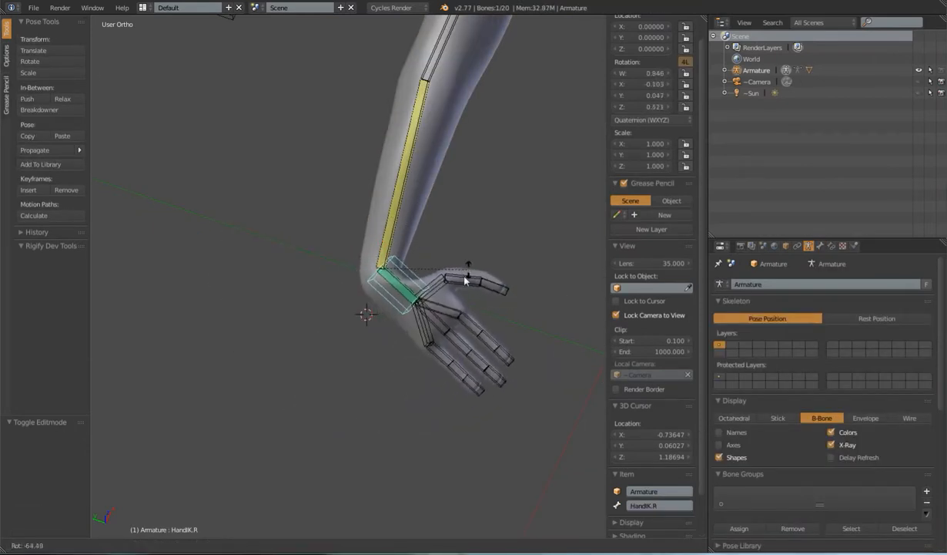
key(r)
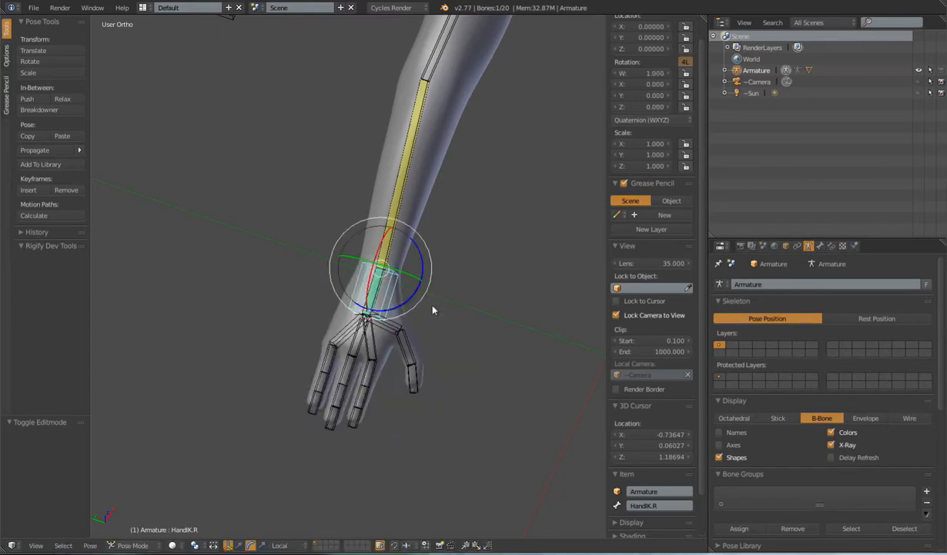
key(r)
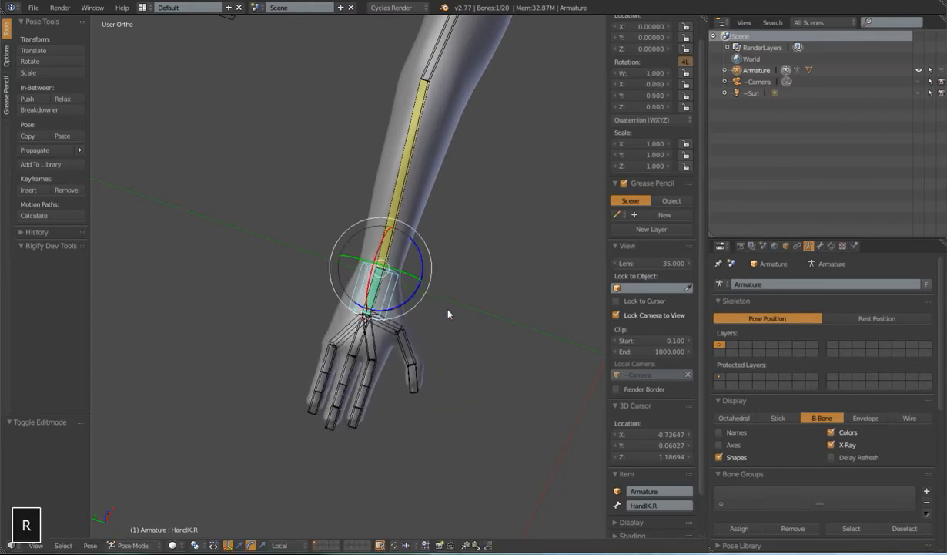
key(y)
key(y)
key(r)
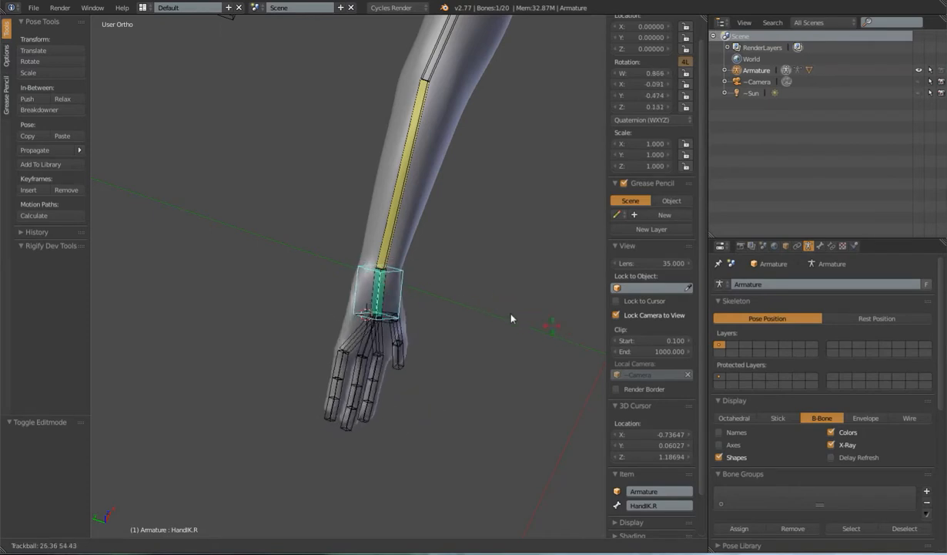
key(Escape)
Set the ForeArm.R bone's curved bone segments to 10 in its deform settings
middle_drag(485, 301, 439, 280)
right_click(377, 252)
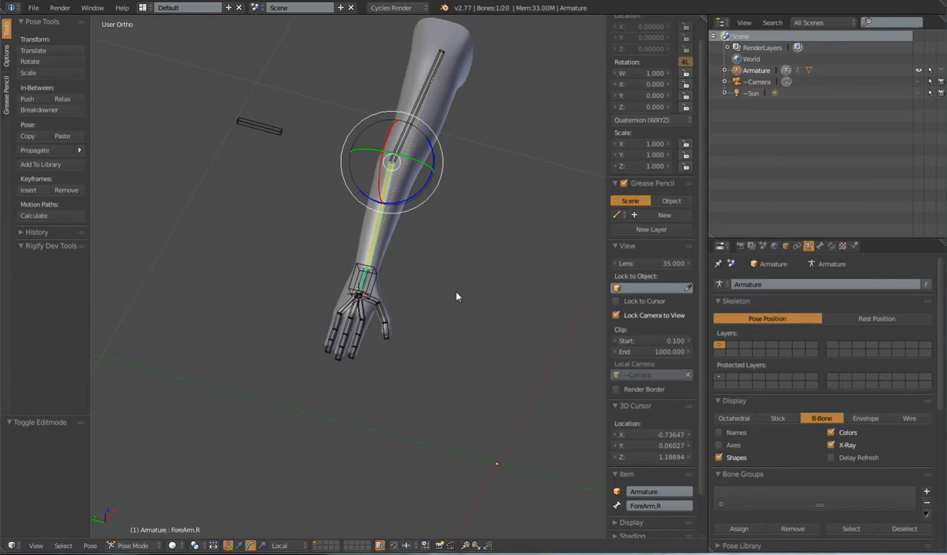
click(819, 245)
scroll(767, 514, down, 5)
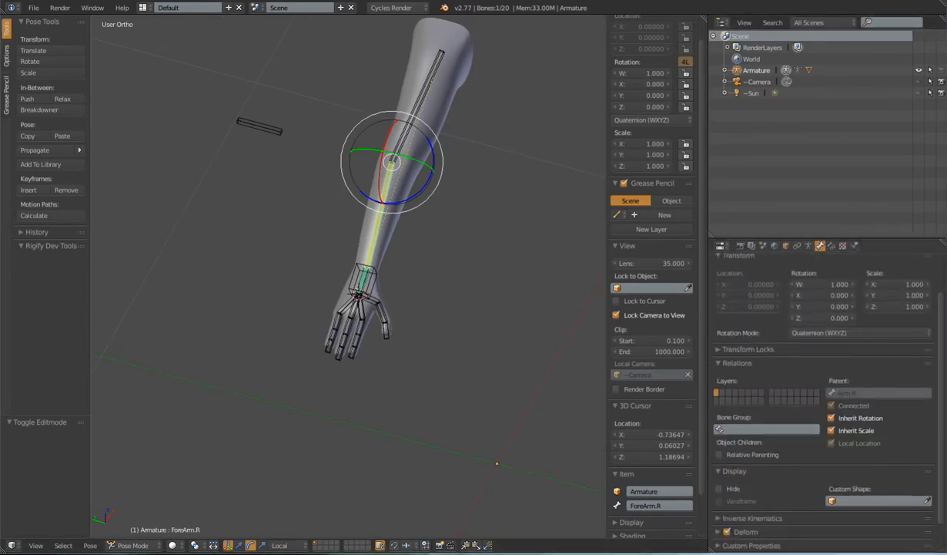
click(721, 501)
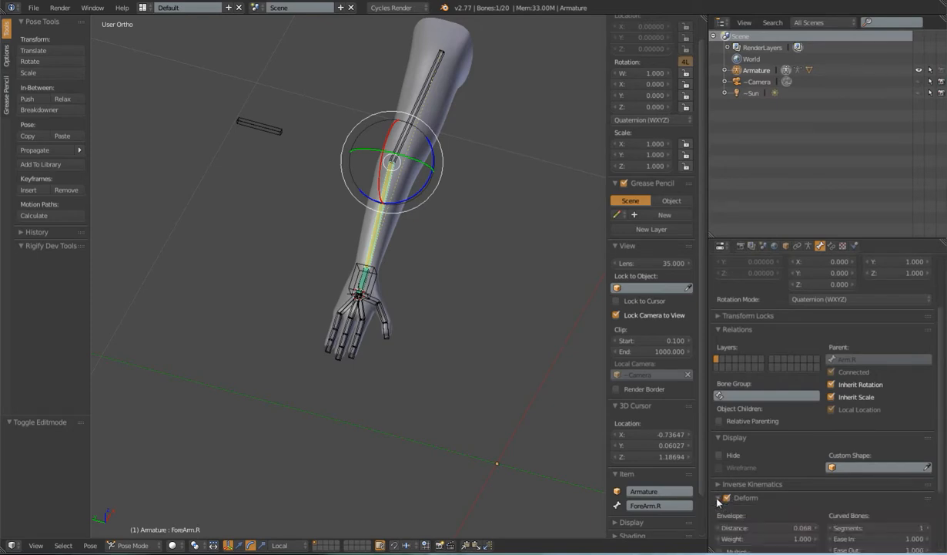
scroll(942, 385, down, 5)
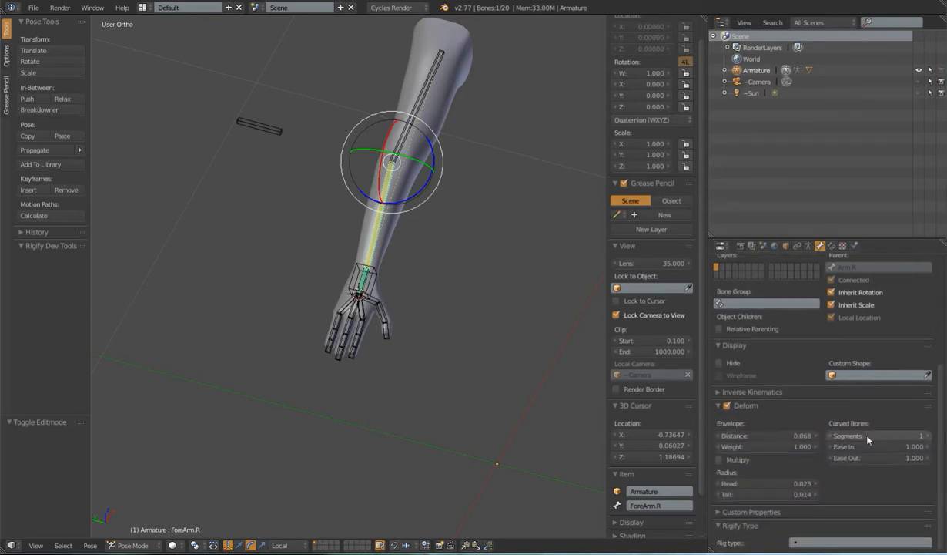
click(927, 436)
click(927, 436)
click(926, 436)
click(927, 436)
click(928, 438)
click(928, 438)
click(928, 437)
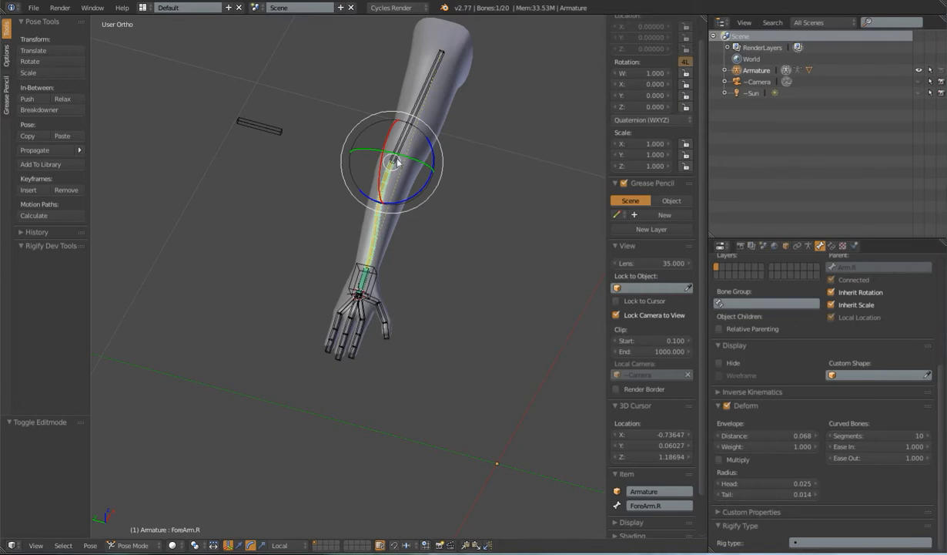
Test moving the HandIK.R bone to check how the segmented forearm bone bends
right_click(375, 296)
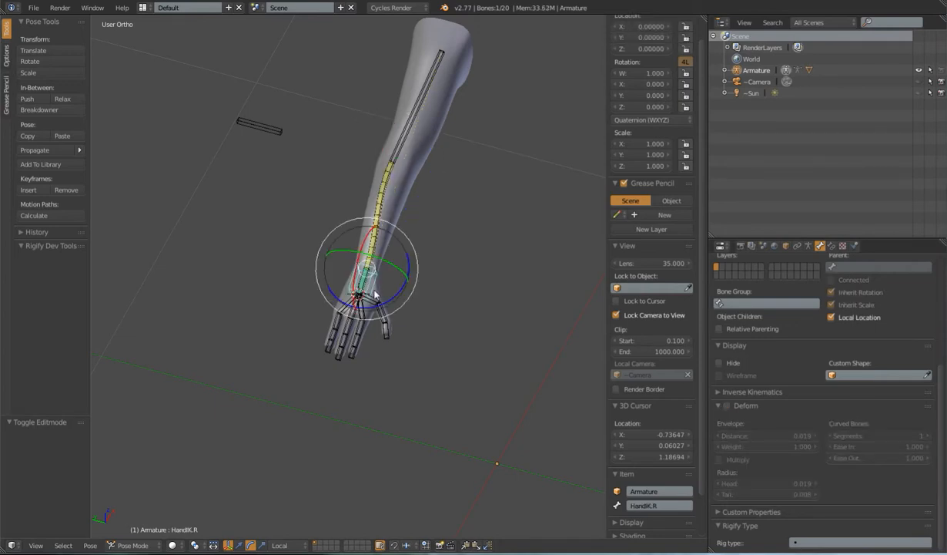
key(g)
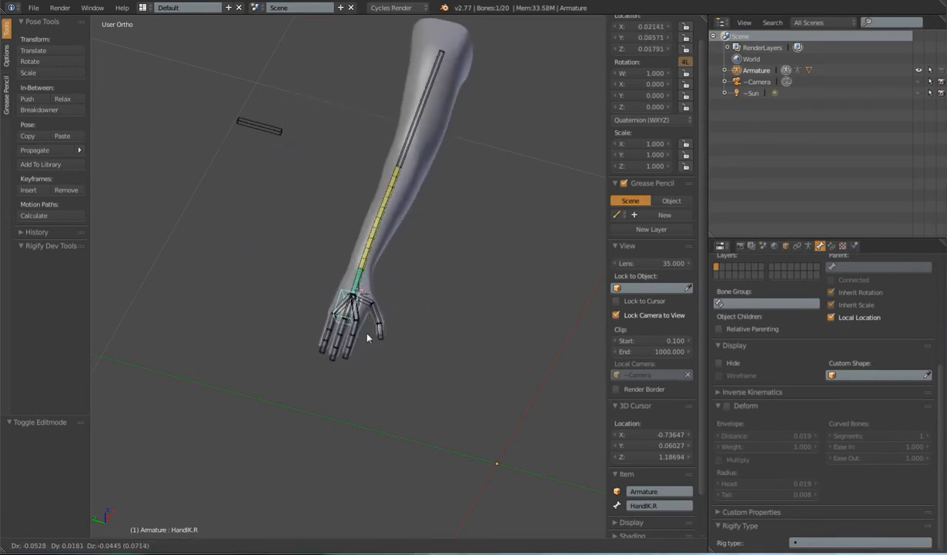
key(Escape)
Set the ForeArm.R bone's curved bone Ease In to 0
right_click(379, 220)
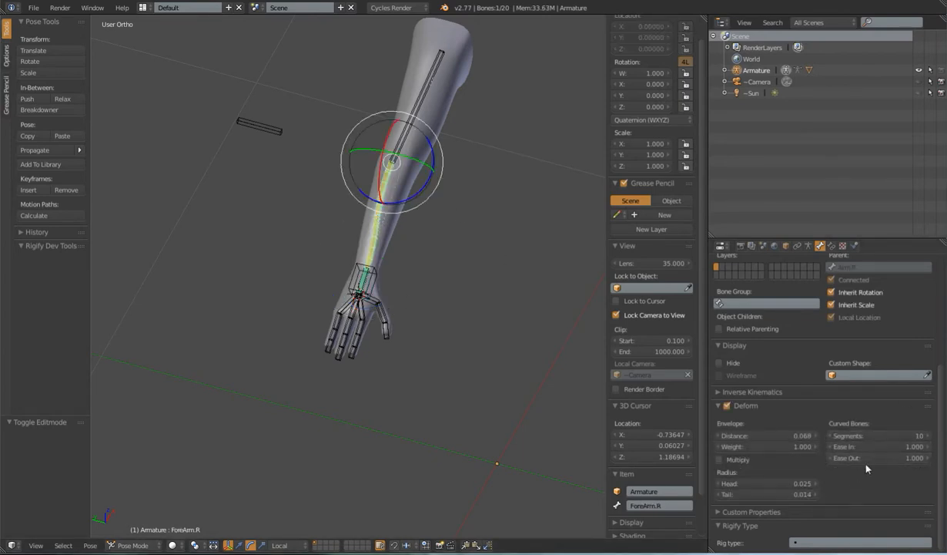
drag(880, 447, 793, 447)
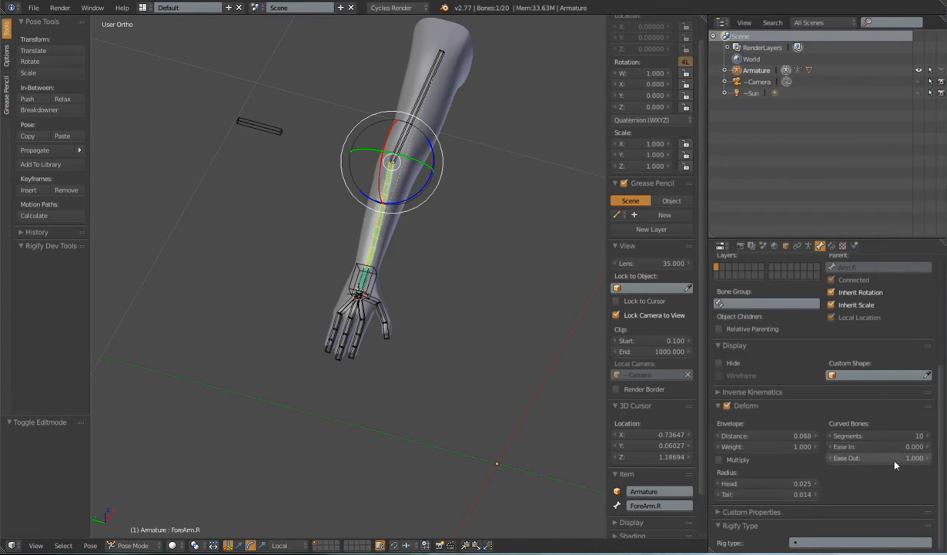
Test the forearm twist by rotating the HandIK.R bone 123.6° around its local Y axis
right_click(370, 282)
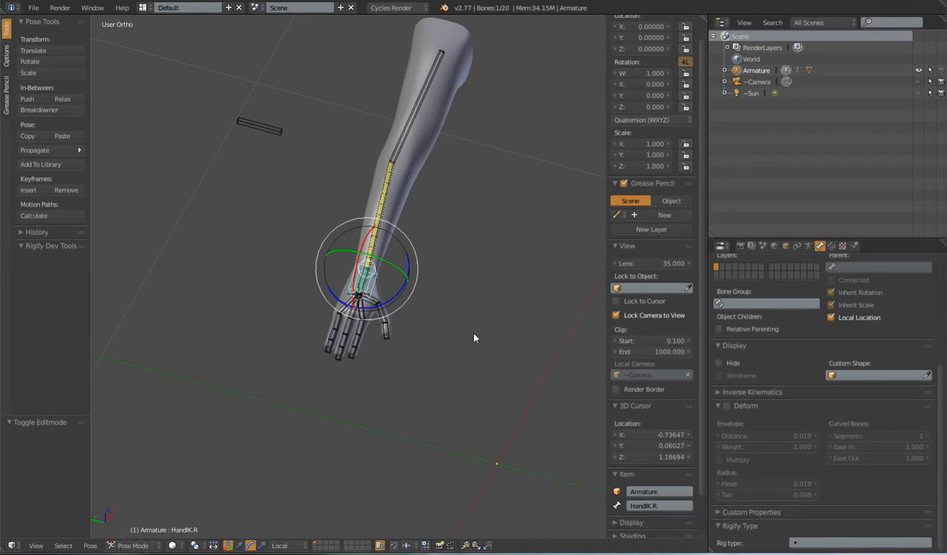
key(r)
key(y)
key(y)
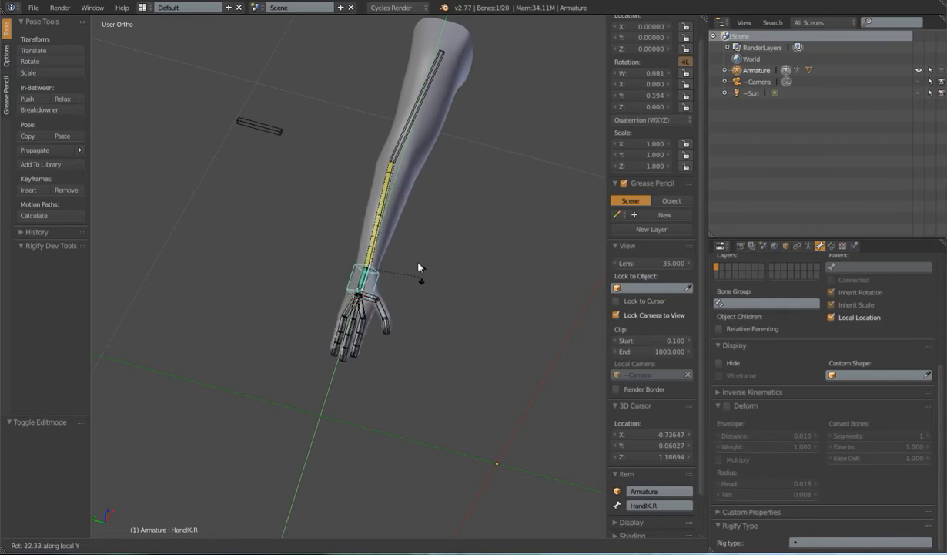
click(390, 211)
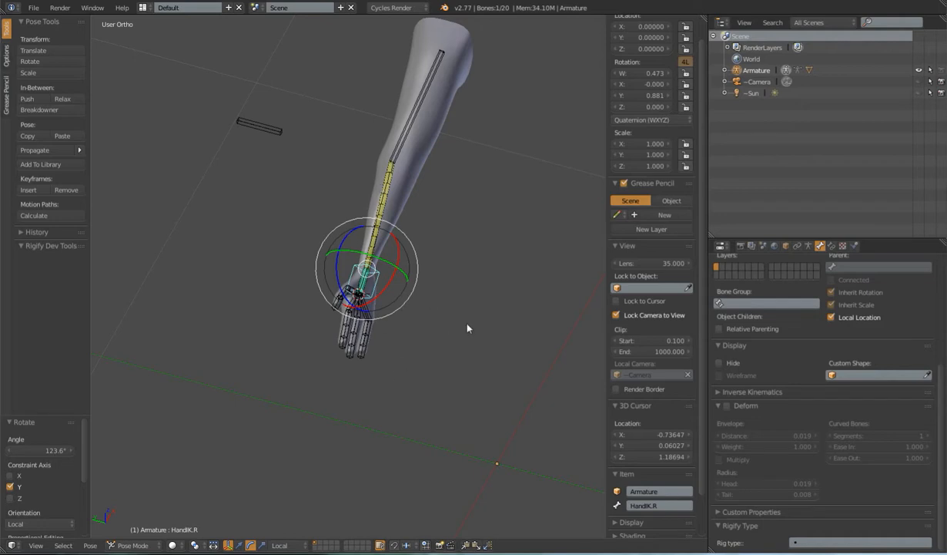
Try a trackball rotation and a further local Y twist of the HandIK.R bone to check the forearm deformation
key(r)
key(r)
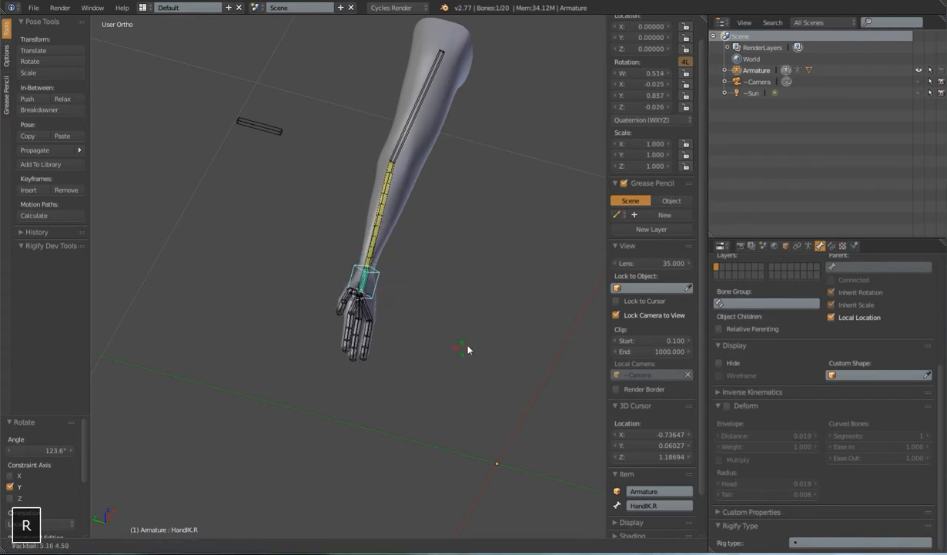
key(r)
key(y)
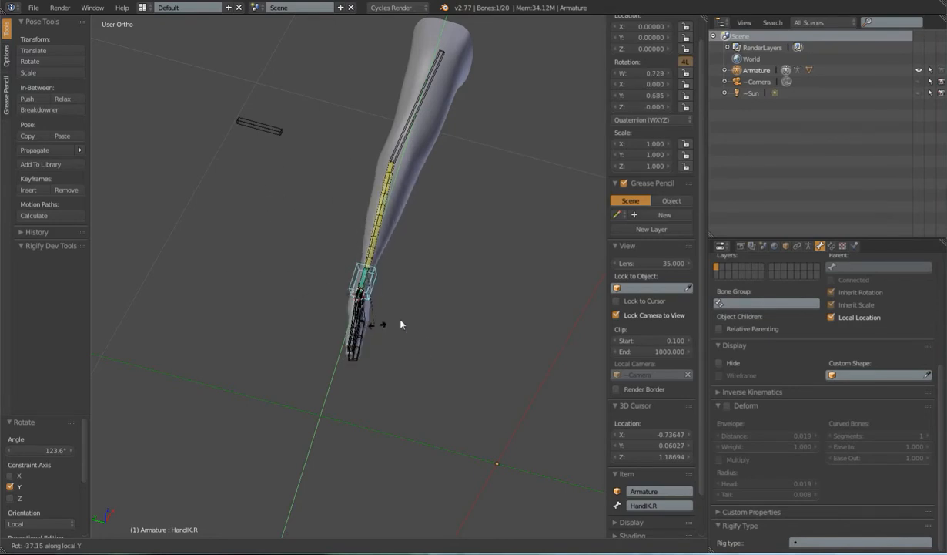
click(311, 289)
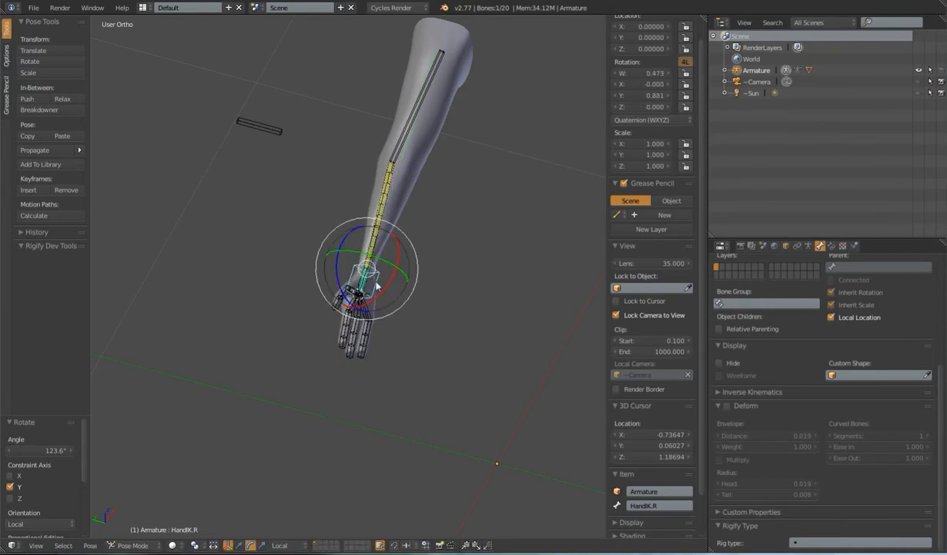
Clear the pose transforms of all bones and bring the wrist back into close view
key(a)
key(alt+s)
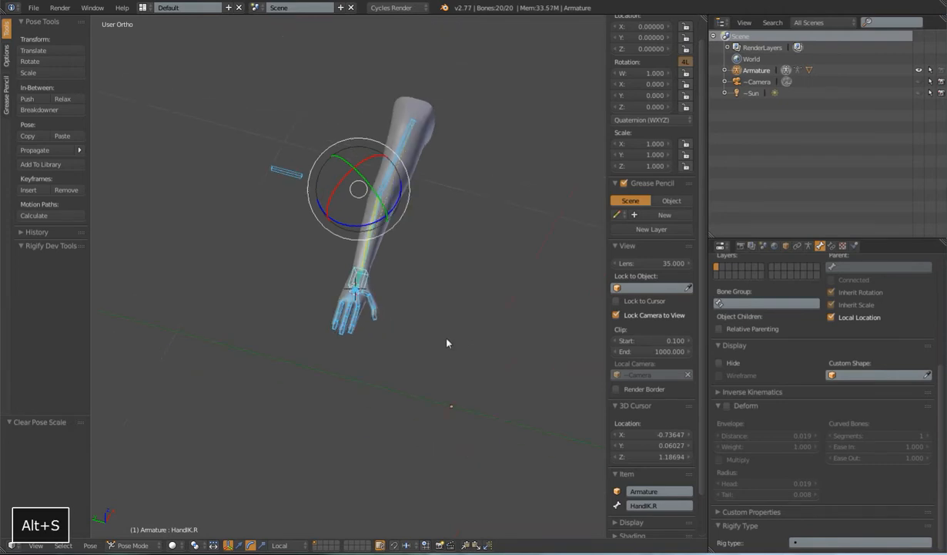
middle_drag(394, 306, 367, 291)
shift+middle_drag(366, 291, 378, 264)
scroll(385, 252, up, 5)
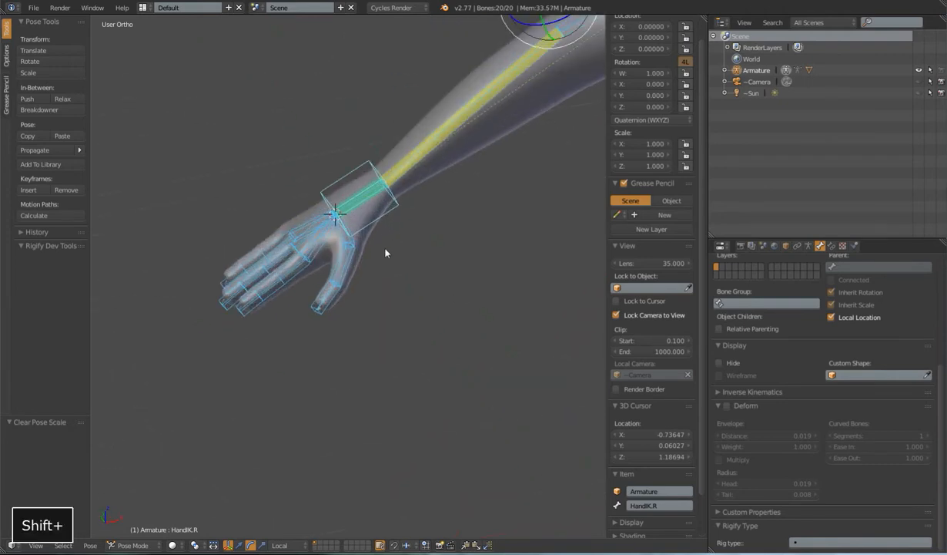
Start weight painting on the Arm mesh with brush weight 0.025, Add blending and Auto Normalize enabled
right_click(365, 245)
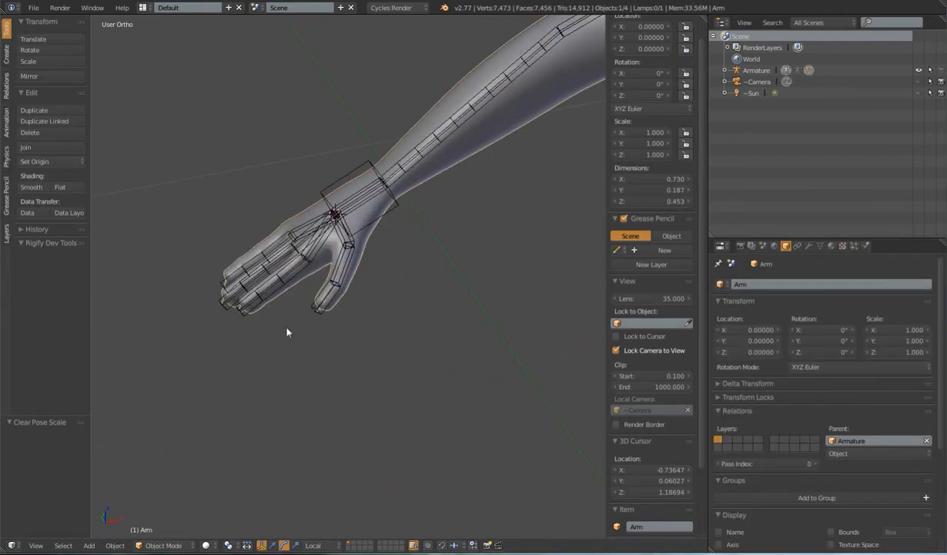
click(160, 545)
click(163, 461)
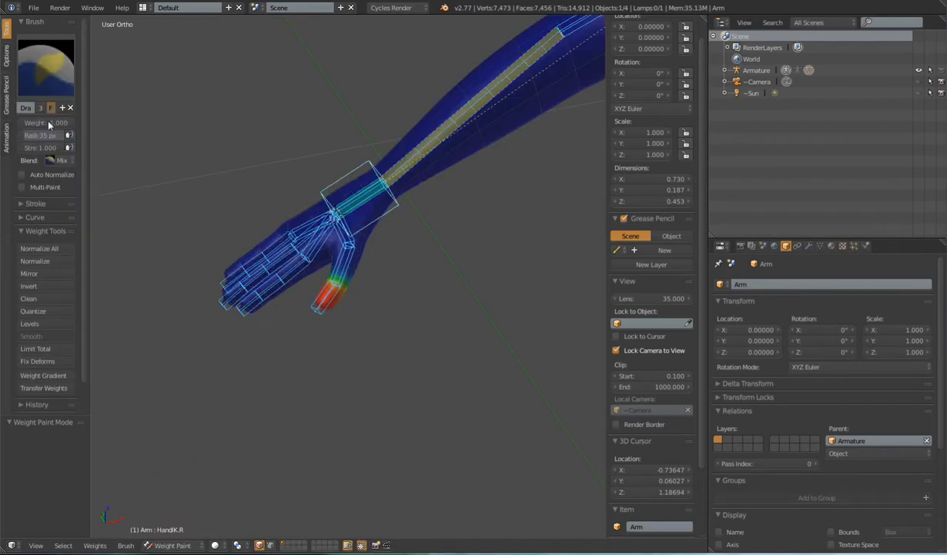
text(.025)
key(Return)
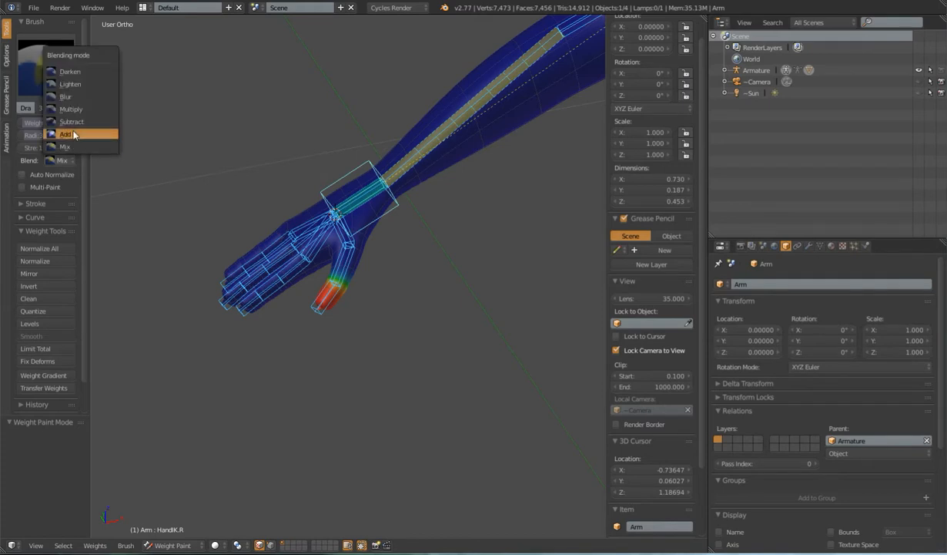
click(66, 134)
click(23, 175)
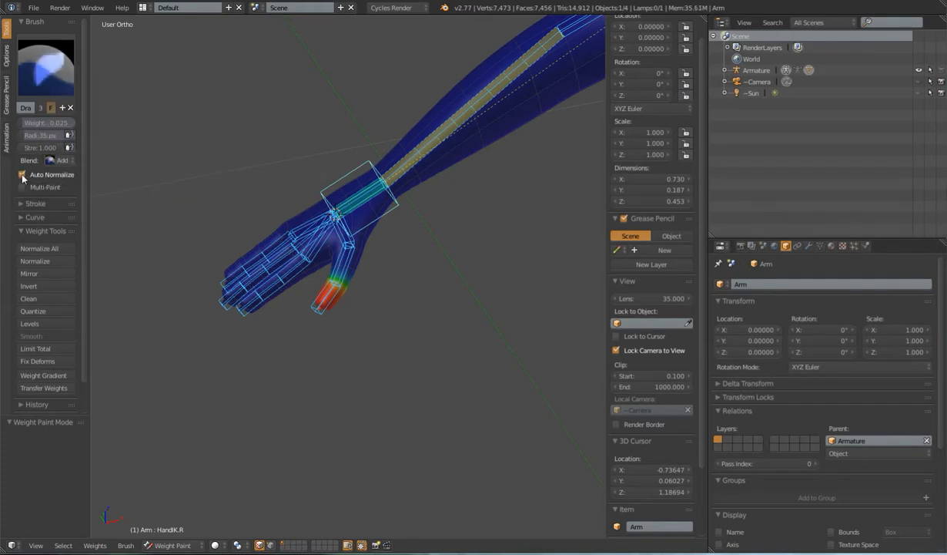
Turn off selection masking, view the mesh in wireframe and show zero weights for the active group
click(7, 55)
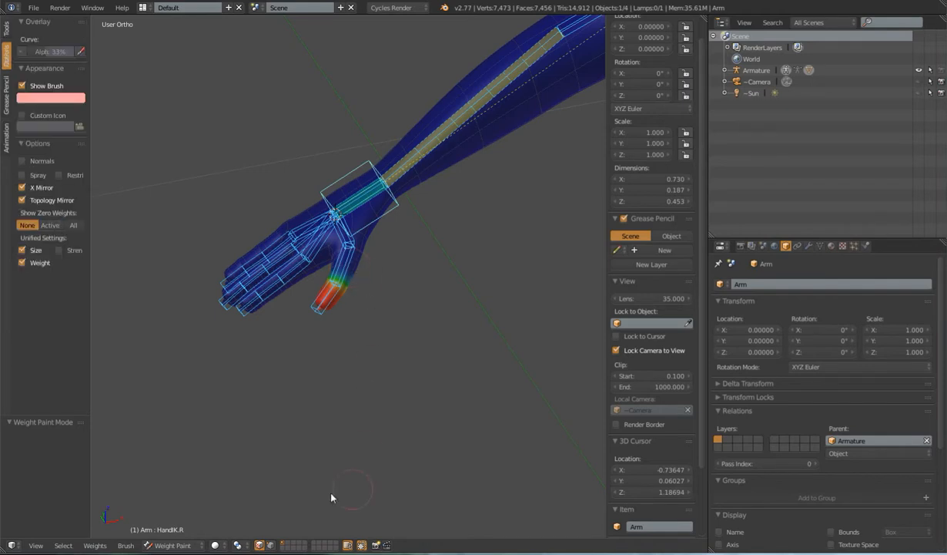
click(260, 544)
middle_drag(343, 302, 389, 316)
middle_drag(420, 243, 391, 248)
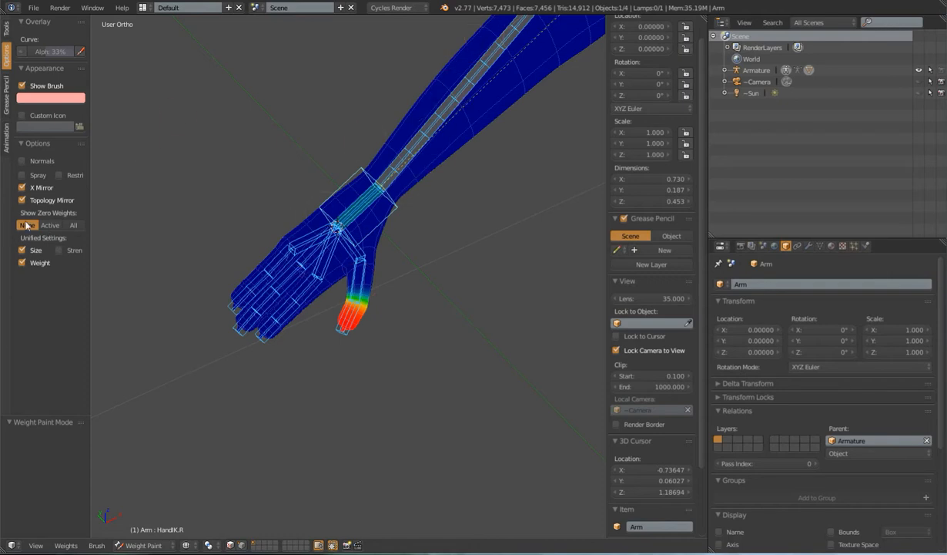
click(50, 225)
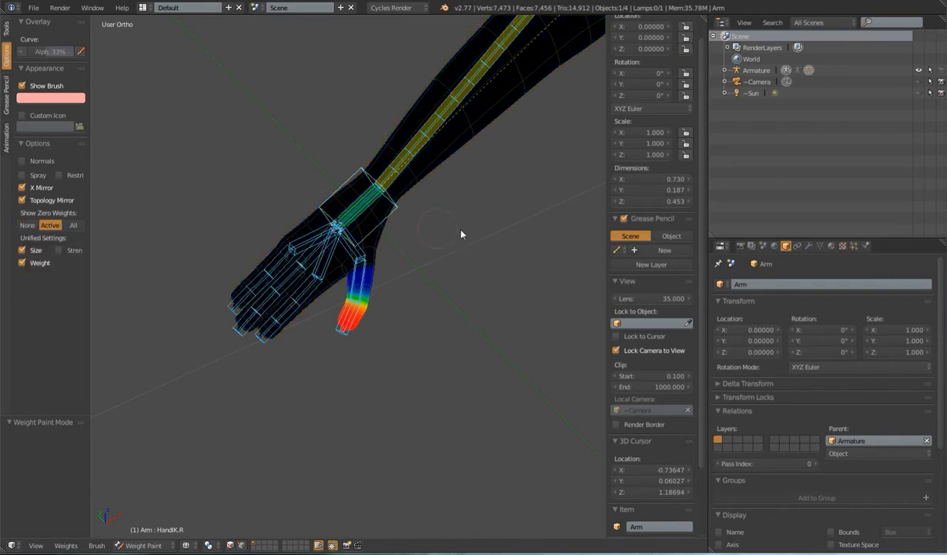
Display the Hand.R bone's weights and examine their distribution around the wrist from several sides
right_click(385, 225)
right_click(386, 227)
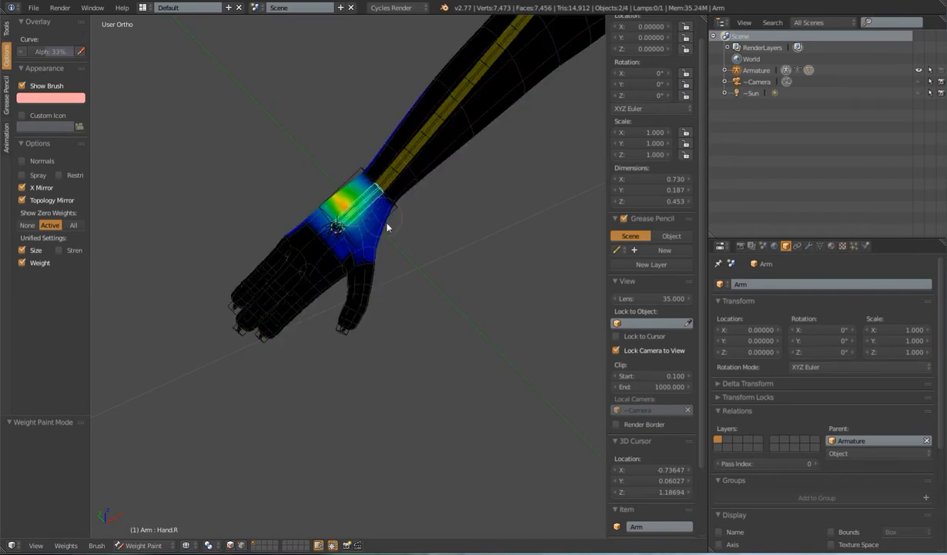
middle_drag(388, 227, 442, 220)
scroll(437, 247, up, 3)
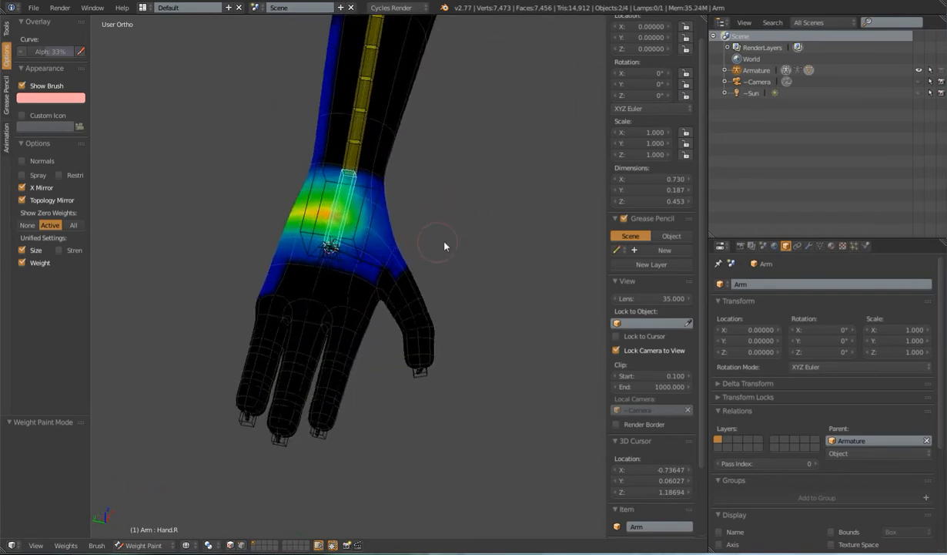
mouse_move(370, 311)
middle_down()
mouse_move(458, 221)
mouse_move(343, 278)
mouse_move(339, 221)
mouse_move(376, 258)
mouse_move(367, 171)
mouse_move(341, 239)
mouse_move(429, 253)
mouse_move(368, 232)
mouse_move(542, 168)
middle_up()
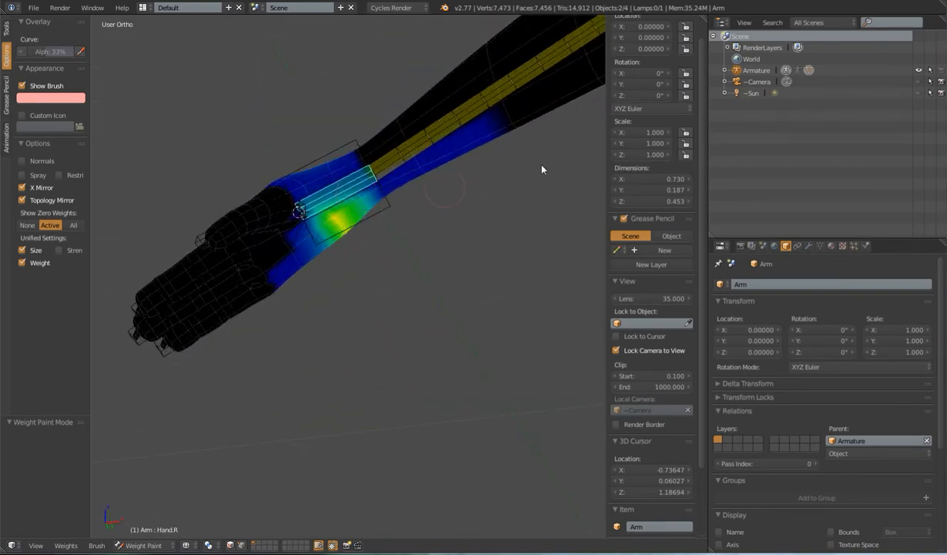
shift+middle_drag(399, 215, 370, 328)
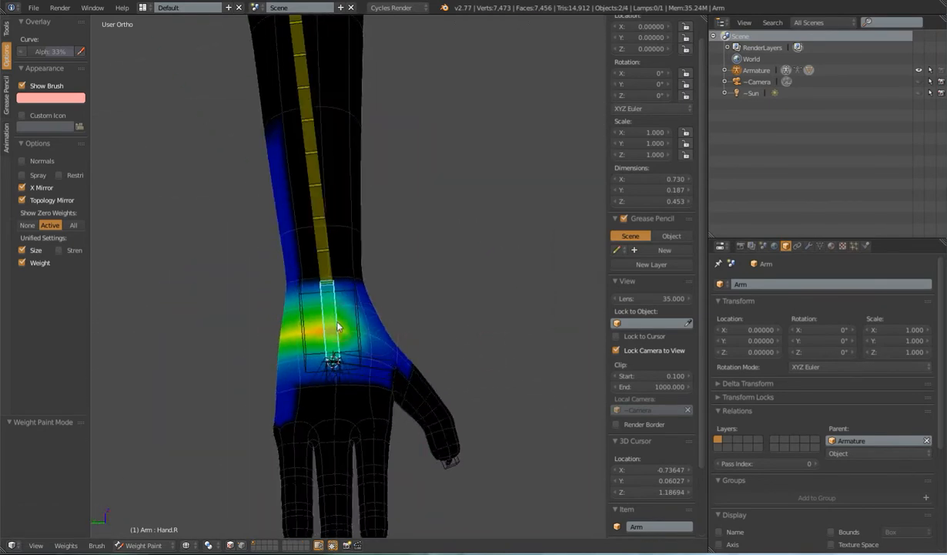
Bend the wrist by rotating the HandIK.R bone -46.483° while keeping Hand.R as the active weight group
right_click(358, 319)
shift+right_click(325, 308)
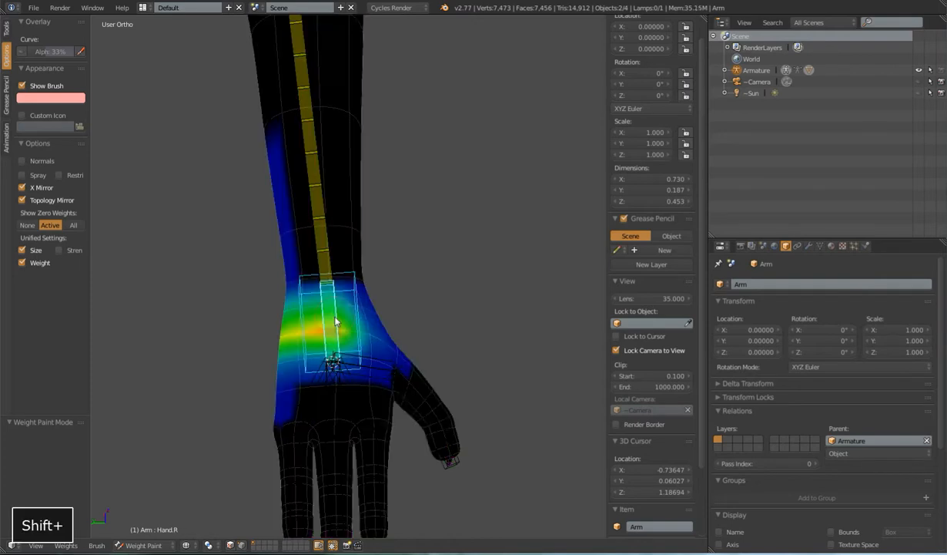
key(r)
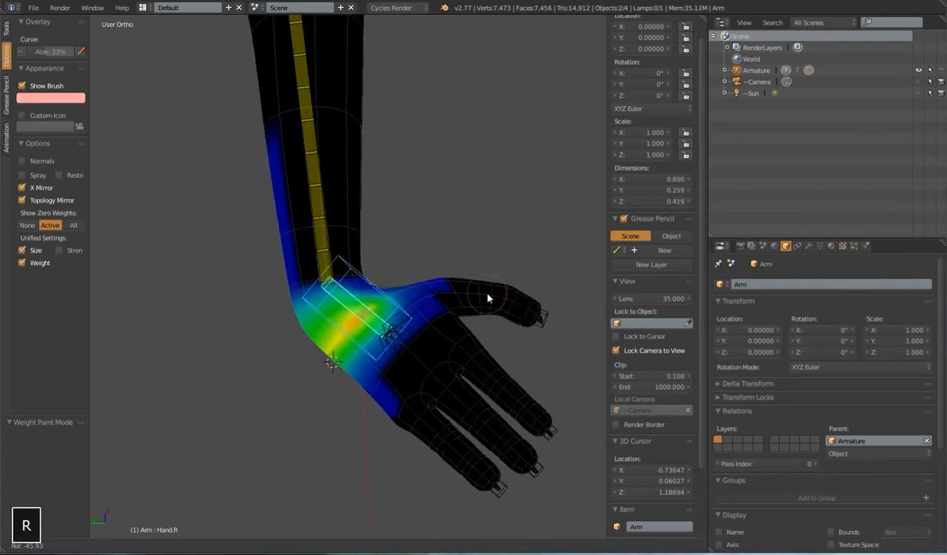
click(497, 296)
middle_drag(497, 296, 336, 328)
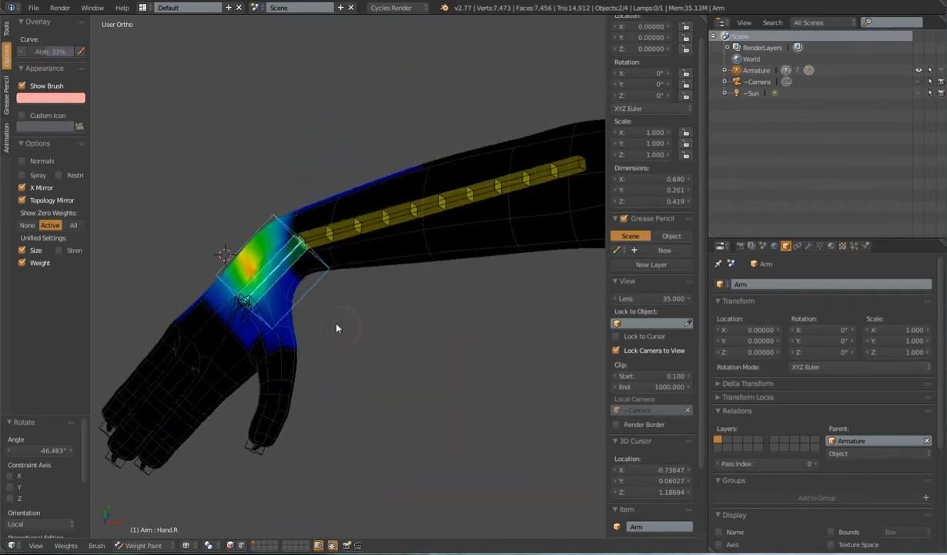
Paint additional Hand.R weight around all sides of the bent wrist and onto the adjoining end of the forearm
click(6, 30)
scroll(298, 317, up, 2)
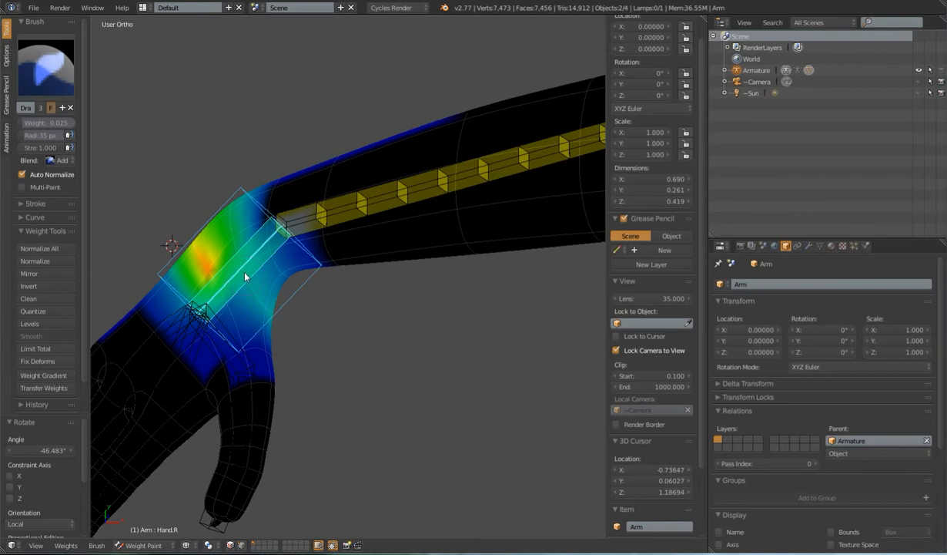
mouse_move(269, 257)
mouse_down()
mouse_move(268, 238)
mouse_move(271, 258)
mouse_up()
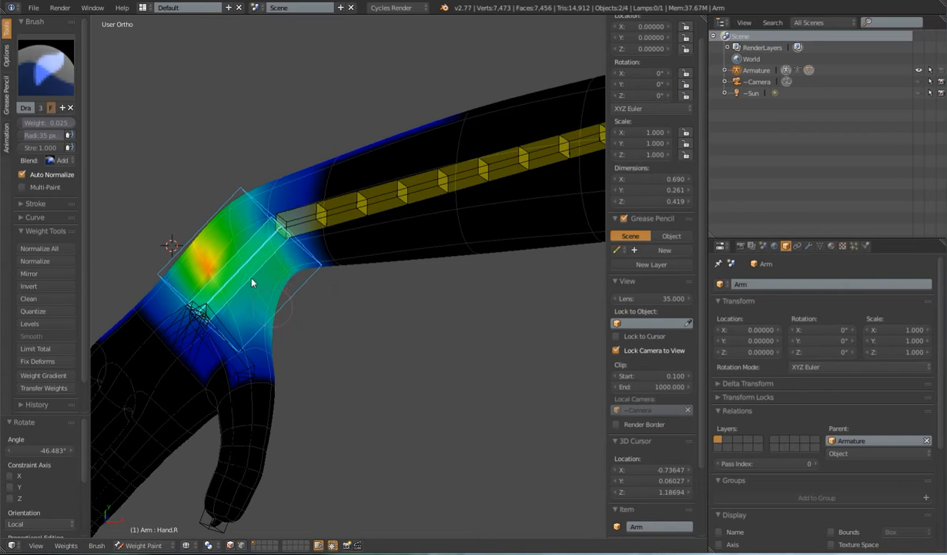
middle_drag(351, 273, 430, 194)
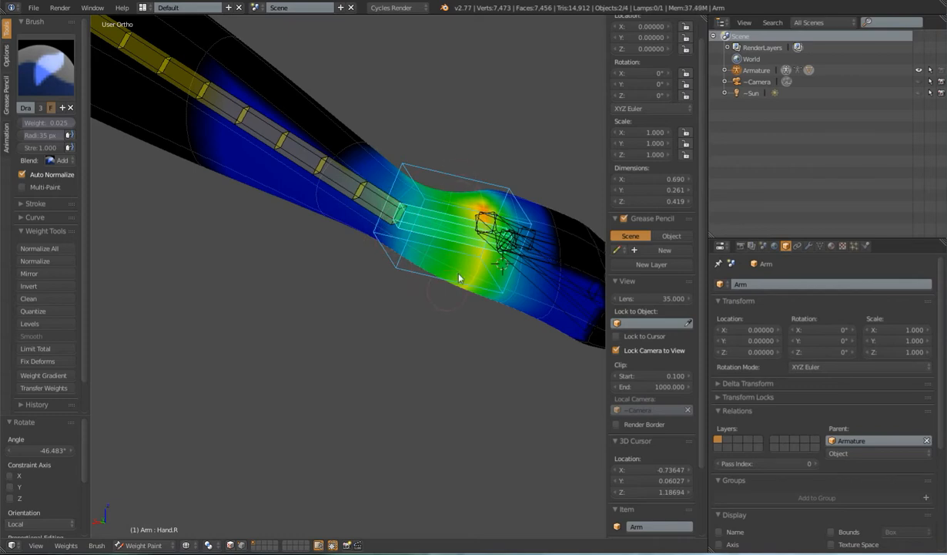
middle_drag(465, 245, 455, 313)
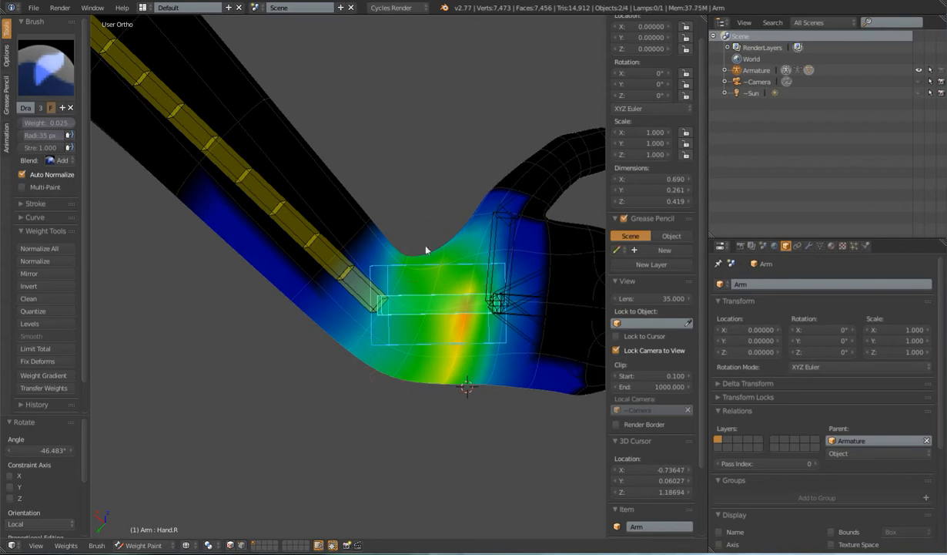
middle_drag(397, 295, 338, 250)
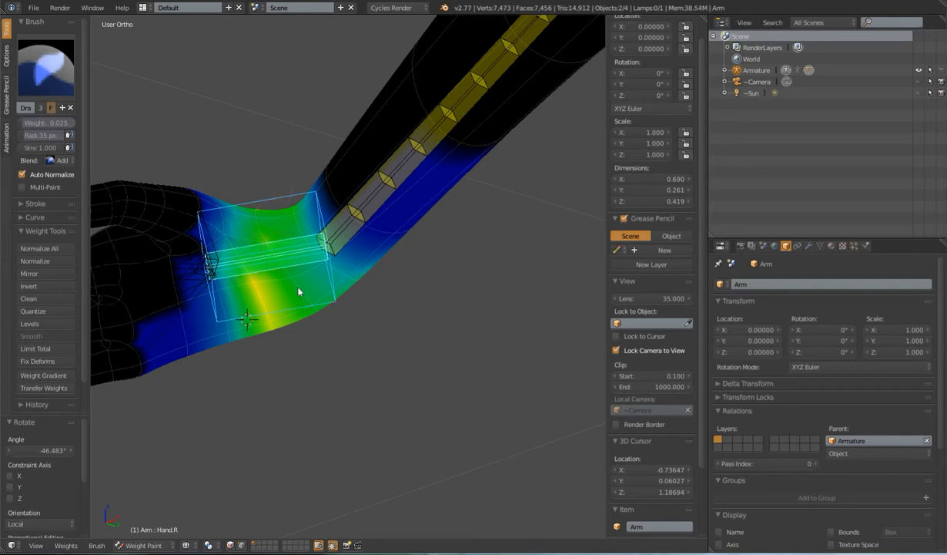
drag(292, 279, 258, 236)
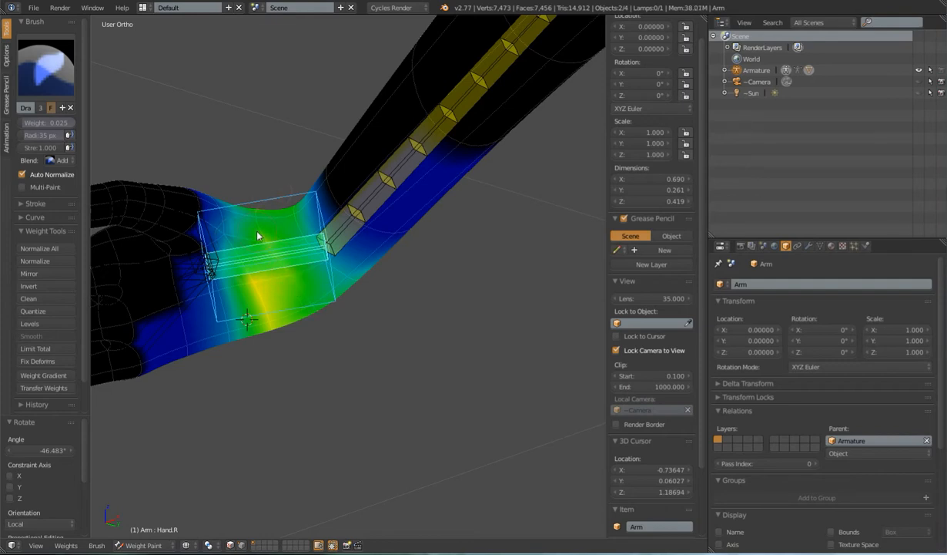
middle_drag(278, 185, 477, 340)
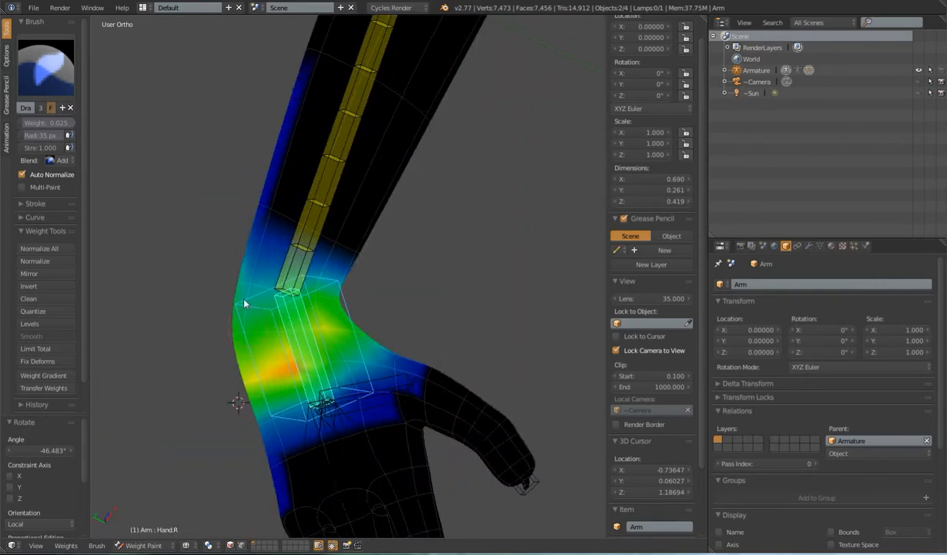
Straighten the wrist by rotating the HandIK.R bone 49.885° in the view plane
middle_drag(326, 351, 447, 239)
key(r)
click(391, 292)
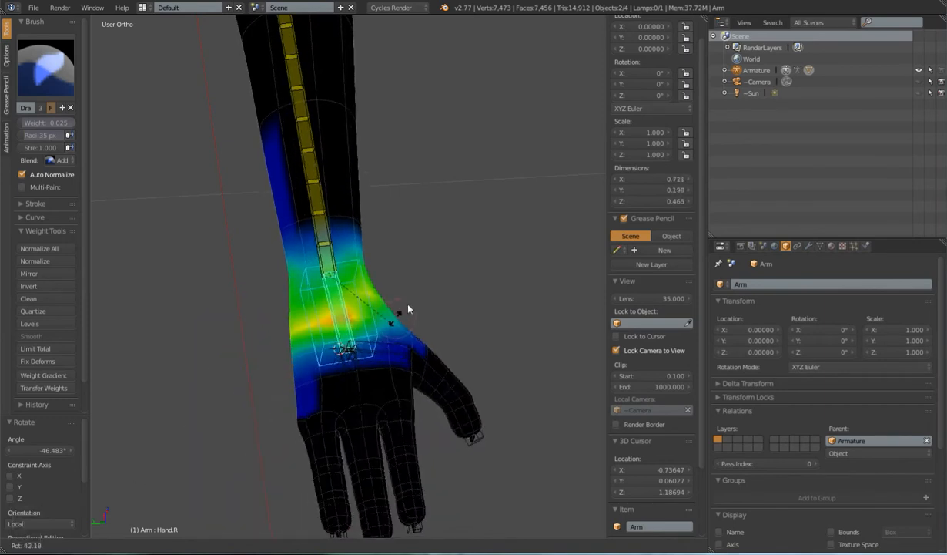
right_click(385, 336)
key(r)
key(y)
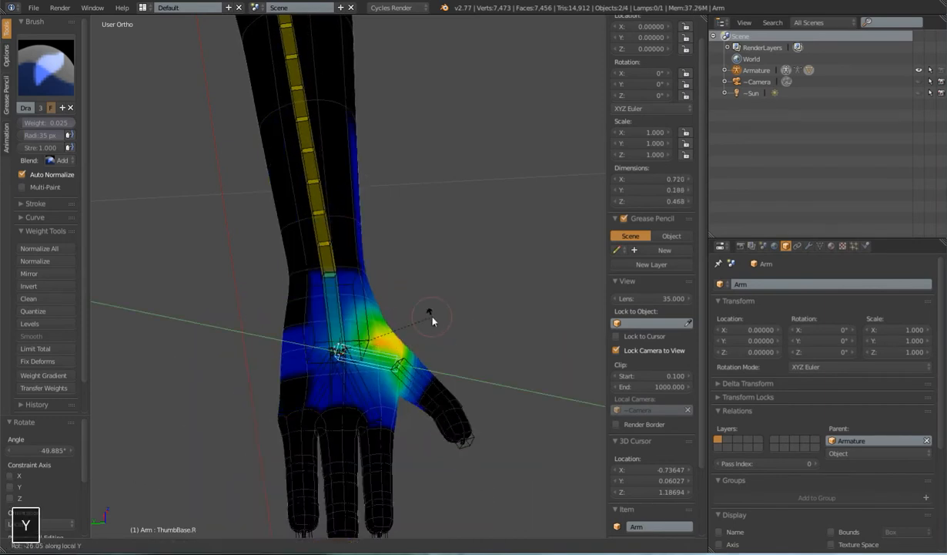
right_click(414, 303)
Select HandIK.R together with Hand.R and twist the hand 69.164° around its local Y axis
right_click(344, 311)
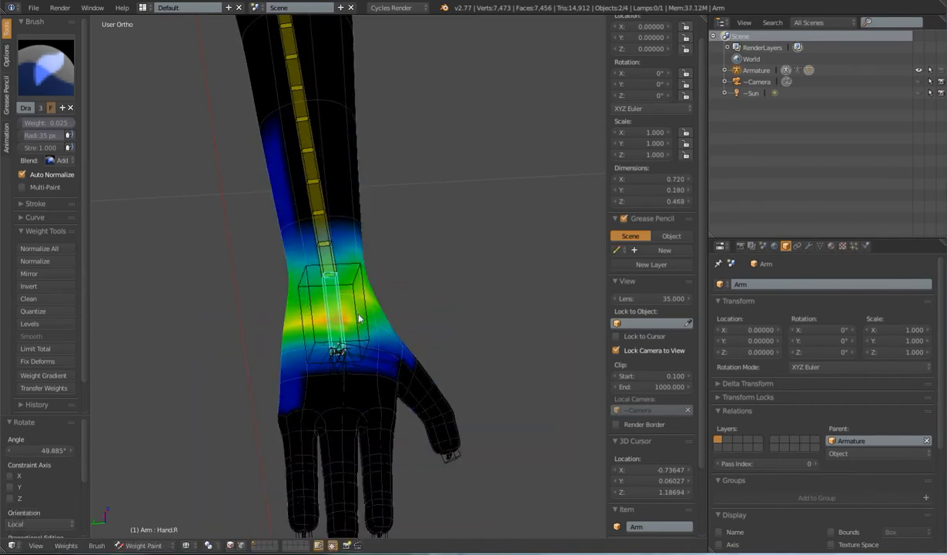
right_click(366, 301)
shift+right_click(343, 307)
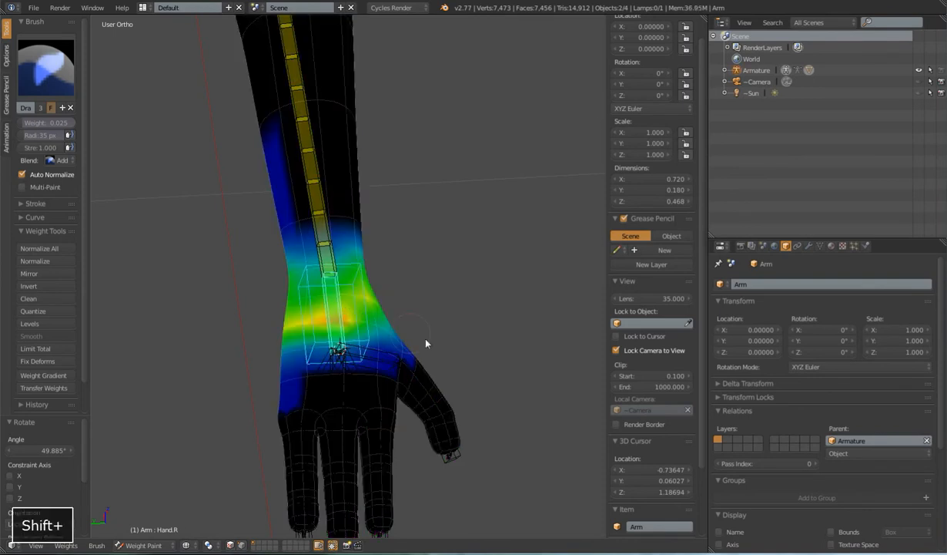
key(r)
key(y)
key(y)
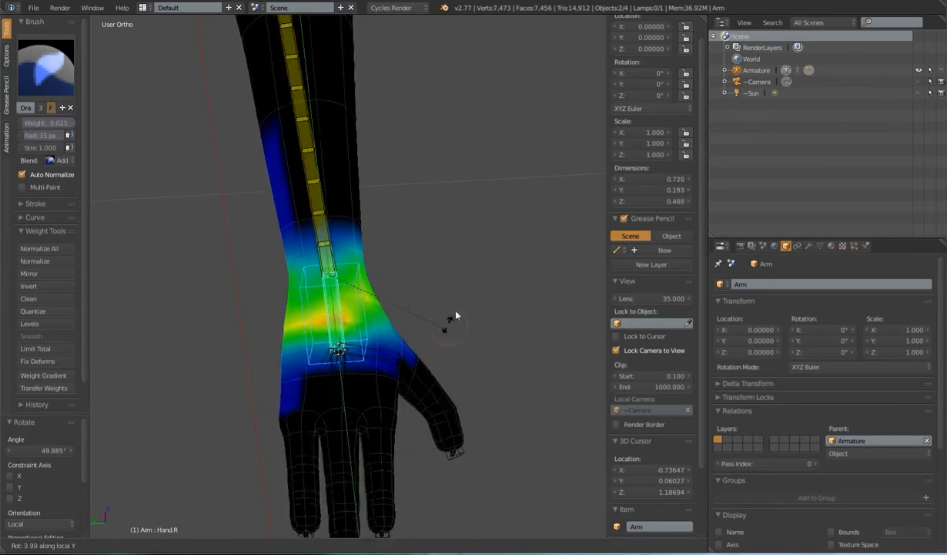
click(417, 201)
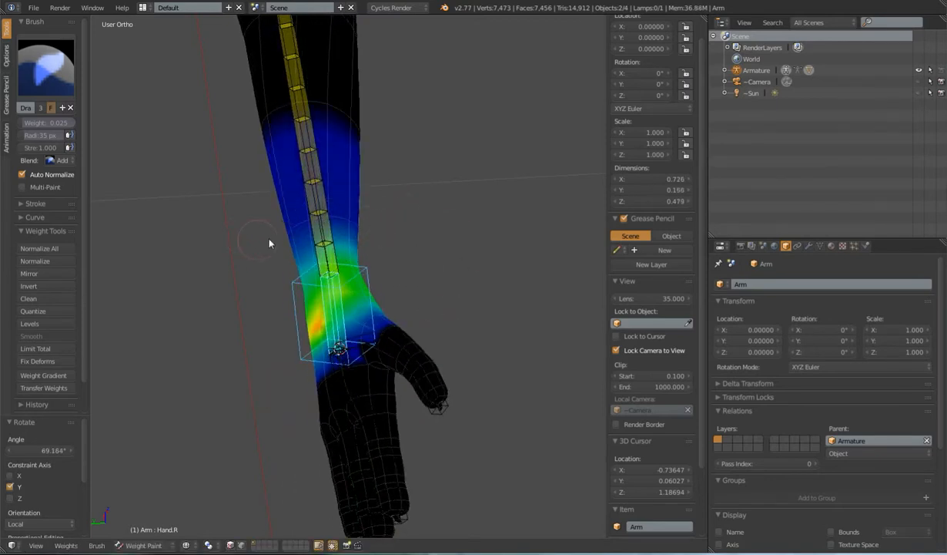
Examine the twisted wrist and forearm, including the ForeArm.R bone's weights
middle_drag(386, 277, 317, 175)
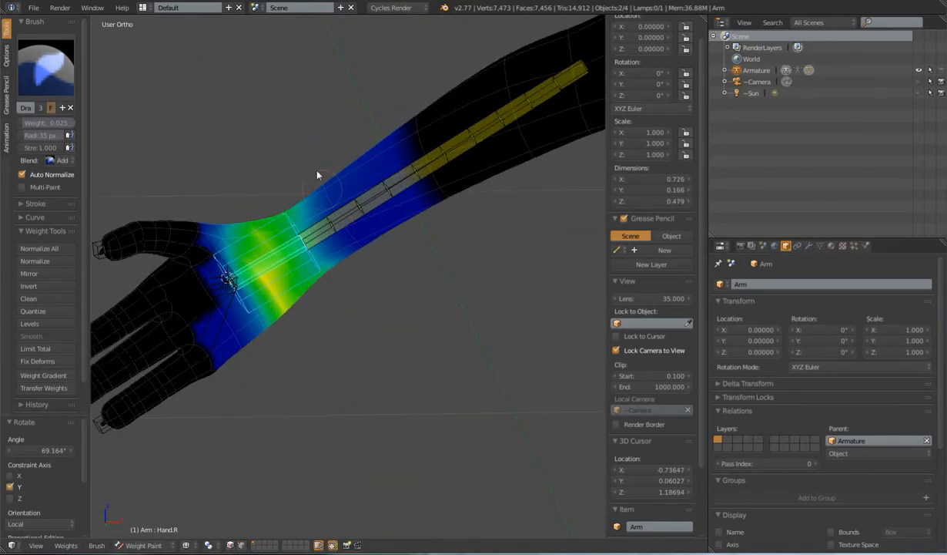
middle_drag(385, 320, 389, 289)
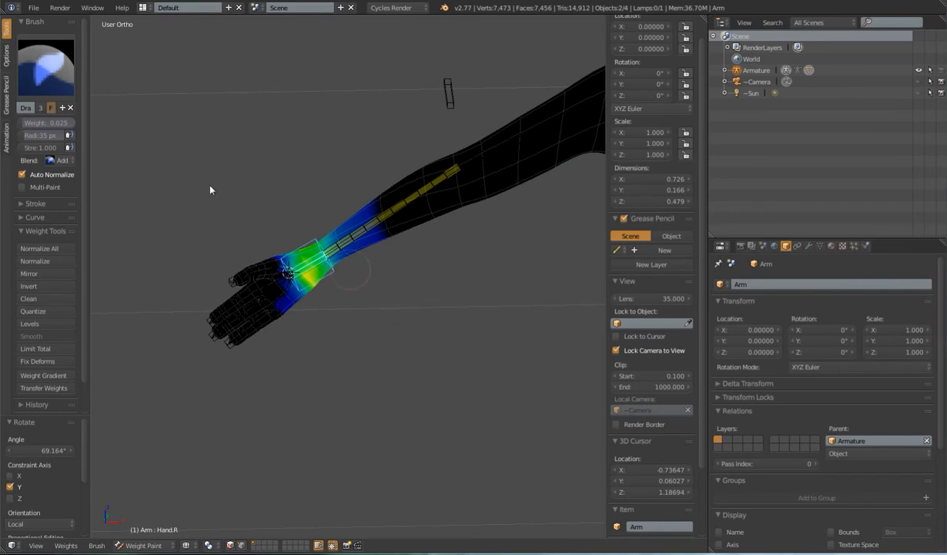
right_click(371, 225)
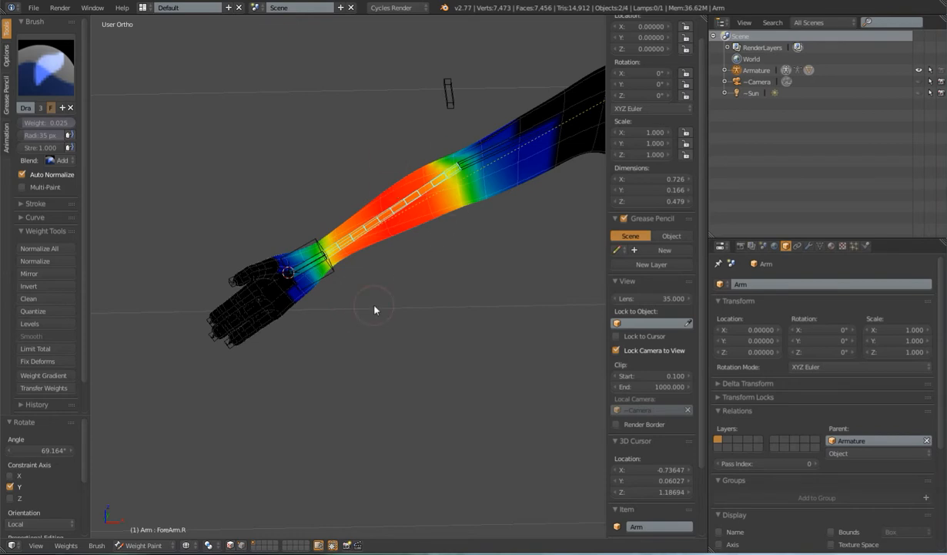
Leave weight painting, return to solid shading and select the HandIK.R bone for posing
key(a)
click(143, 544)
click(146, 514)
key(z)
scroll(351, 310, down, 3)
middle_drag(356, 302, 363, 282)
right_click(332, 275)
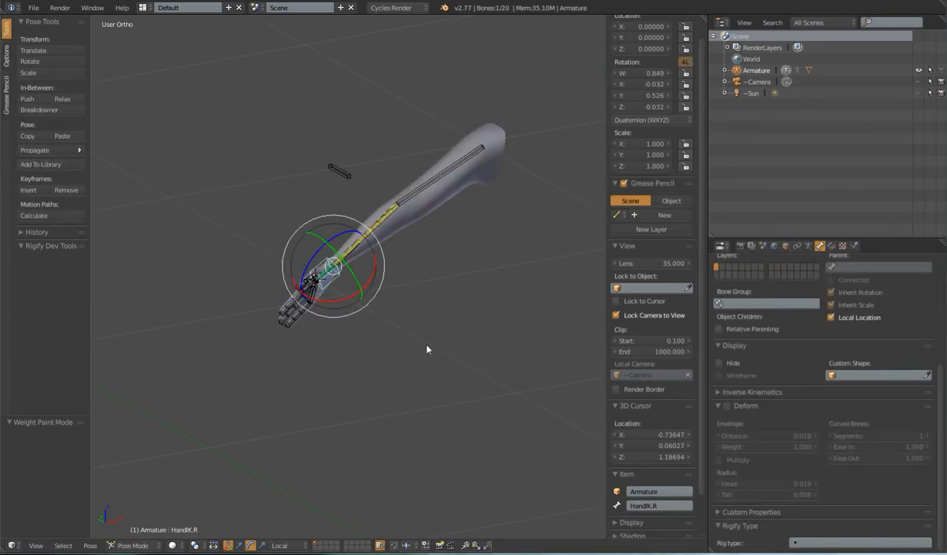
Trackball-rotate the HandIK.R bone by 65.89° and -8.021° to test the wrist deformation
key(r)
key(r)
right_click(403, 346)
key(r)
key(r)
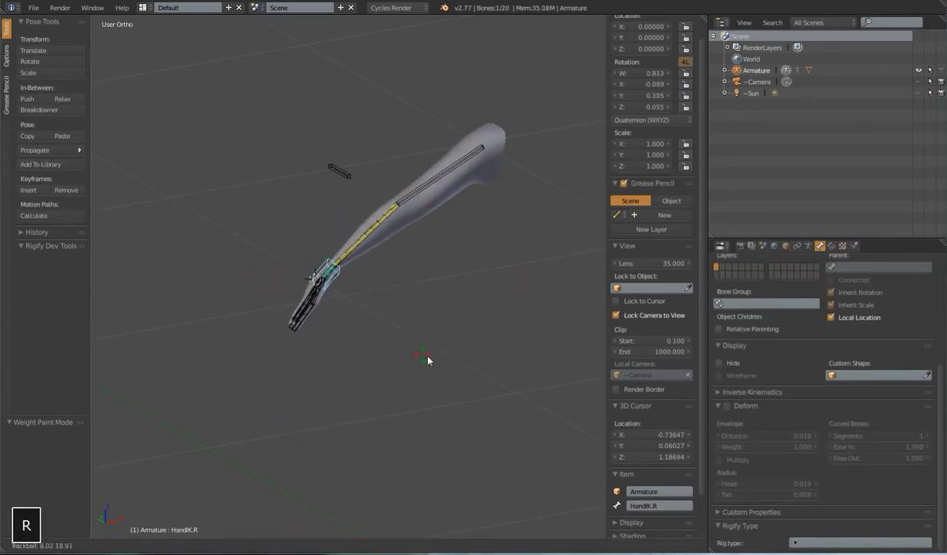
click(395, 413)
middle_drag(401, 404, 444, 362)
scroll(444, 362, up, 3)
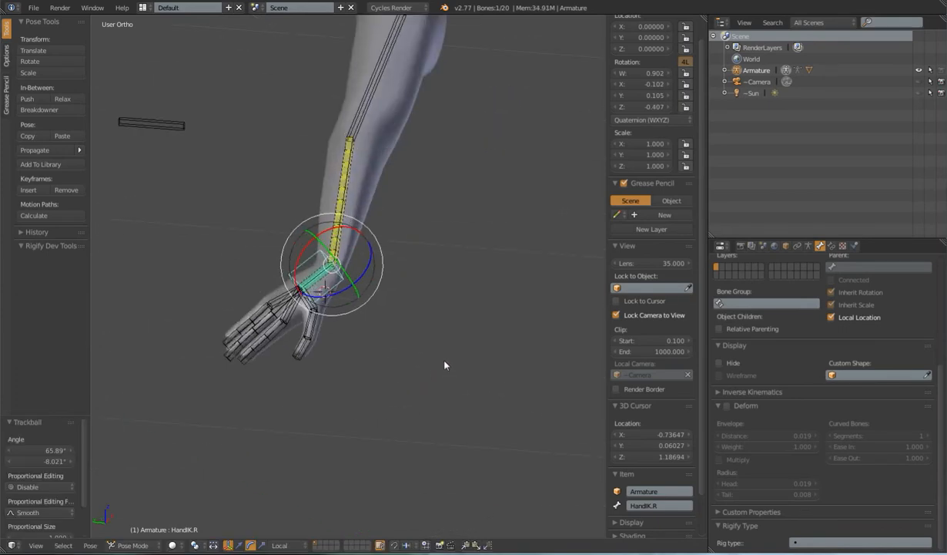
Rotate the HandIK.R bone -39.555° and try a further trackball rotation to check the wrist
key(r)
click(410, 332)
key(r)
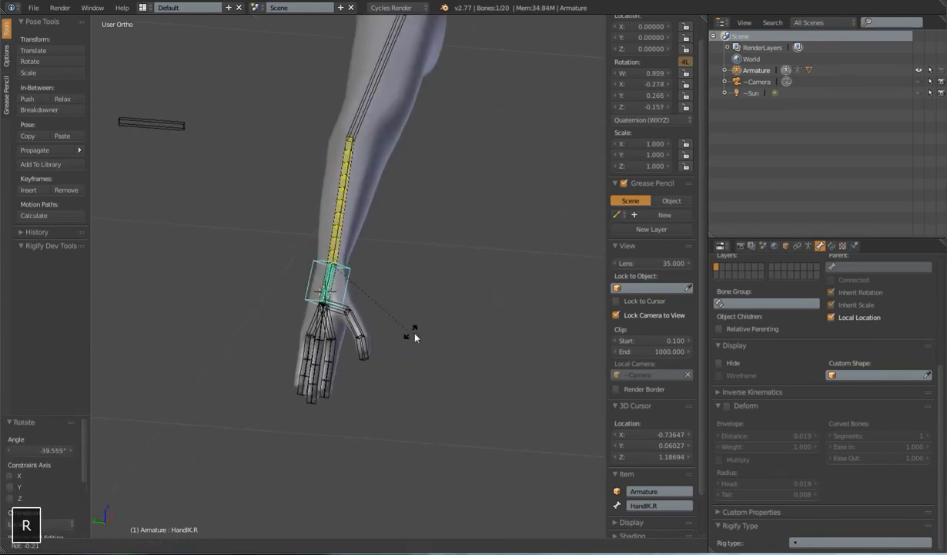
key(r)
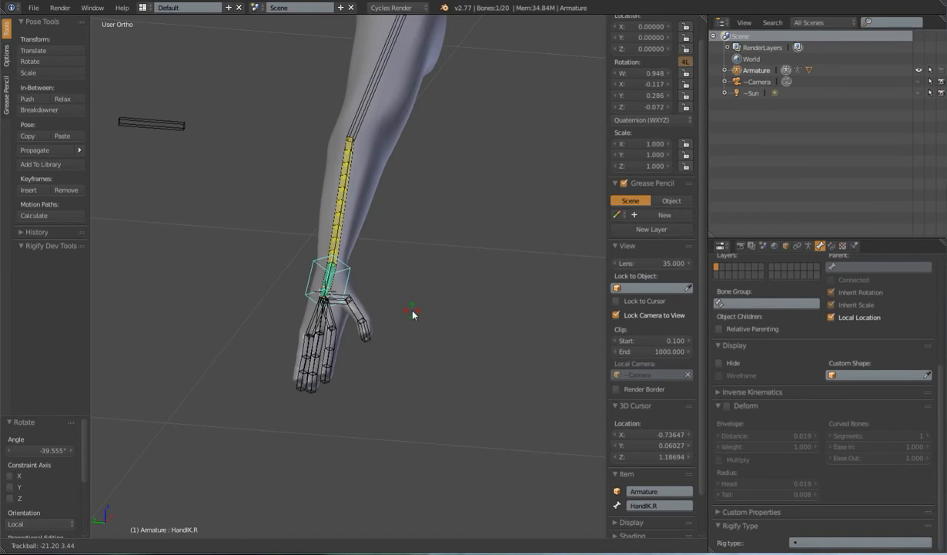
right_click(429, 313)
right_click(361, 186)
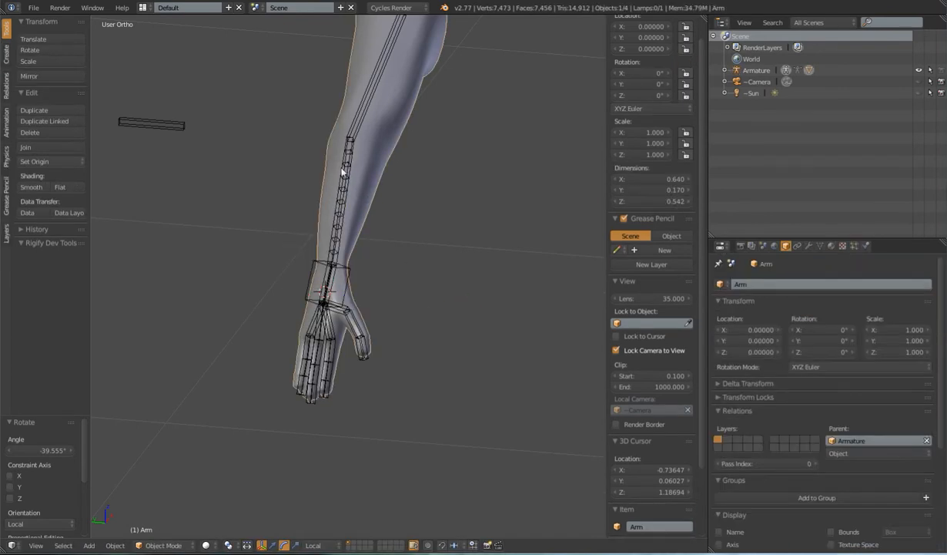
middle_drag(429, 213, 416, 347)
key(r)
key(r)
right_click(428, 322)
right_click(337, 284)
Trackball-rotate the HandIK.R bone by 28.648° and 36.669° to test another hand pose
key(r)
key(r)
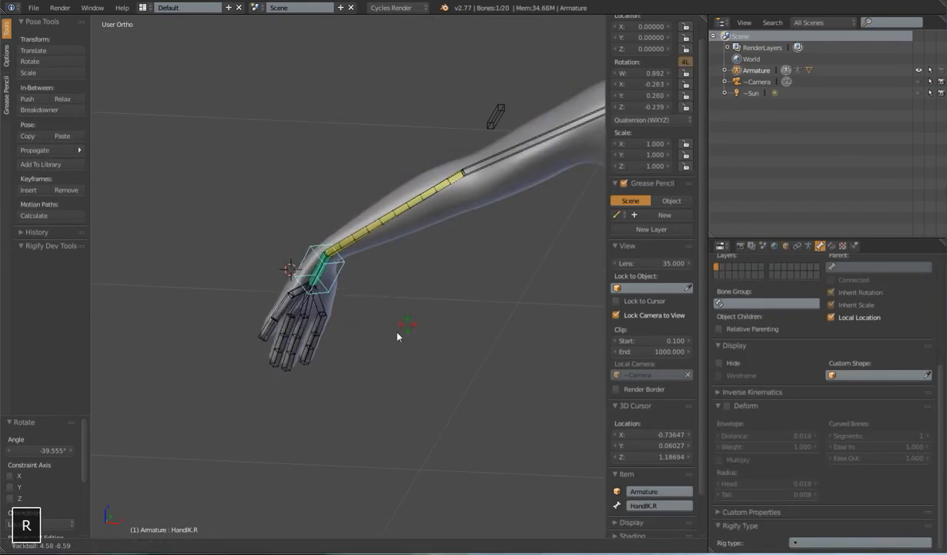
right_click(468, 321)
key(r)
right_click(359, 341)
key(r)
key(r)
click(401, 333)
Undo the accidental selection of the arm mesh and try another trackball rotation of the HandIK.R bone
middle_drag(445, 327, 386, 210)
right_click(387, 210)
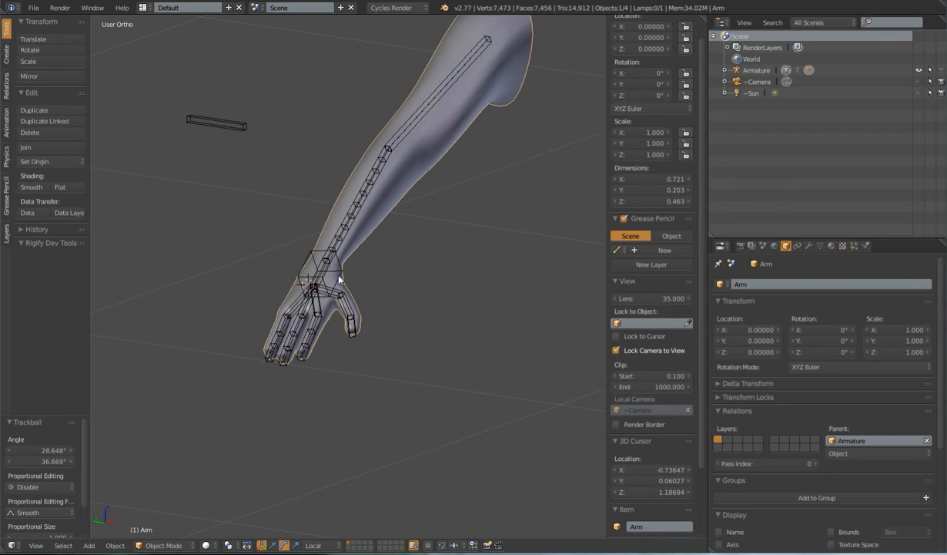
key(ctrl+z)
key(r)
key(r)
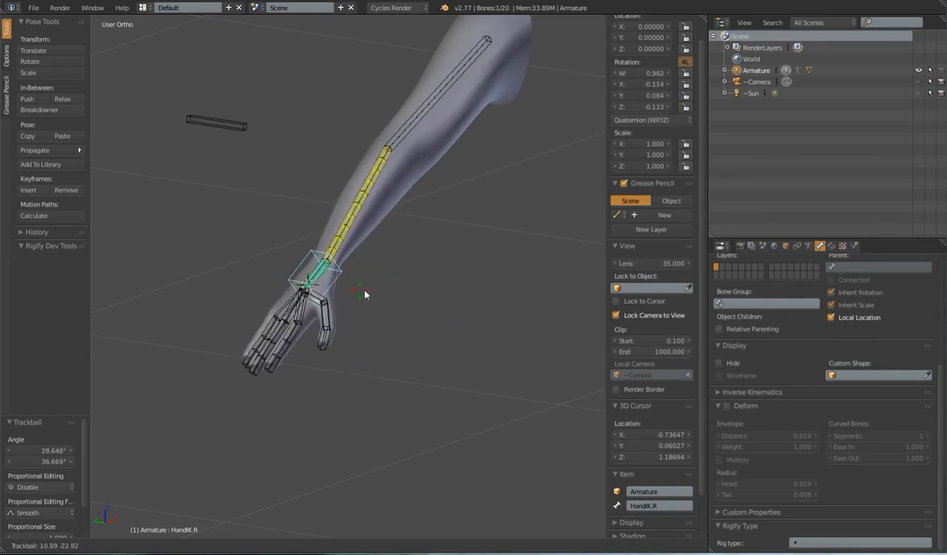
right_click(364, 290)
scroll(365, 290, down, 3)
mouse_move(390, 288)
middle_down()
mouse_move(388, 278)
mouse_move(389, 290)
mouse_move(405, 284)
middle_up()
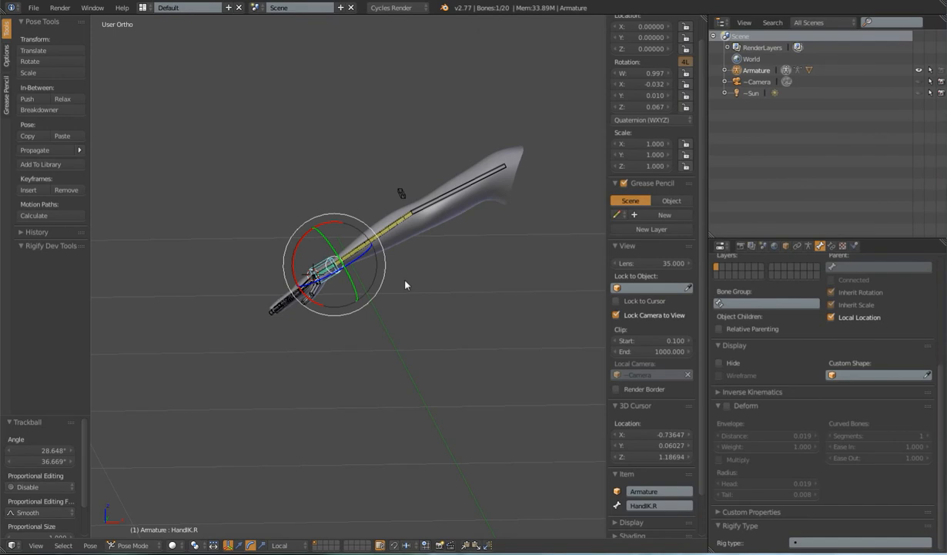